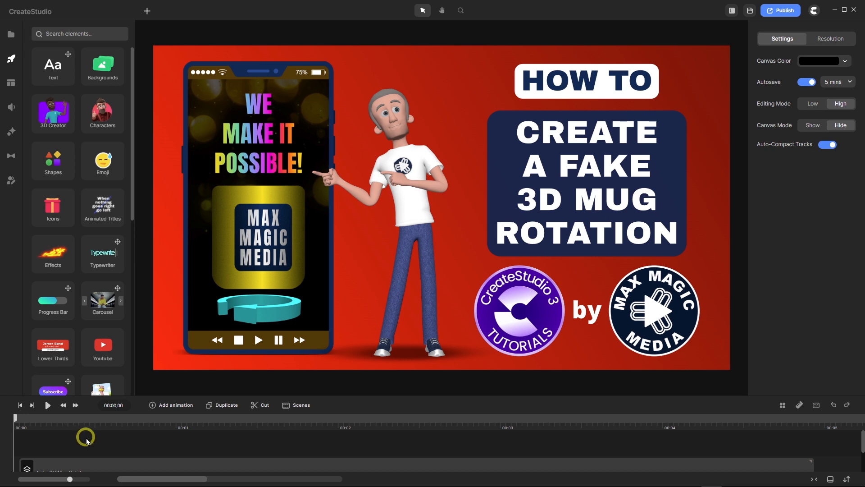
Play the finished mug rotation example from near its start, stopping the preview past four seconds
{"action": "left_click", "coordinate": [76, 406]}
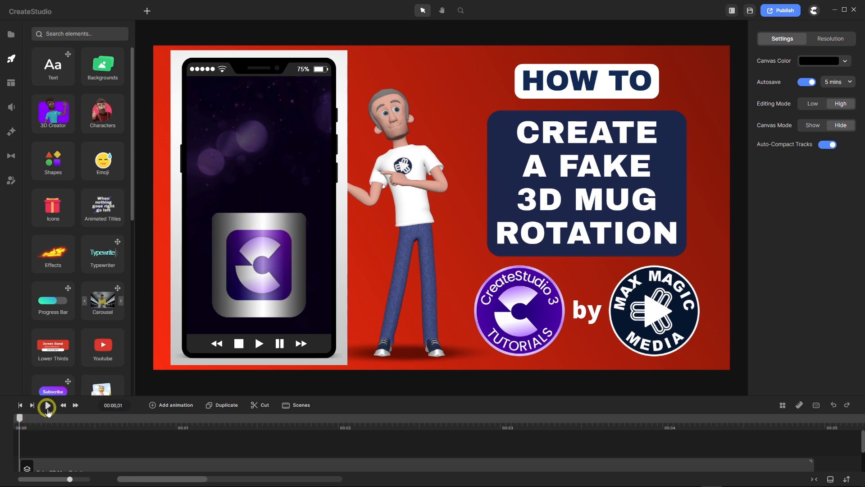
{"action": "left_click", "coordinate": [47, 406]}
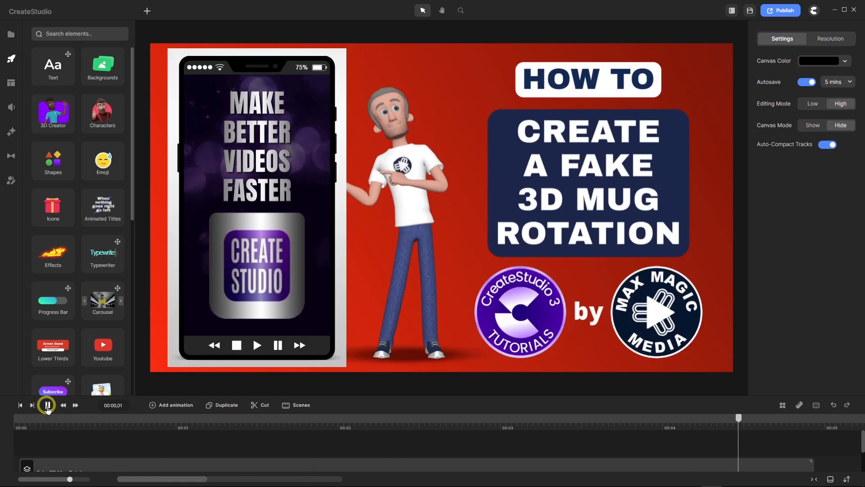
{"action": "left_click", "coordinate": [47, 406]}
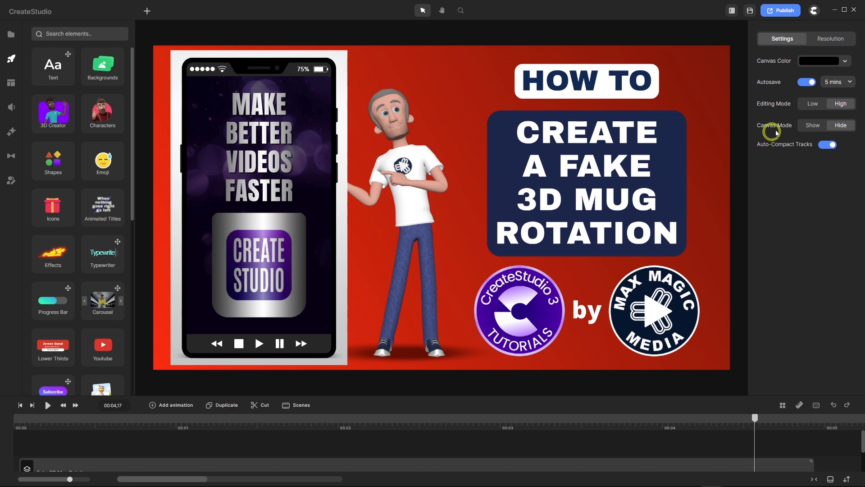
Start a new project, discarding any unsaved work in the current one
{"action": "left_click", "coordinate": [815, 10]}
{"action": "left_click", "coordinate": [814, 10]}
{"action": "left_click", "coordinate": [814, 10]}
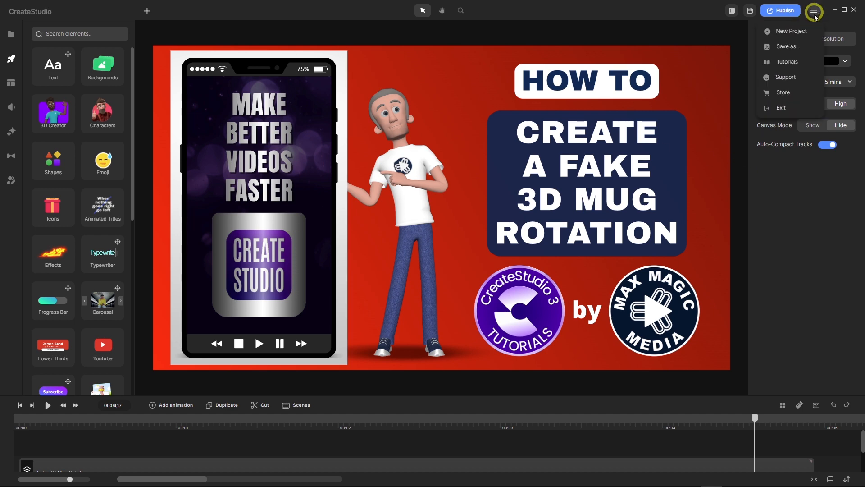
{"action": "left_click", "coordinate": [809, 30]}
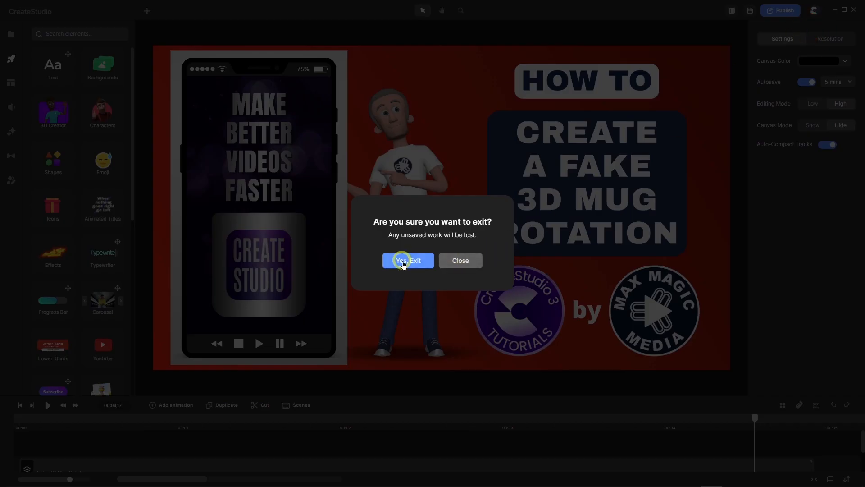
{"action": "left_click", "coordinate": [405, 261]}
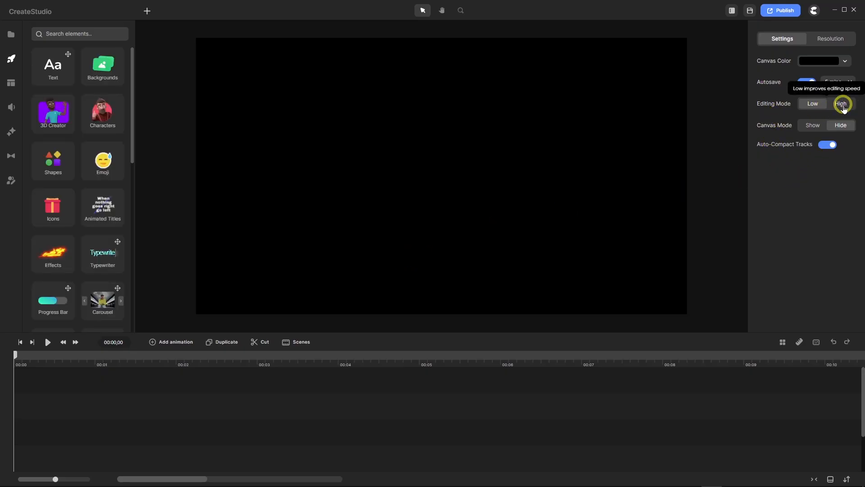
Set the editing mode to High and switch the canvas to the vertical 1080 x 1920 format
{"action": "left_click", "coordinate": [841, 106]}
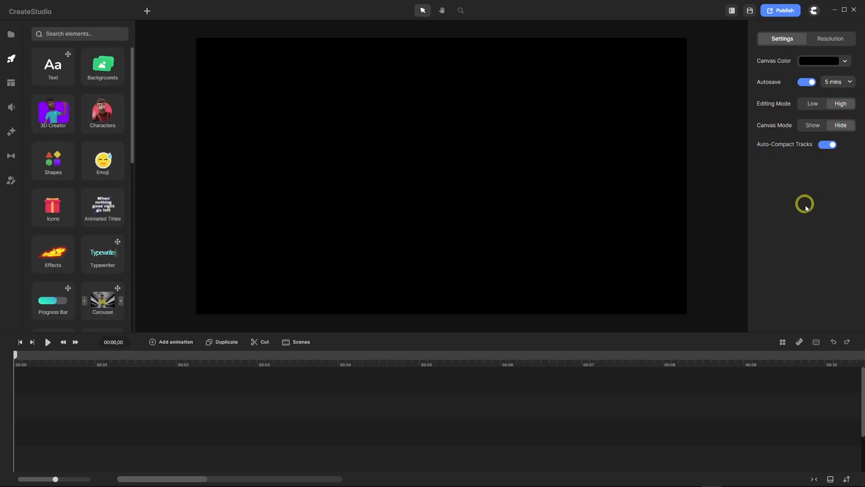
{"action": "left_click", "coordinate": [832, 43]}
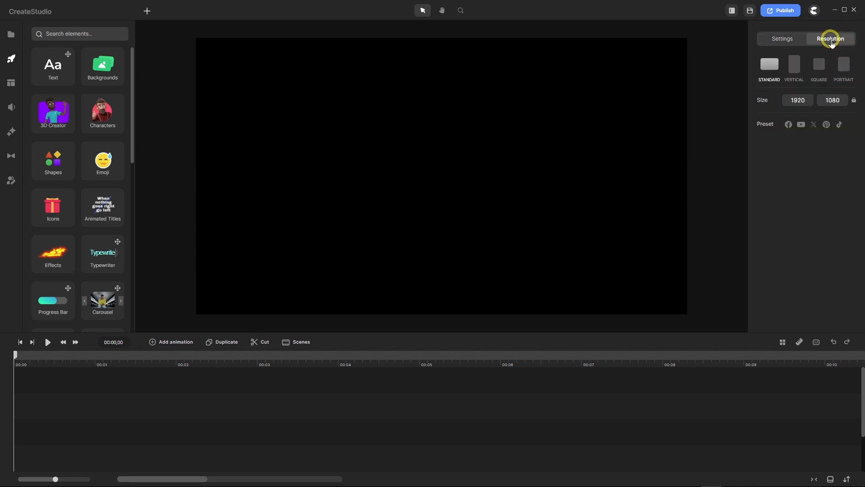
{"action": "left_click", "coordinate": [796, 64]}
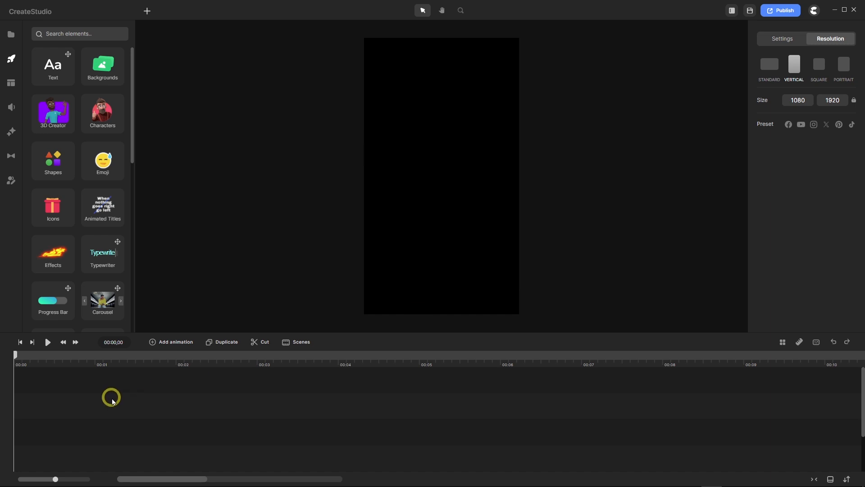
Add a square shape at the start of the timeline and extend its clip to 10 seconds
{"action": "left_click", "coordinate": [146, 11]}
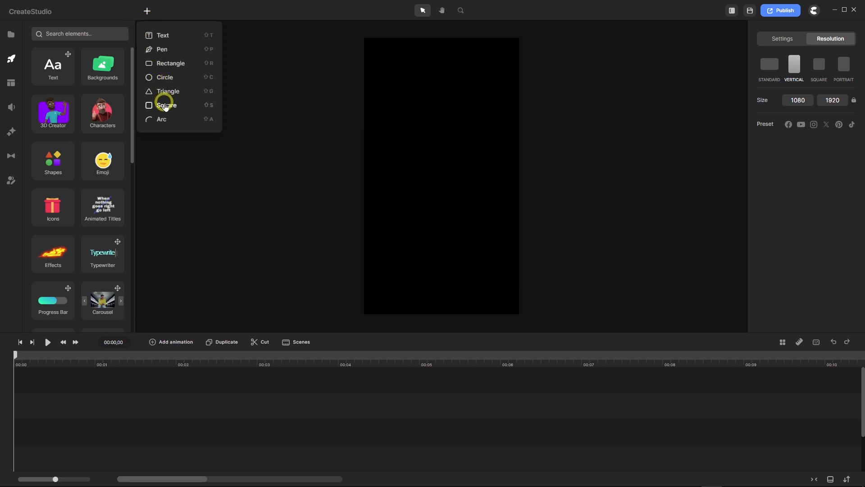
{"action": "left_click_drag", "start_coordinate": [159, 106], "coordinate": [25, 402]}
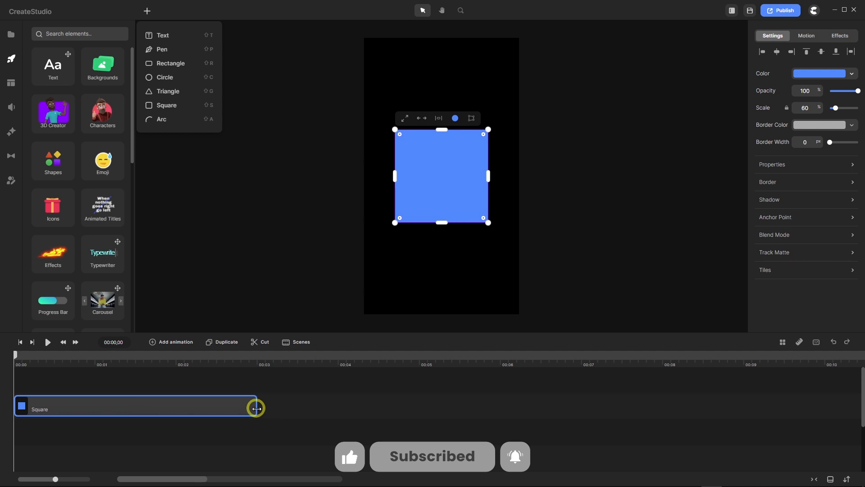
{"action": "left_click_drag", "start_coordinate": [257, 406], "coordinate": [826, 413]}
{"action": "left_click", "coordinate": [826, 357]}
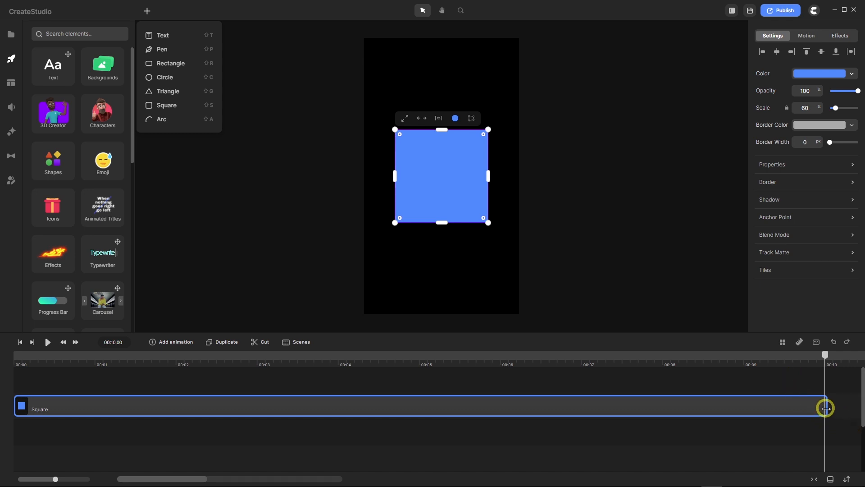
{"action": "left_click_drag", "start_coordinate": [825, 408], "coordinate": [824, 408]}
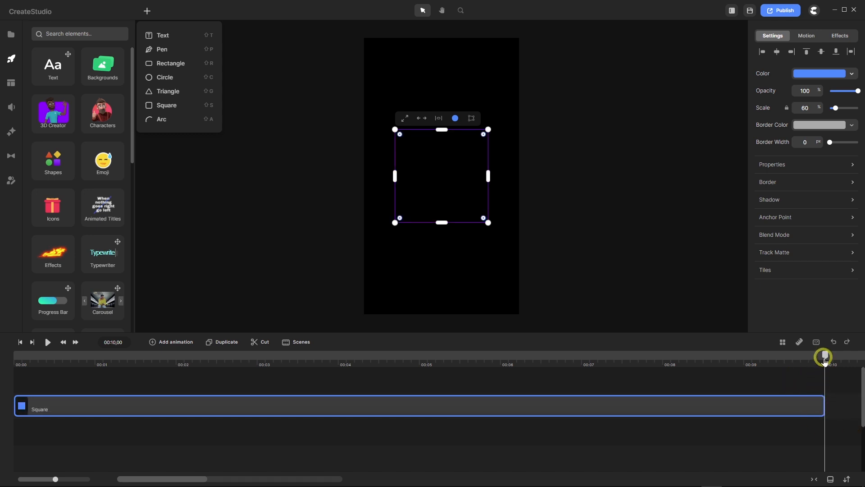
Change the square's fill color to white (ffffff)
{"action": "left_click_drag", "start_coordinate": [826, 359], "coordinate": [52, 359]}
{"action": "left_click", "coordinate": [67, 407]}
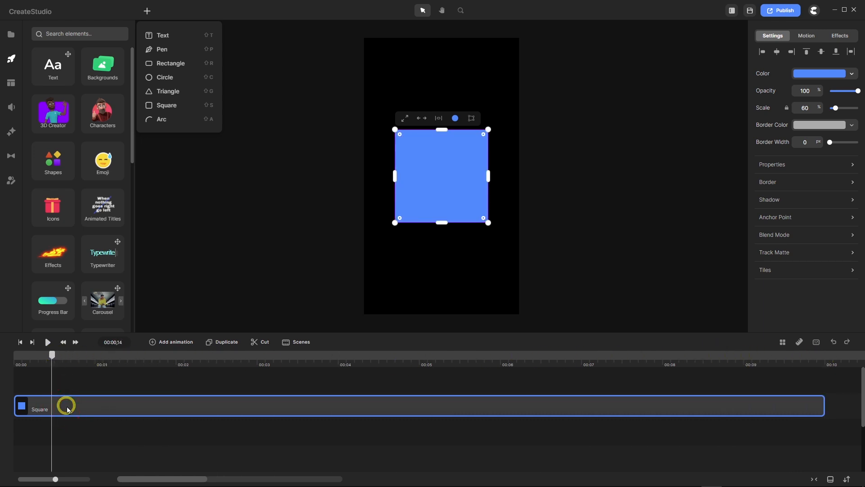
{"action": "left_click", "coordinate": [819, 73]}
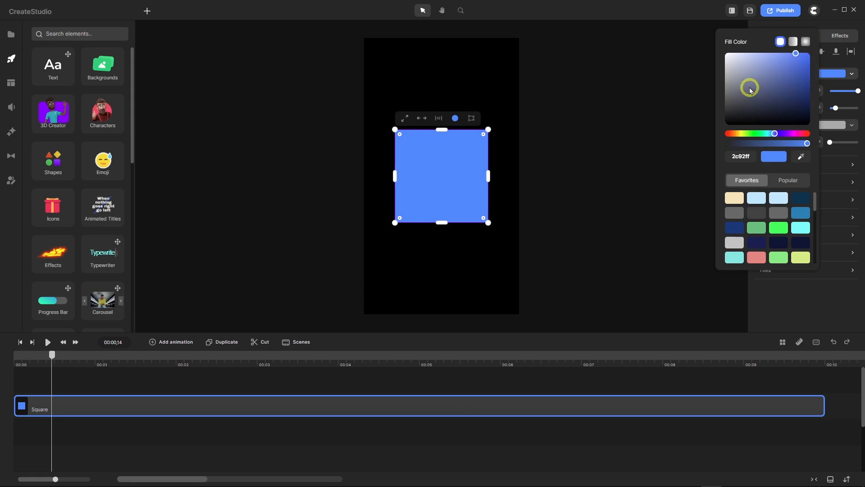
{"action": "left_click_drag", "start_coordinate": [736, 68], "coordinate": [716, 36]}
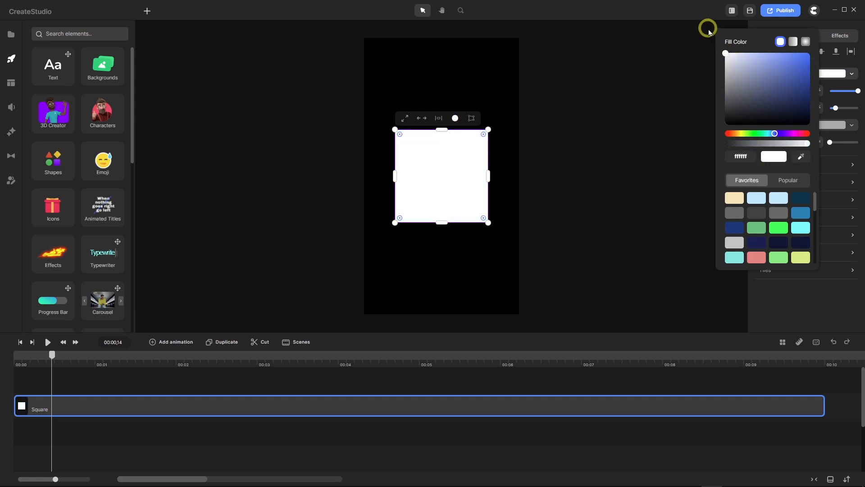
{"action": "left_click", "coordinate": [792, 315]}
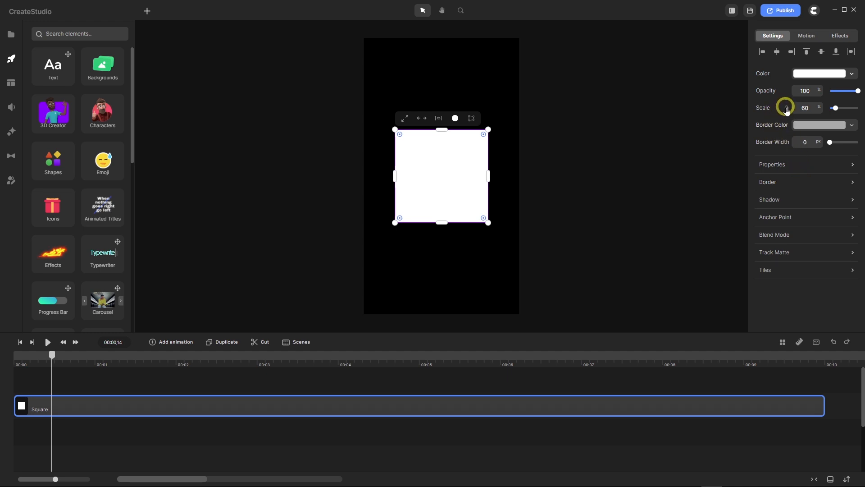
Unlink the square's horizontal and vertical scale and set Scale X to 54%
{"action": "left_click", "coordinate": [787, 109]}
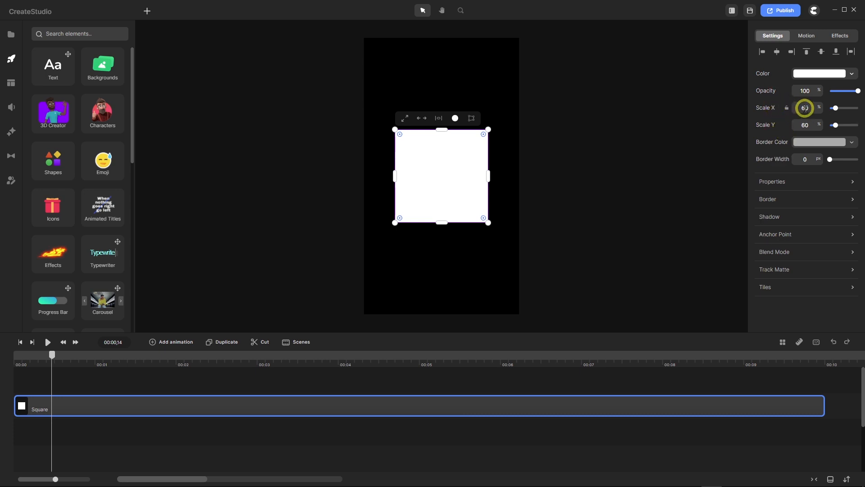
{"action": "left_click_drag", "start_coordinate": [811, 109], "coordinate": [784, 115]}
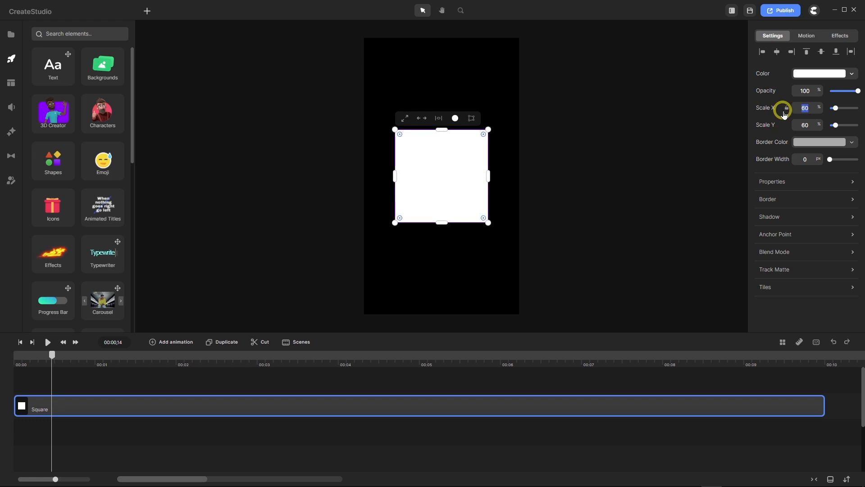
{"action": "type", "text": "54"}
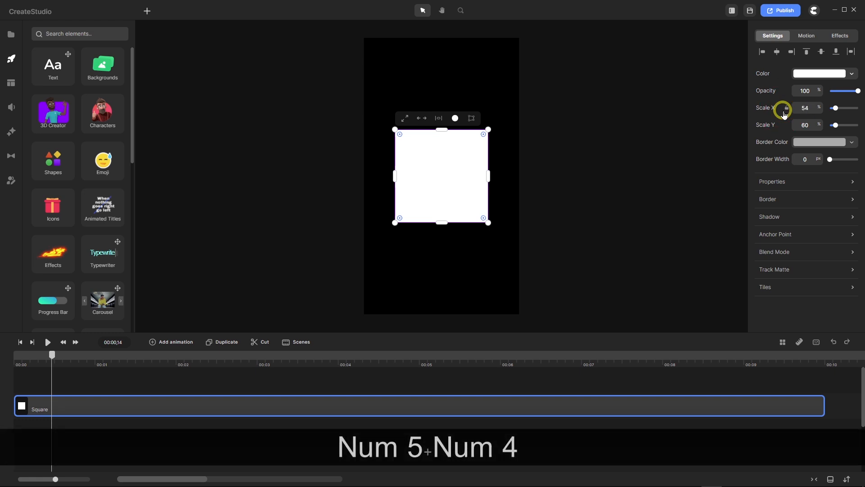
{"action": "key", "text": "Return"}
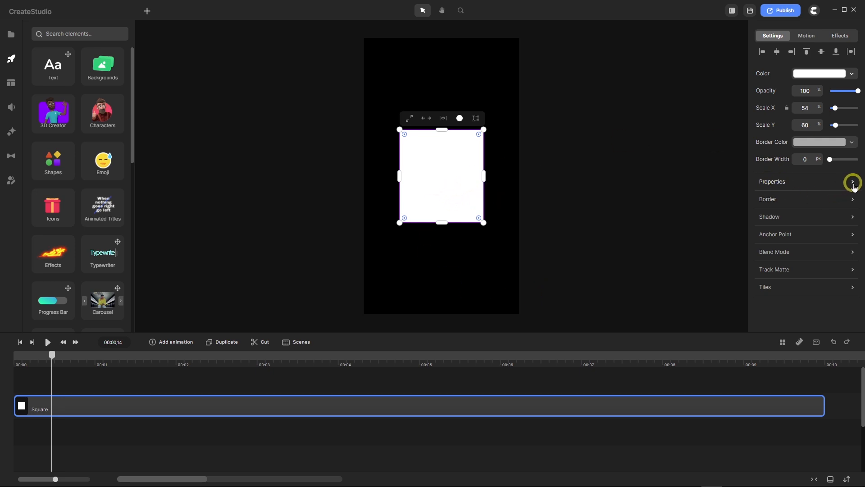
Move the square down to a Y position of 530 px
{"action": "left_click", "coordinate": [853, 181]}
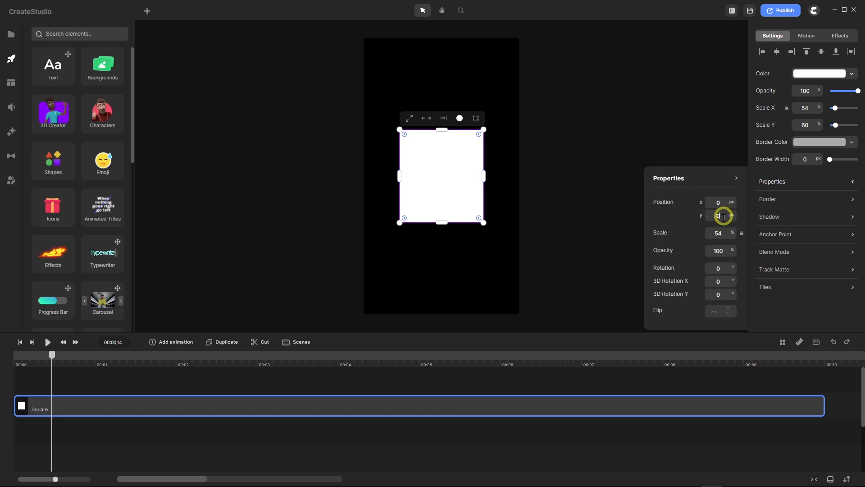
{"action": "double_click", "coordinate": [723, 217]}
{"action": "left_click_drag", "start_coordinate": [735, 215], "coordinate": [700, 218]}
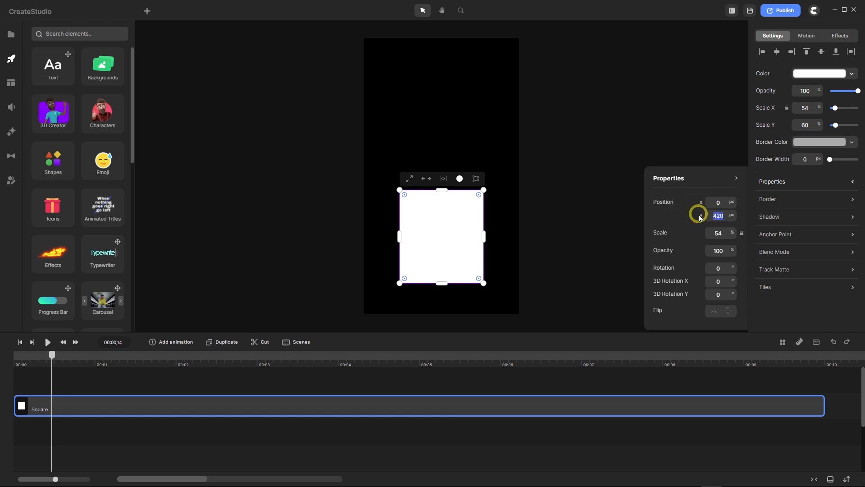
{"action": "type", "text": "530"}
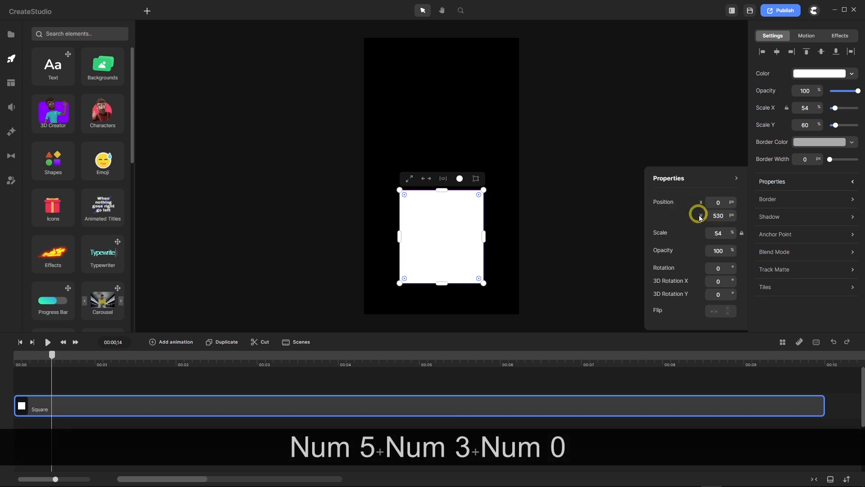
{"action": "key", "text": "Return"}
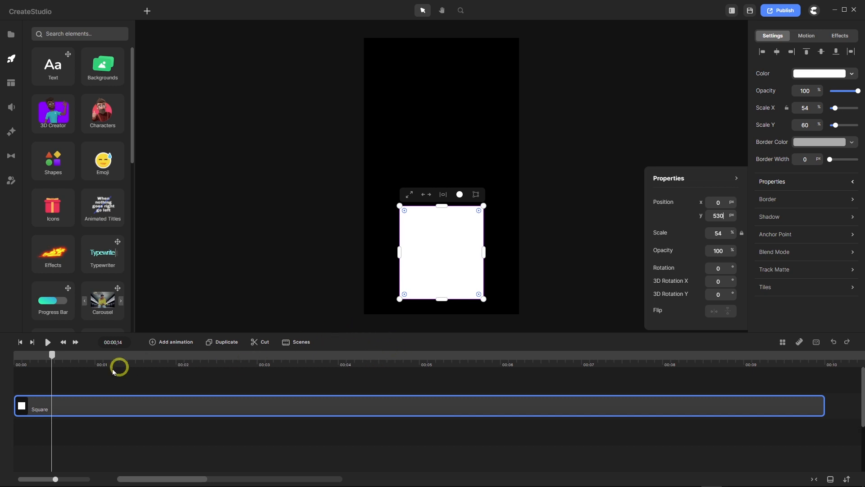
Round all four corners of the white square evenly to form the mug body's outline
{"action": "left_click_drag", "start_coordinate": [53, 356], "coordinate": [38, 357]}
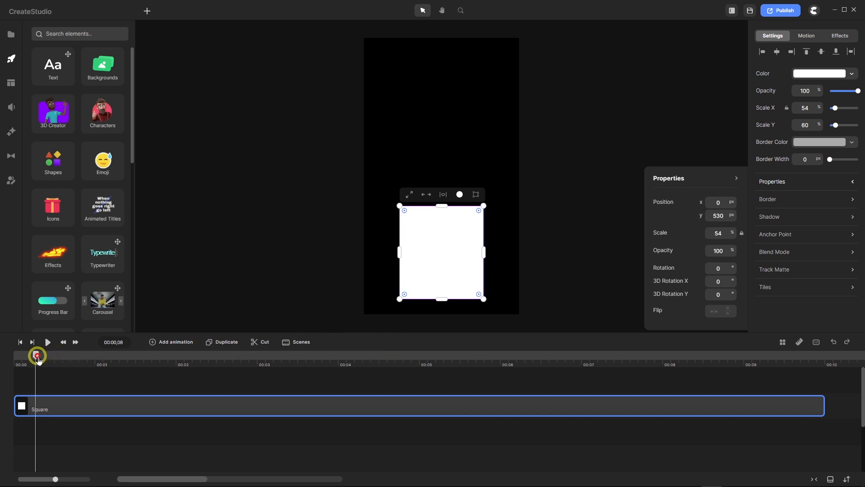
{"action": "scroll", "coordinate": [446, 308], "scroll_direction": "up", "scroll_amount": 5}
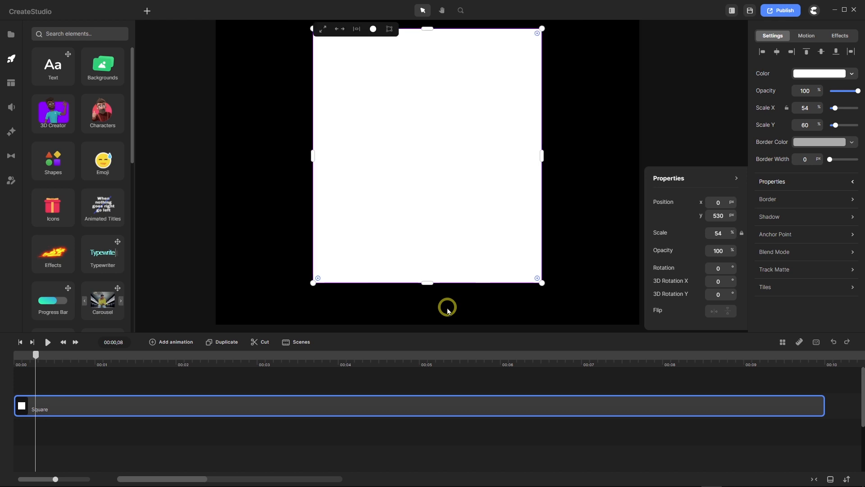
{"action": "scroll", "coordinate": [448, 311], "scroll_direction": "down", "scroll_amount": 1}
{"action": "scroll", "coordinate": [383, 297], "scroll_direction": "up", "scroll_amount": 1}
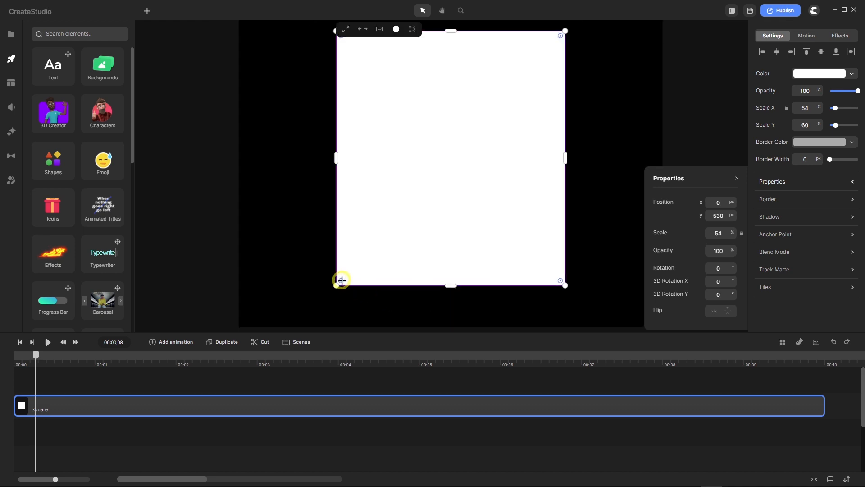
{"action": "left_click_drag", "start_coordinate": [342, 280], "coordinate": [371, 256]}
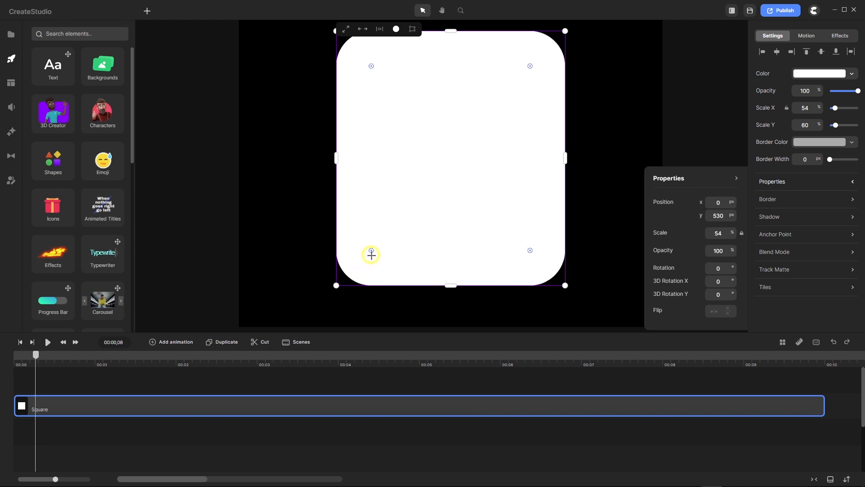
{"action": "scroll", "coordinate": [369, 295], "scroll_direction": "down", "scroll_amount": 3}
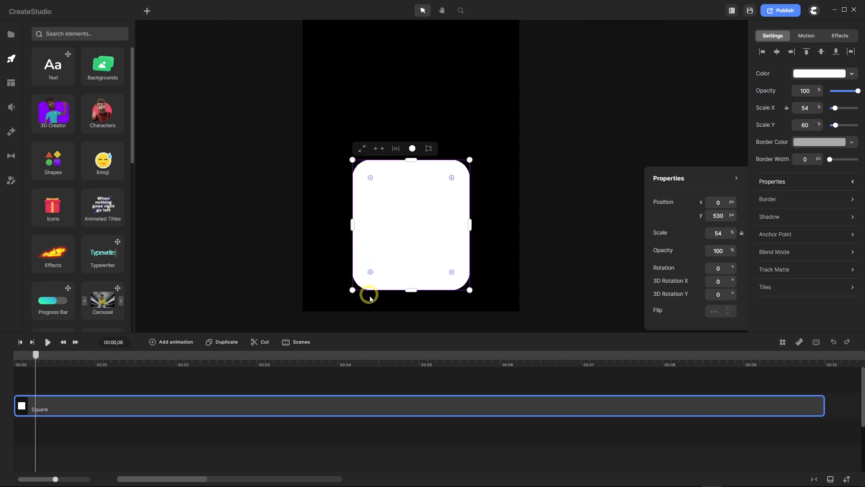
{"action": "scroll", "coordinate": [386, 176], "scroll_direction": "up", "scroll_amount": 3}
{"action": "scroll", "coordinate": [373, 192], "scroll_direction": "down", "scroll_amount": 3}
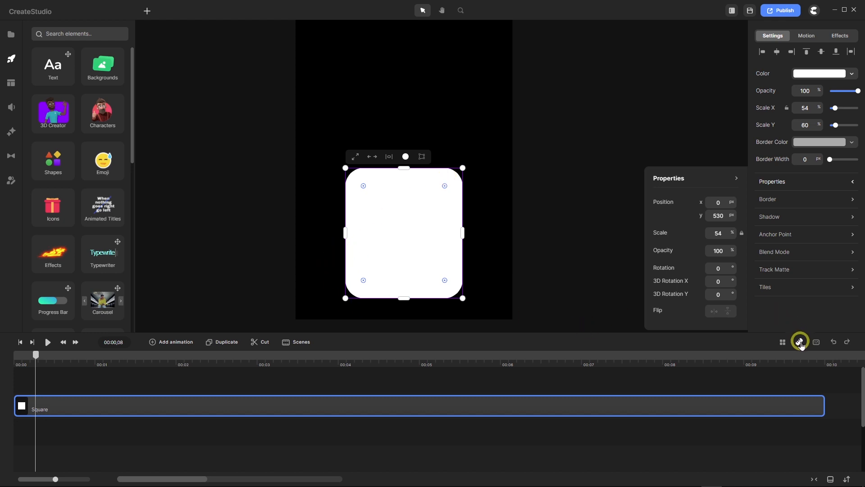
Add a horizontal guideline to the canvas
{"action": "left_click", "coordinate": [736, 178]}
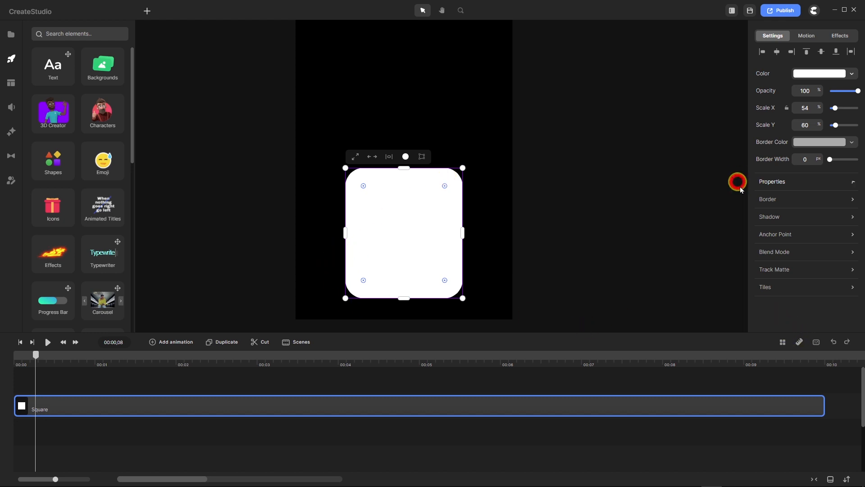
{"action": "left_click", "coordinate": [799, 341]}
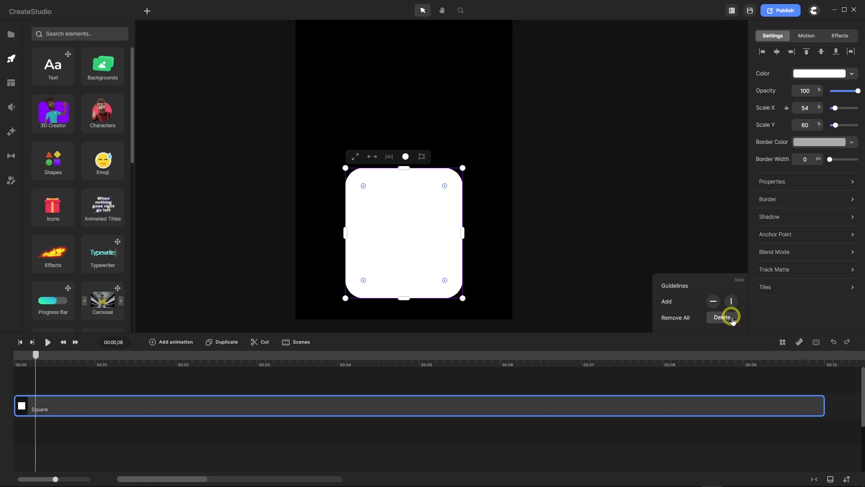
{"action": "left_click", "coordinate": [713, 301]}
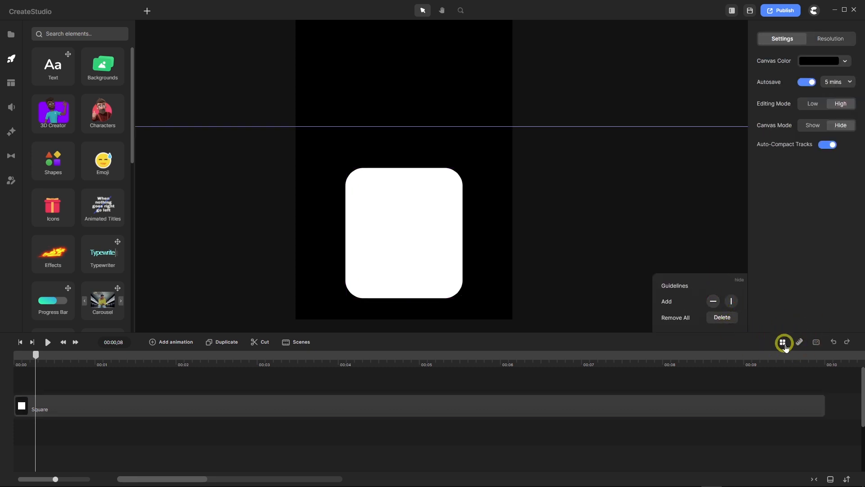
Set the snap strength to 7 px
{"action": "left_click", "coordinate": [783, 342]}
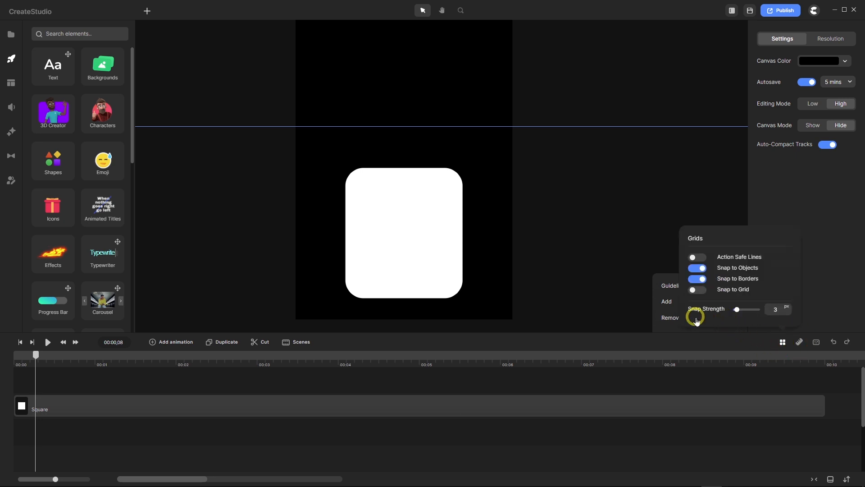
{"action": "left_click_drag", "start_coordinate": [738, 309], "coordinate": [744, 310]}
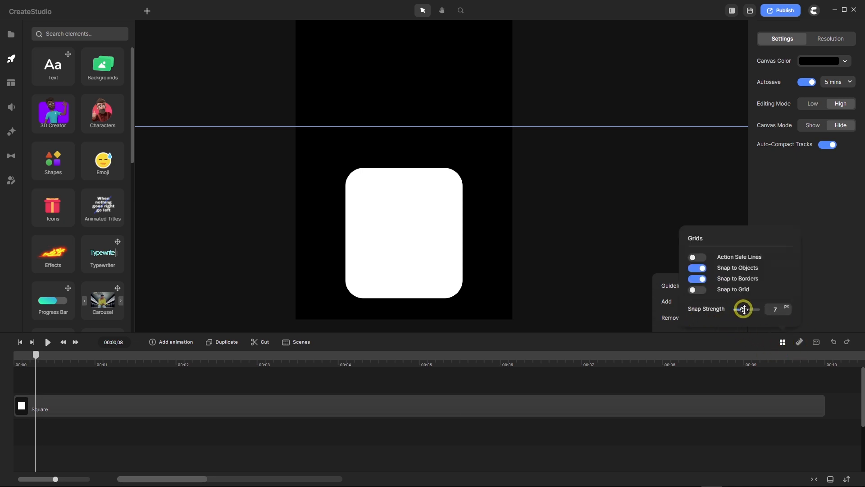
{"action": "left_click", "coordinate": [837, 305]}
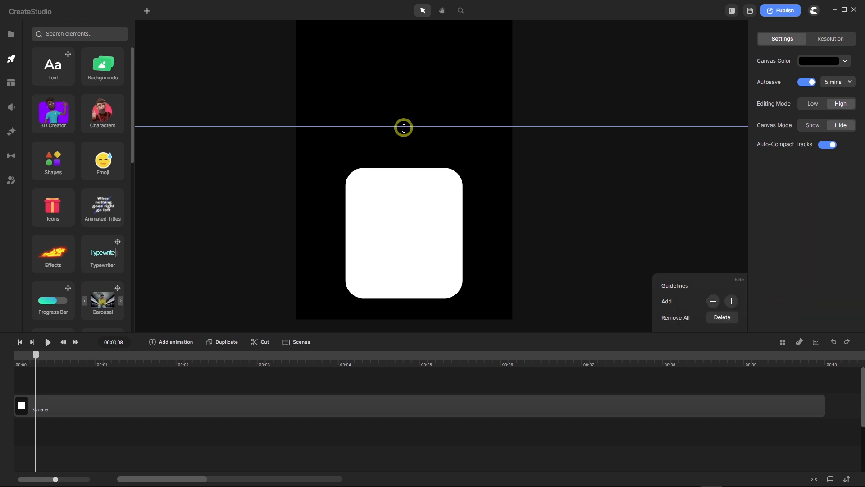
Position the horizontal guideline just below the square's top edge and reduce the upper-left corner's rounding until its handle meets the guideline
{"action": "left_click_drag", "start_coordinate": [402, 126], "coordinate": [401, 174]}
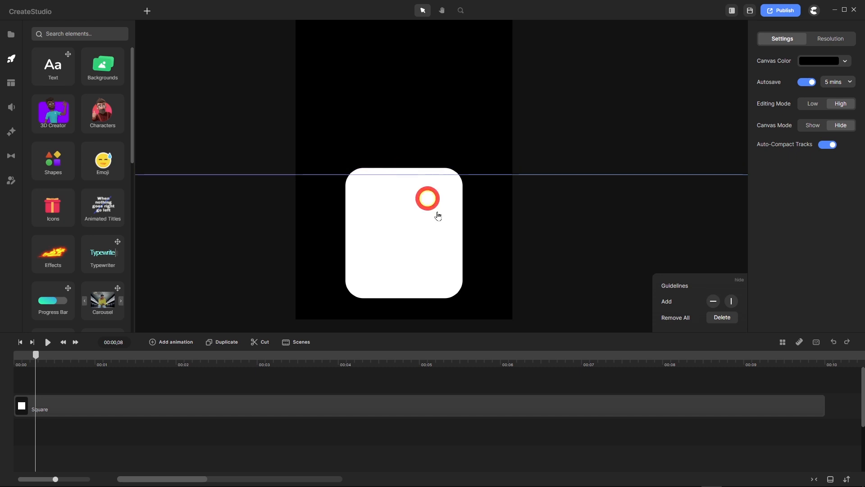
{"action": "left_click", "coordinate": [51, 408]}
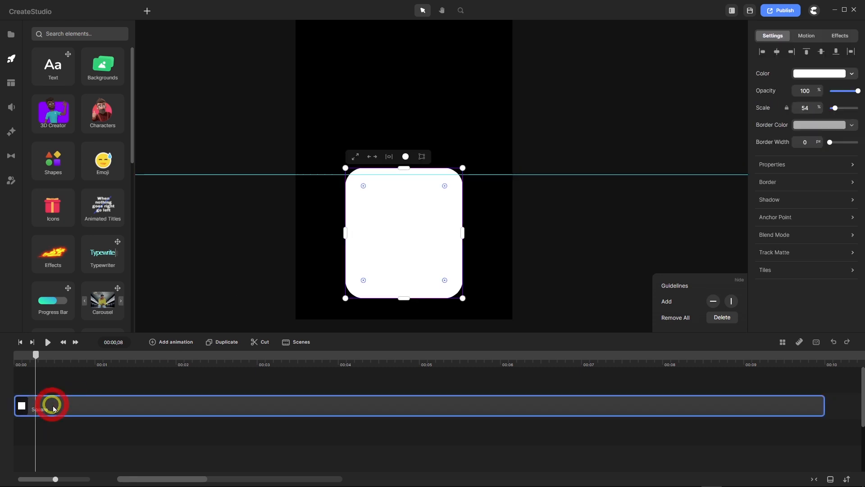
{"action": "scroll", "coordinate": [360, 188], "scroll_direction": "up", "scroll_amount": 3}
{"action": "scroll", "coordinate": [359, 187], "scroll_direction": "up", "scroll_amount": 3}
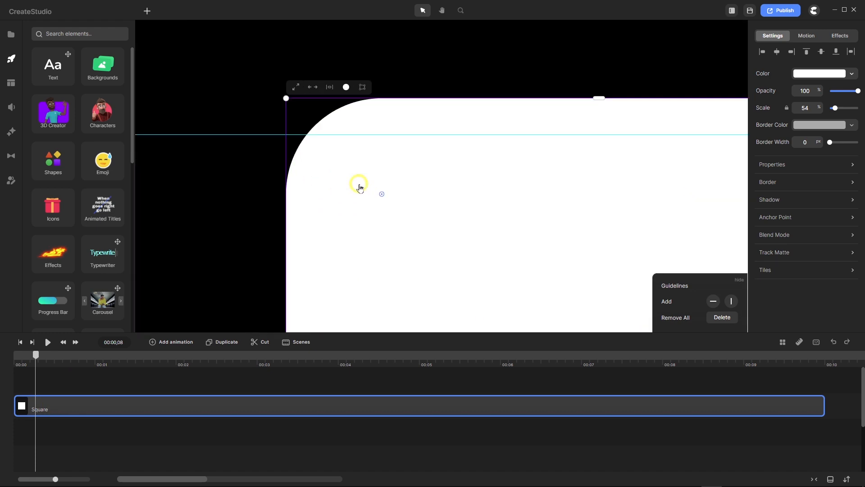
{"action": "scroll", "coordinate": [344, 178], "scroll_direction": "up", "scroll_amount": 2}
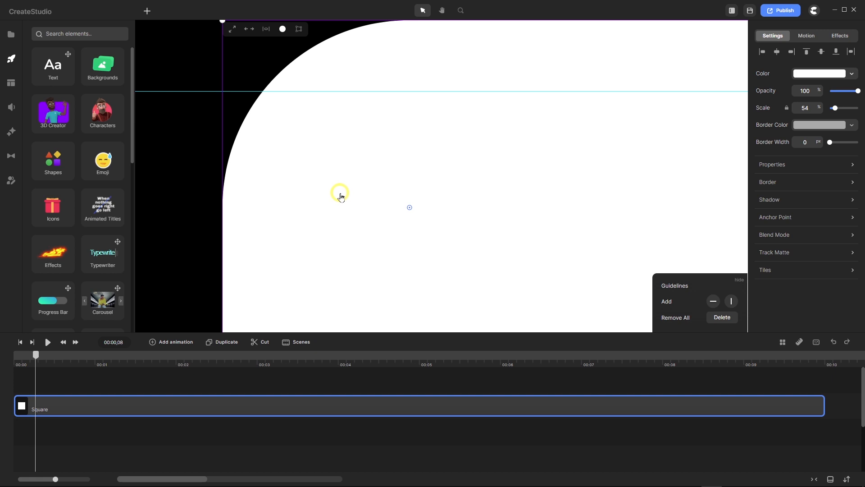
{"action": "key", "text": "shift"}
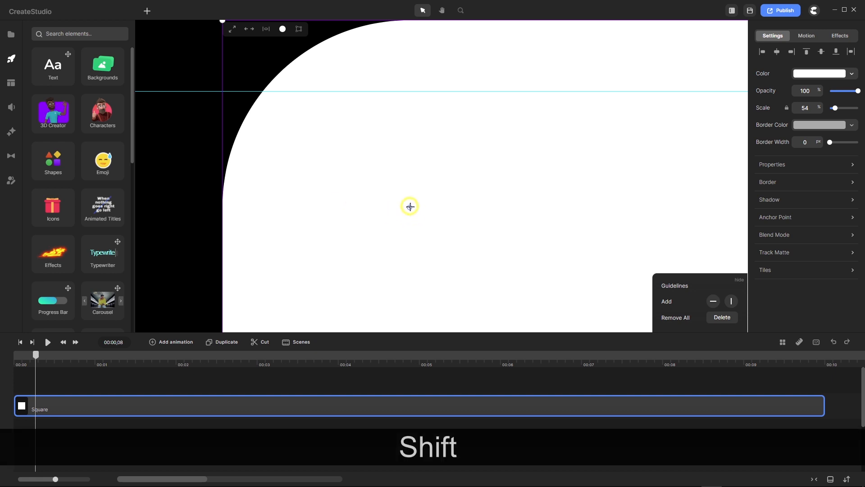
{"action": "left_click_drag", "start_coordinate": [410, 207], "coordinate": [248, 94]}
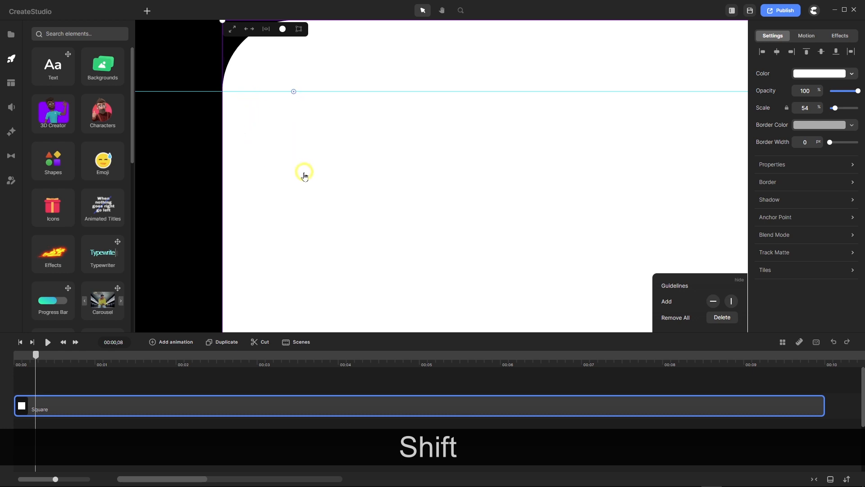
{"action": "scroll", "coordinate": [285, 173], "scroll_direction": "down", "scroll_amount": 8}
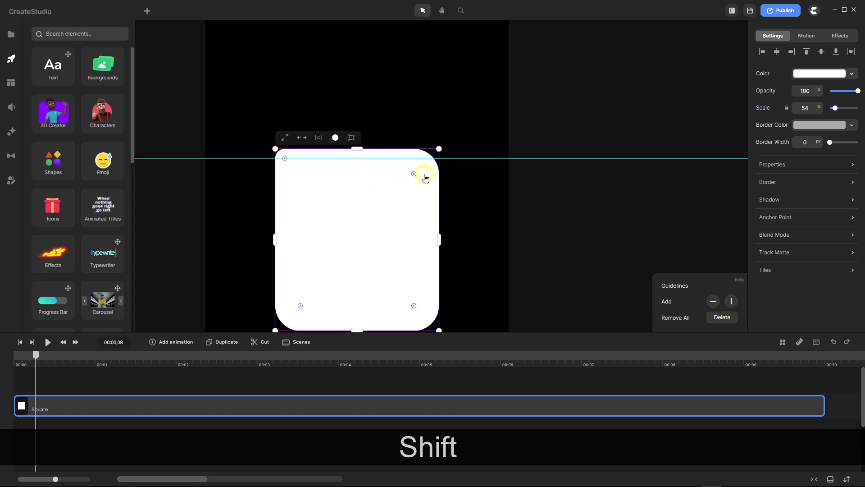
Reduce only the square's upper-right corner rounding until its handle meets the guideline
{"action": "scroll", "coordinate": [425, 178], "scroll_direction": "up", "scroll_amount": 8}
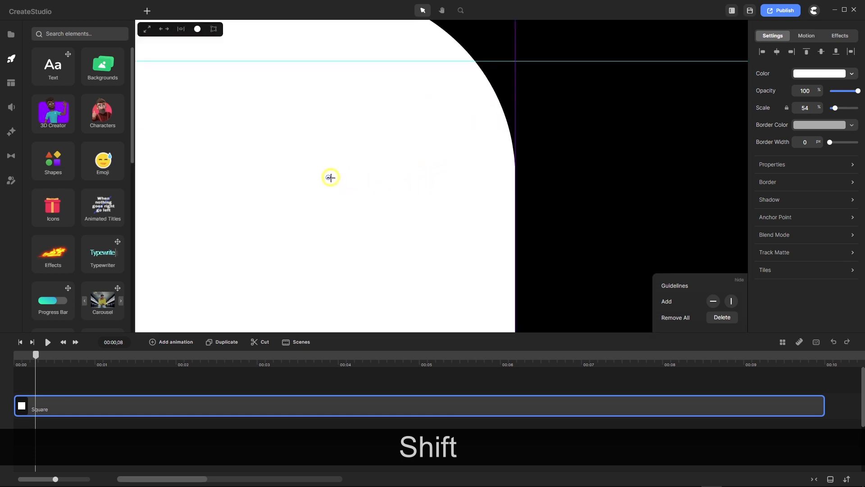
{"action": "left_click_drag", "start_coordinate": [329, 178], "coordinate": [472, 65]}
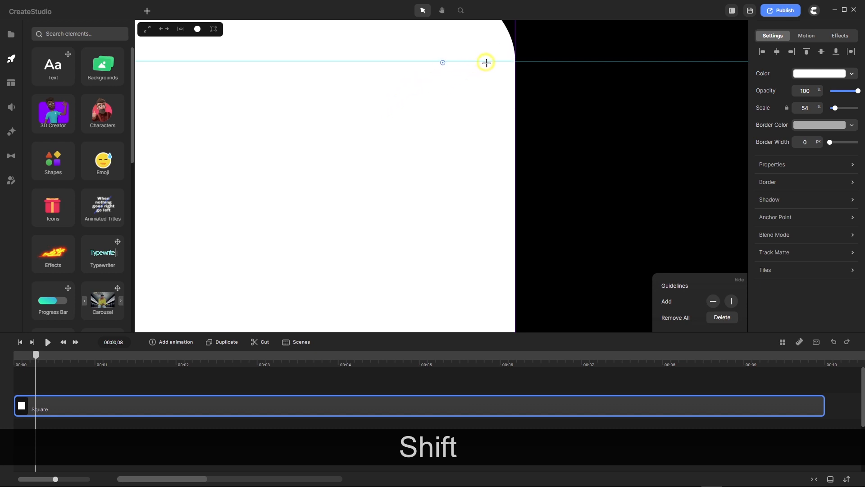
{"action": "left_click_drag", "start_coordinate": [485, 61], "coordinate": [472, 81]}
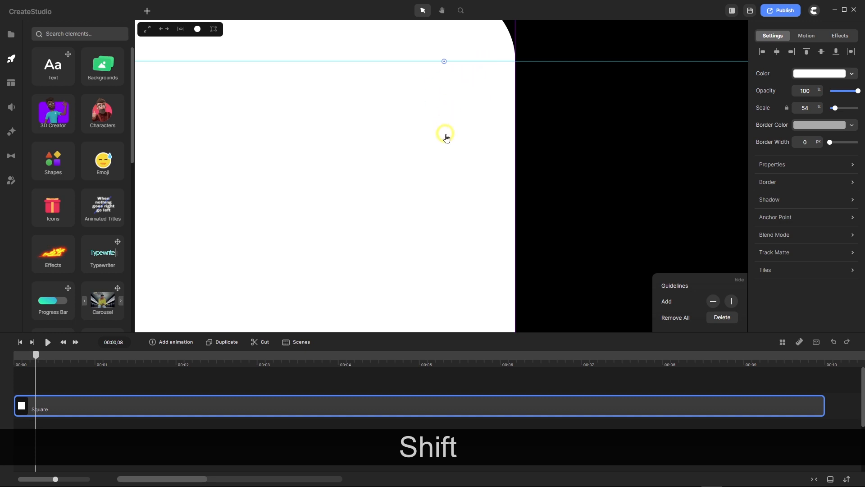
{"action": "scroll", "coordinate": [445, 135], "scroll_direction": "down", "scroll_amount": 8}
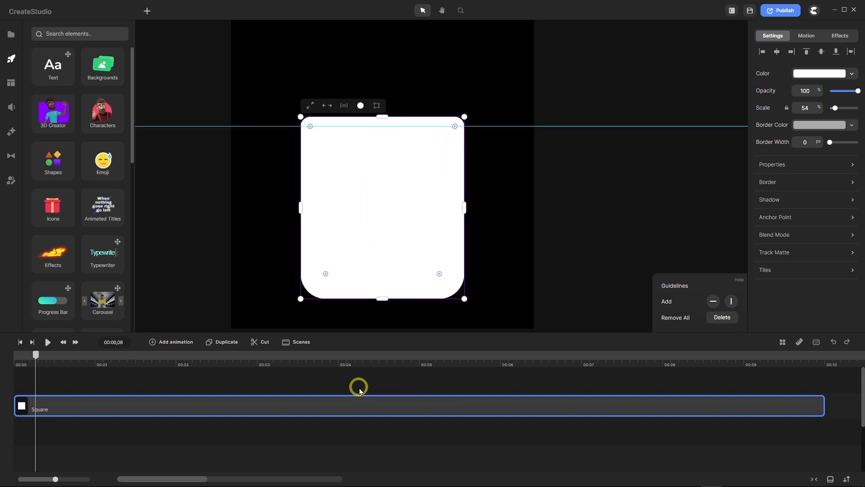
{"action": "left_click", "coordinate": [360, 390]}
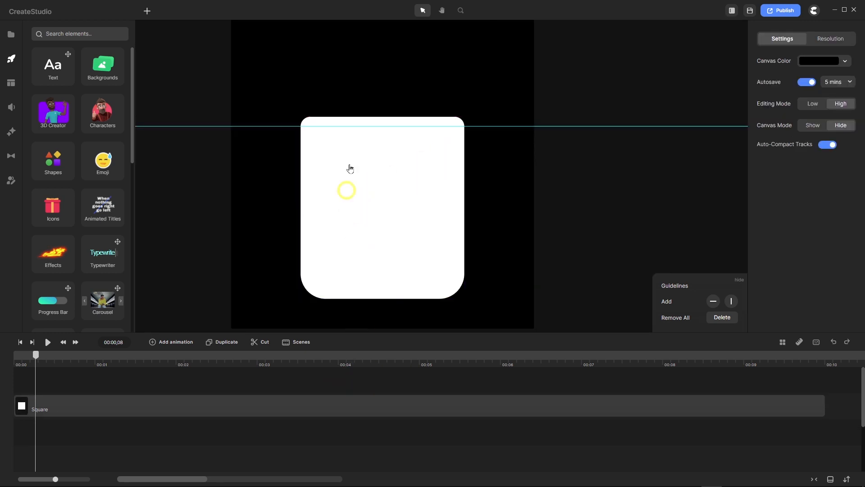
Nudge the guideline slightly lower and realign the square's upper-left corner rounding handle with it
{"action": "left_click", "coordinate": [374, 126]}
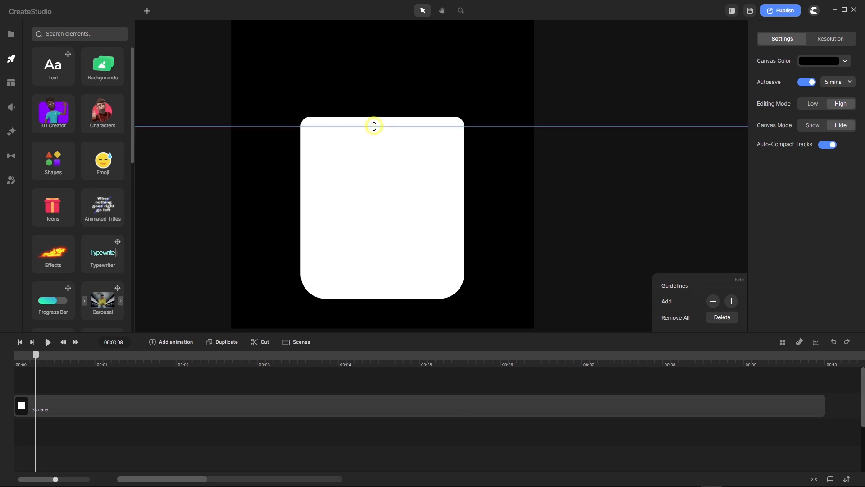
{"action": "left_click_drag", "start_coordinate": [374, 126], "coordinate": [375, 126]}
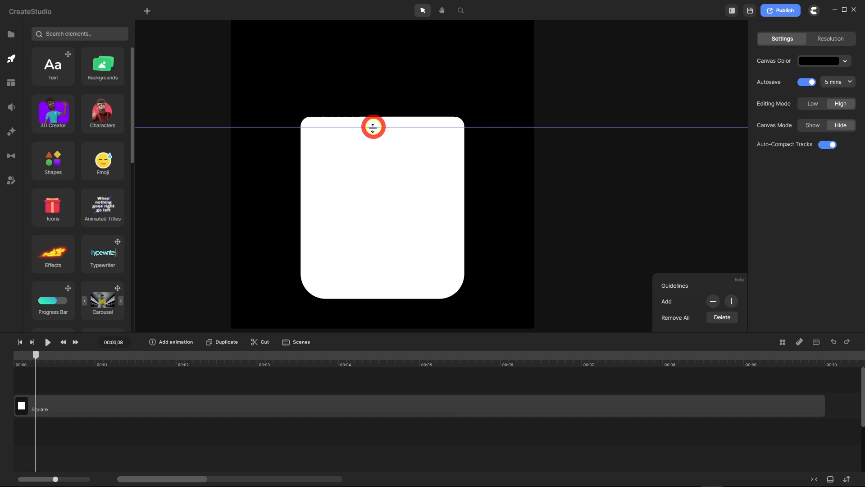
{"action": "left_click", "coordinate": [104, 409]}
{"action": "scroll", "coordinate": [311, 124], "scroll_direction": "up", "scroll_amount": 5}
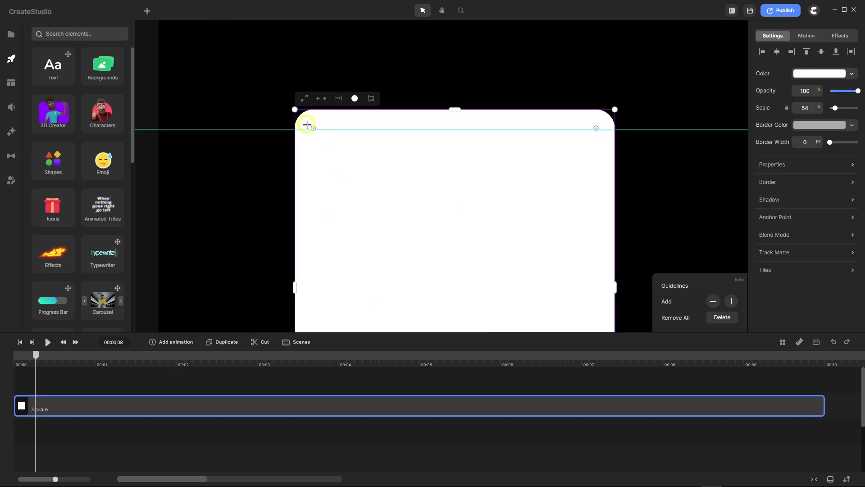
{"action": "key", "text": "shift"}
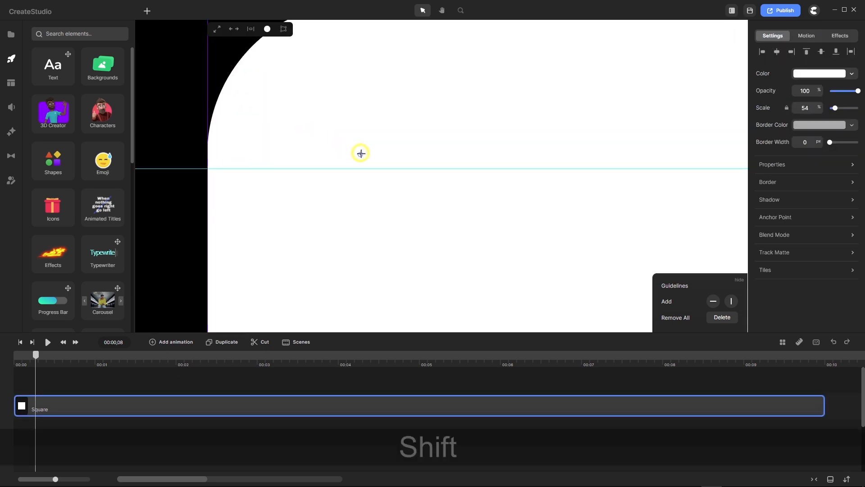
{"action": "mouse_move", "coordinate": [362, 154]}
{"action": "left_mouse_down"}
{"action": "mouse_move", "coordinate": [383, 170]}
{"action": "mouse_move", "coordinate": [374, 163]}
{"action": "left_mouse_up"}
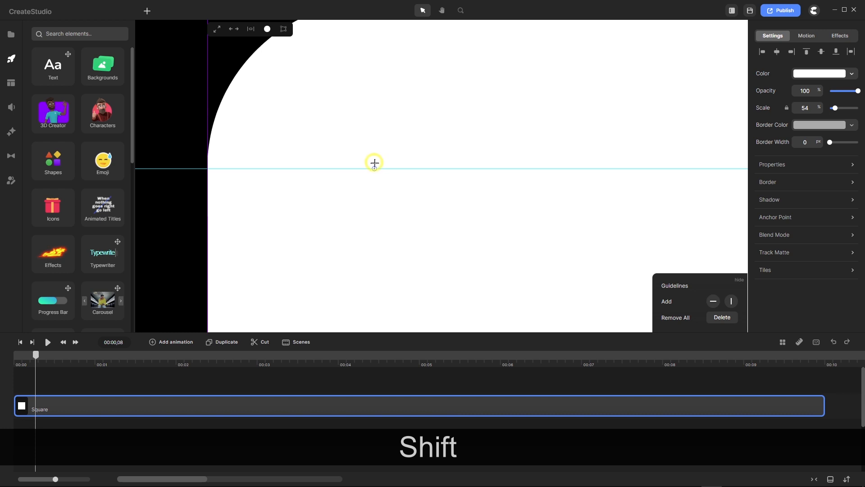
{"action": "left_click", "coordinate": [339, 203]}
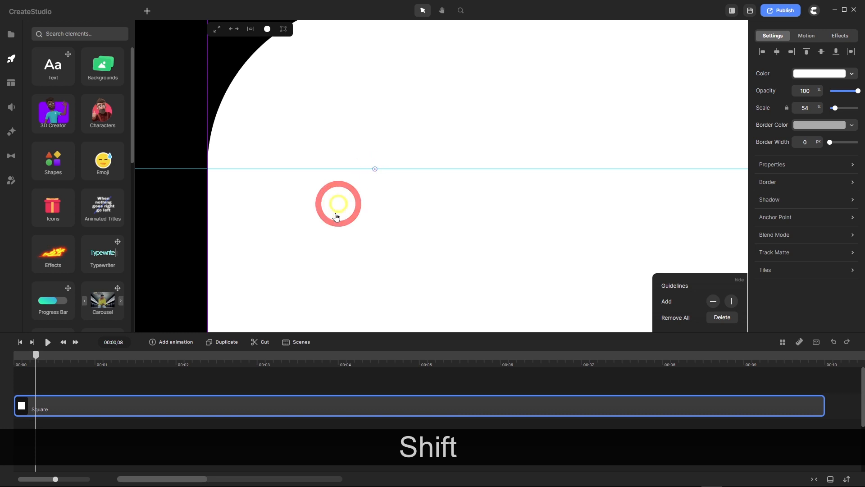
Fine-tune the square's upper-right corner rounding so its handle sits on the lowered guideline
{"action": "scroll", "coordinate": [257, 198], "scroll_direction": "down", "scroll_amount": 7}
{"action": "scroll", "coordinate": [257, 202], "scroll_direction": "down", "scroll_amount": 3}
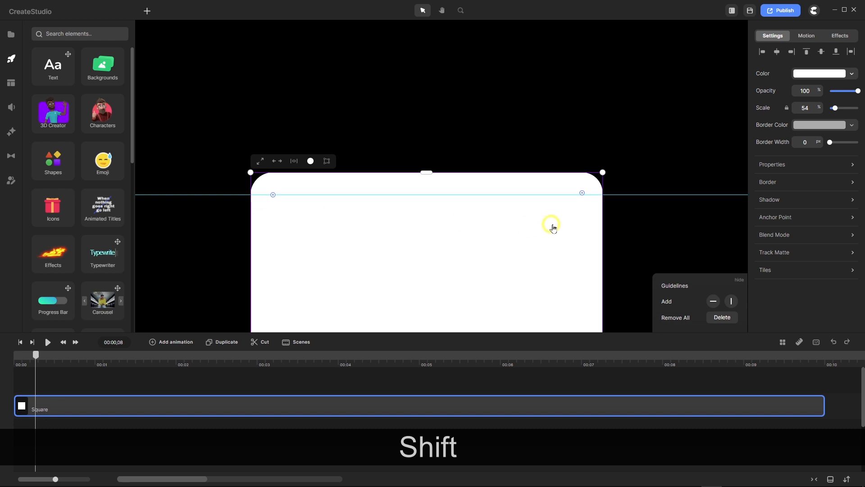
{"action": "scroll", "coordinate": [600, 197], "scroll_direction": "up", "scroll_amount": 5}
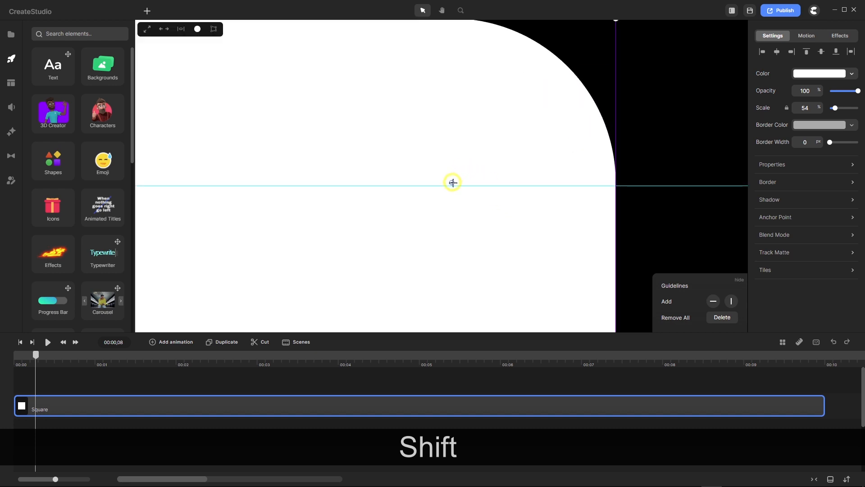
{"action": "left_click", "coordinate": [477, 233]}
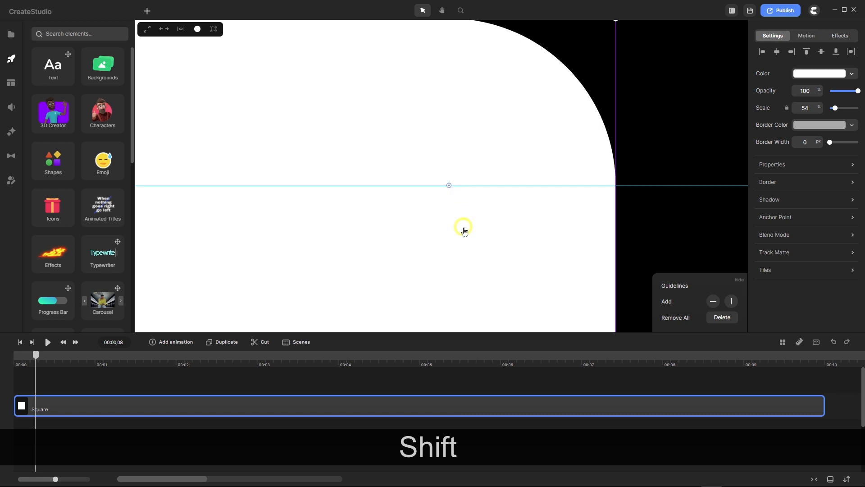
{"action": "scroll", "coordinate": [470, 213], "scroll_direction": "down", "scroll_amount": 10}
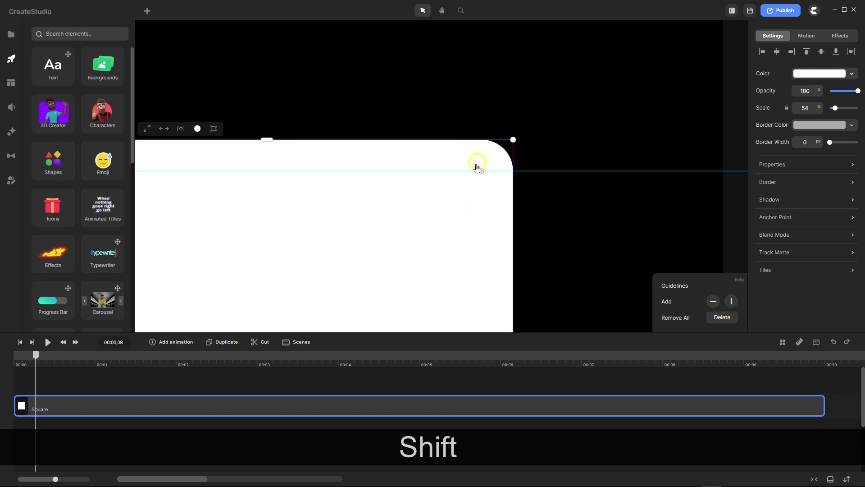
{"action": "scroll", "coordinate": [427, 171], "scroll_direction": "up", "scroll_amount": 3}
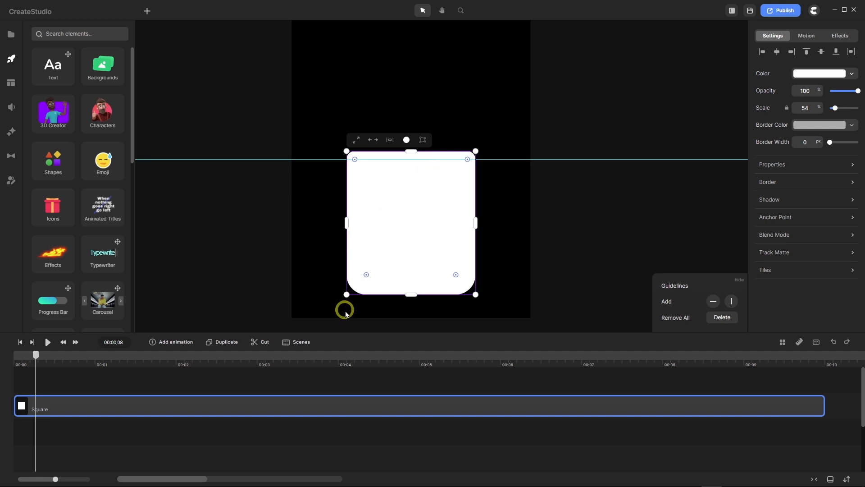
{"action": "left_click", "coordinate": [321, 382]}
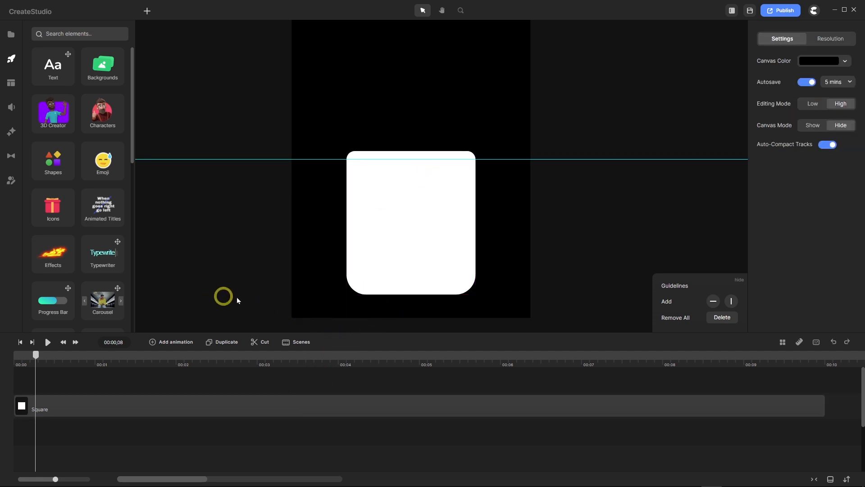
Duplicate the white square and shift the lower-layer copy left so it sticks out partly beyond the canvas edge
{"action": "scroll", "coordinate": [419, 225], "scroll_direction": "down", "scroll_amount": 3}
{"action": "scroll", "coordinate": [431, 219], "scroll_direction": "up", "scroll_amount": 2}
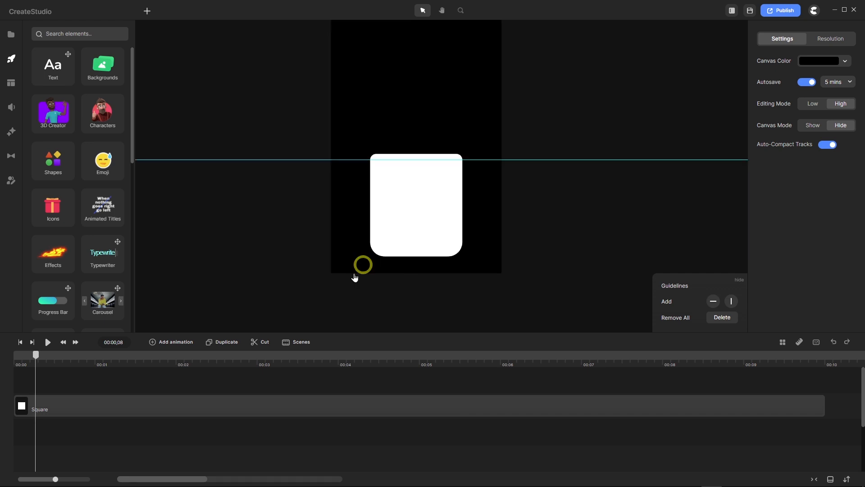
{"action": "left_click", "coordinate": [228, 410]}
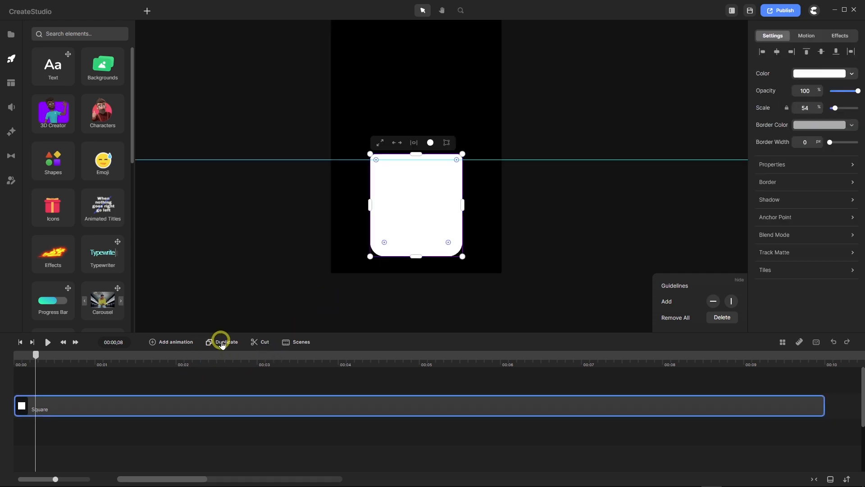
{"action": "left_click", "coordinate": [222, 343]}
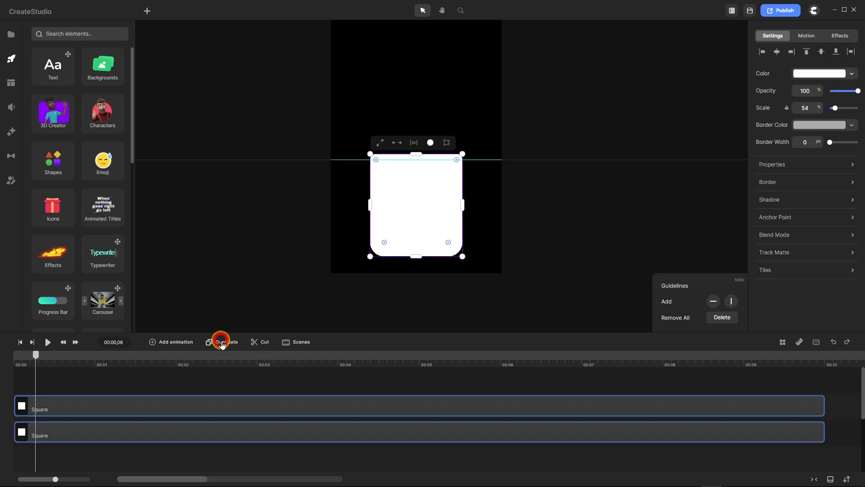
{"action": "left_click", "coordinate": [144, 432]}
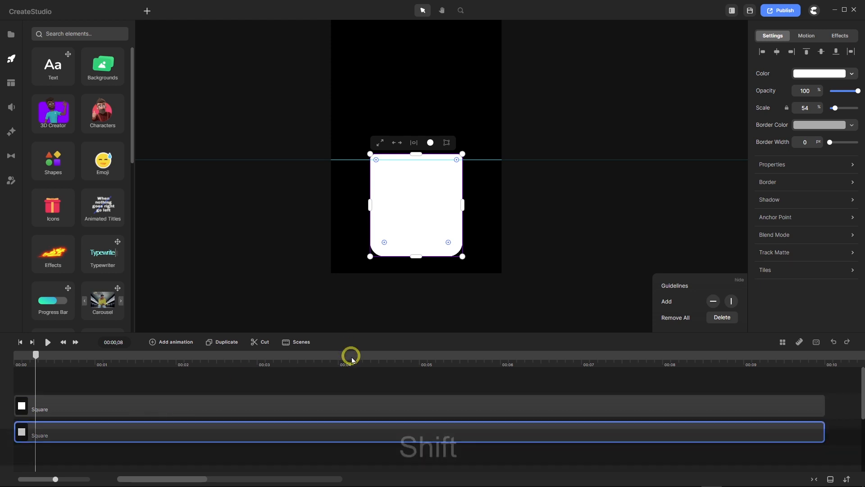
{"action": "key", "text": "shift+Left"}
{"action": "key", "text": "shift+Left"}
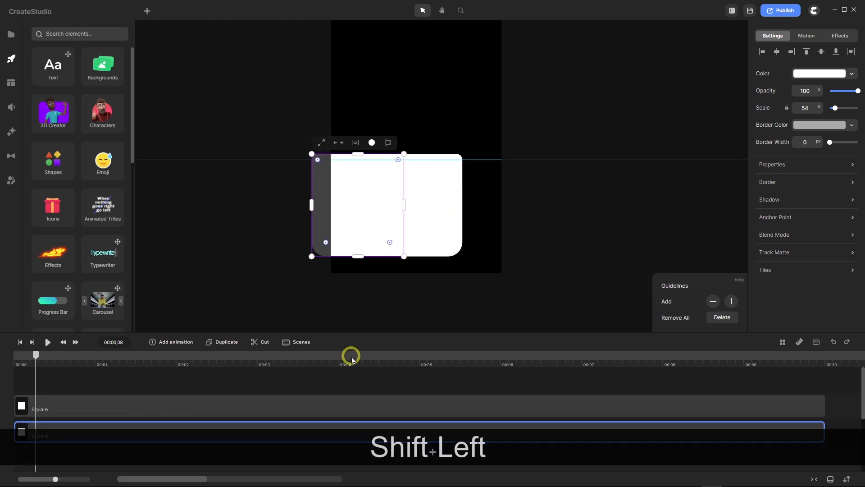
Position the copied square beside the original so its right edge sits flush against the original's left edge
{"action": "key", "text": "shift+Left"}
{"action": "scroll", "coordinate": [387, 311], "scroll_direction": "down", "scroll_amount": 2}
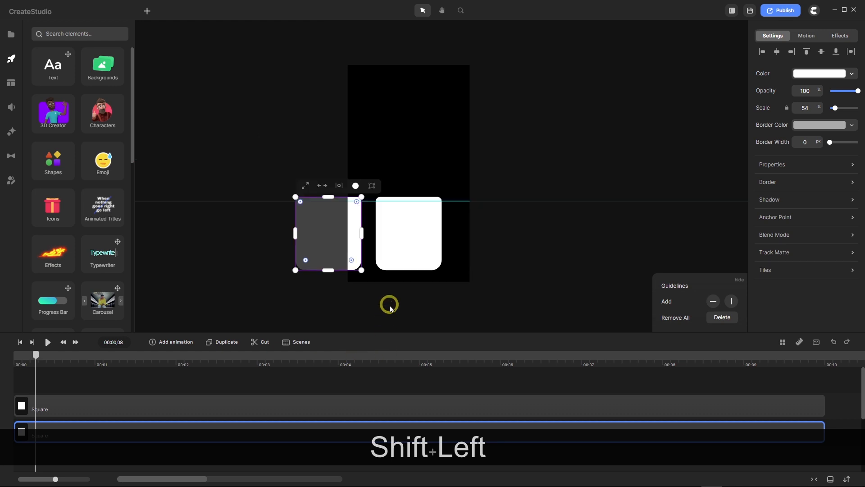
{"action": "left_click_drag", "start_coordinate": [321, 240], "coordinate": [336, 235]}
{"action": "scroll", "coordinate": [362, 246], "scroll_direction": "up", "scroll_amount": 5}
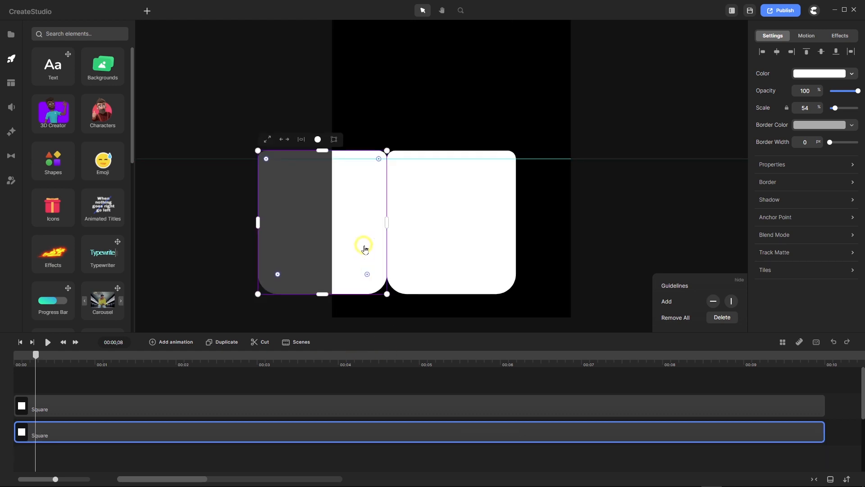
{"action": "scroll", "coordinate": [323, 208], "scroll_direction": "down", "scroll_amount": 5}
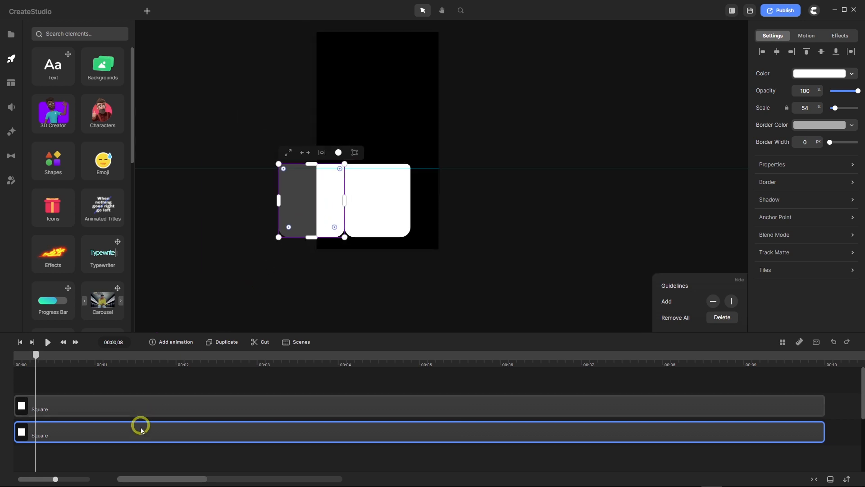
Duplicate the left square and move the bottom-layer copy across until it sits flush against the original's right edge
{"action": "left_click", "coordinate": [233, 343]}
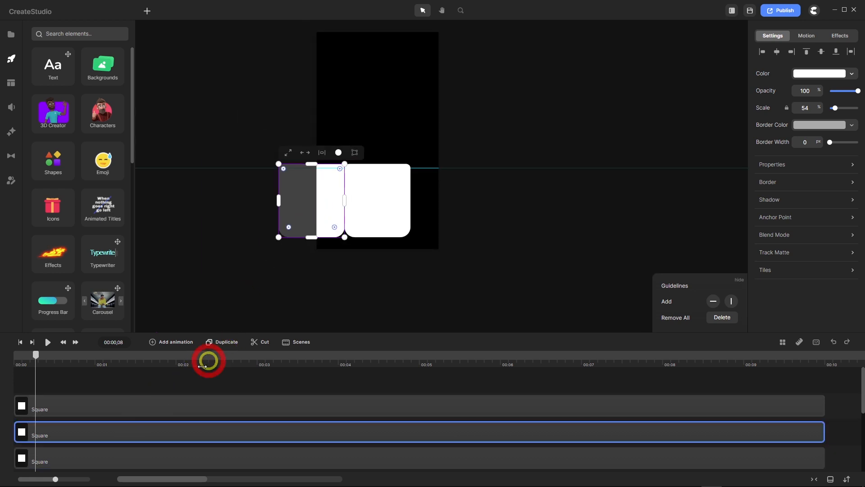
{"action": "left_click", "coordinate": [120, 456]}
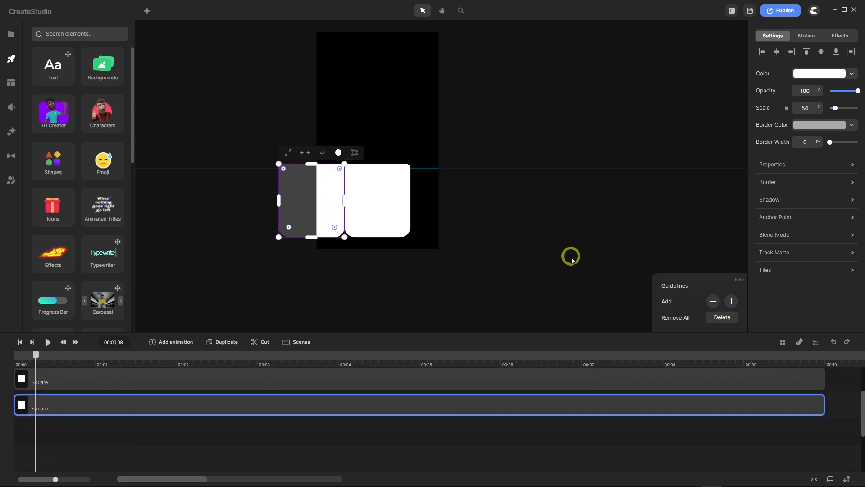
{"action": "key", "text": "shift+Right"}
{"action": "key", "text": "shift+Right"}
{"action": "key", "text": "shift+Right"}
{"action": "key", "text": "shift+Right"}
{"action": "key", "text": "shift+Right"}
{"action": "key", "text": "shift+Right"}
{"action": "key", "text": "shift+Right"}
{"action": "key", "text": "shift+Right"}
{"action": "key", "text": "shift+Right"}
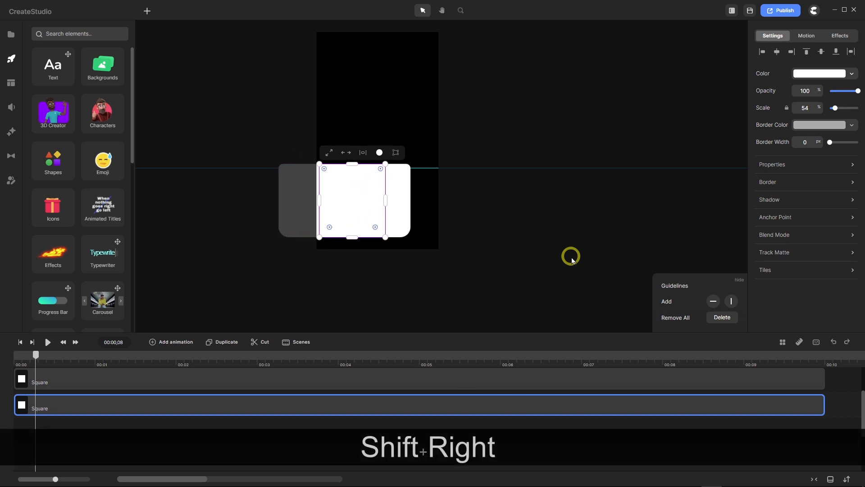
{"action": "key", "text": "shift+Right"}
{"action": "key", "text": "shift+Right"}
{"action": "key", "text": "shift+Right"}
{"action": "key", "text": "shift+Right"}
{"action": "key", "text": "shift+Right"}
{"action": "key", "text": "shift+Right"}
{"action": "key", "text": "shift+Right"}
{"action": "key", "text": "shift+Right"}
{"action": "key", "text": "shift+Right"}
{"action": "key", "text": "shift+Right"}
{"action": "key", "text": "shift+Right"}
{"action": "key", "text": "shift+Right"}
{"action": "key", "text": "shift+Right"}
{"action": "key", "text": "shift+Right"}
{"action": "key", "text": "shift+Right"}
{"action": "key", "text": "shift+Right"}
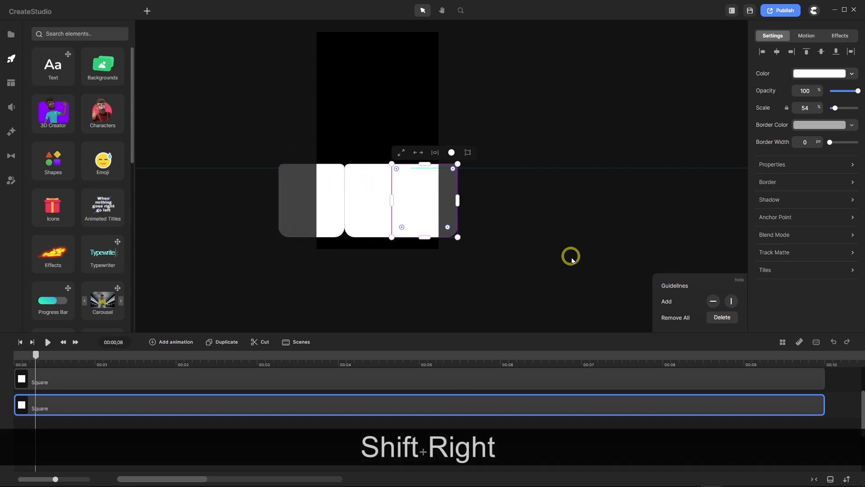
{"action": "key", "text": "shift+Right"}
{"action": "key", "text": "shift+Right"}
{"action": "key", "text": "shift+Right"}
{"action": "key", "text": "shift+Right"}
{"action": "key", "text": "shift+Right"}
{"action": "key", "text": "shift+Right"}
{"action": "key", "text": "shift+Right"}
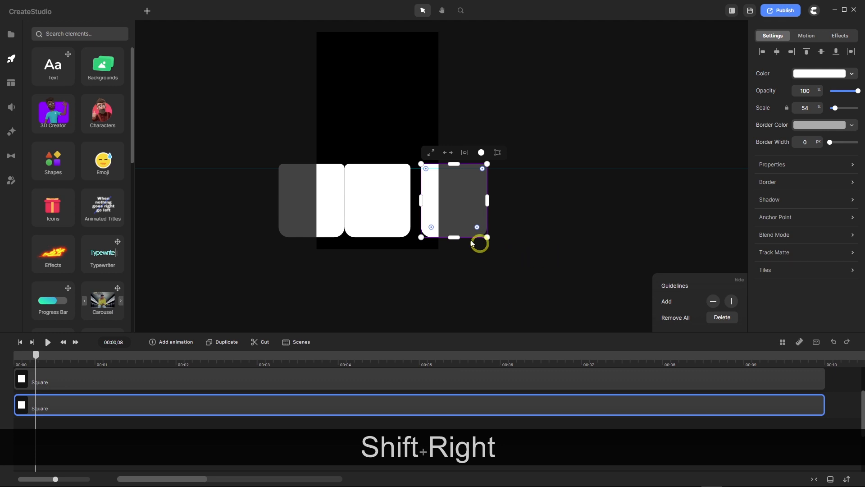
{"action": "scroll", "coordinate": [413, 216], "scroll_direction": "up", "scroll_amount": 3}
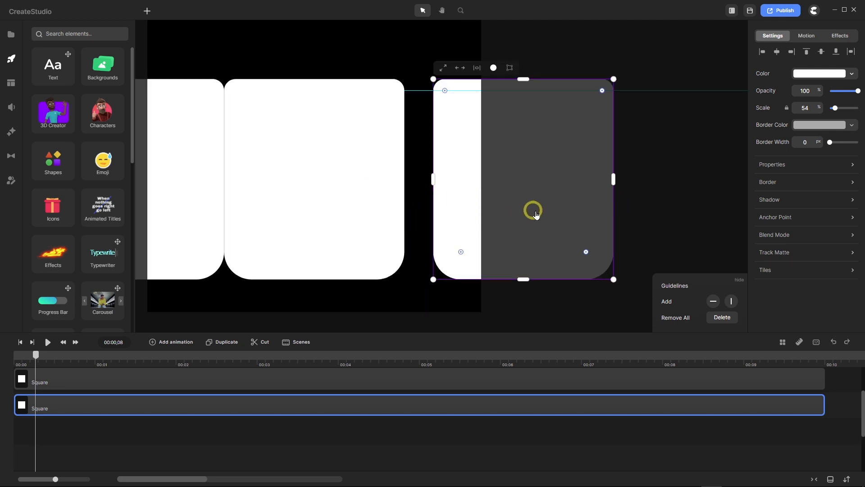
{"action": "left_click_drag", "start_coordinate": [564, 206], "coordinate": [538, 202]}
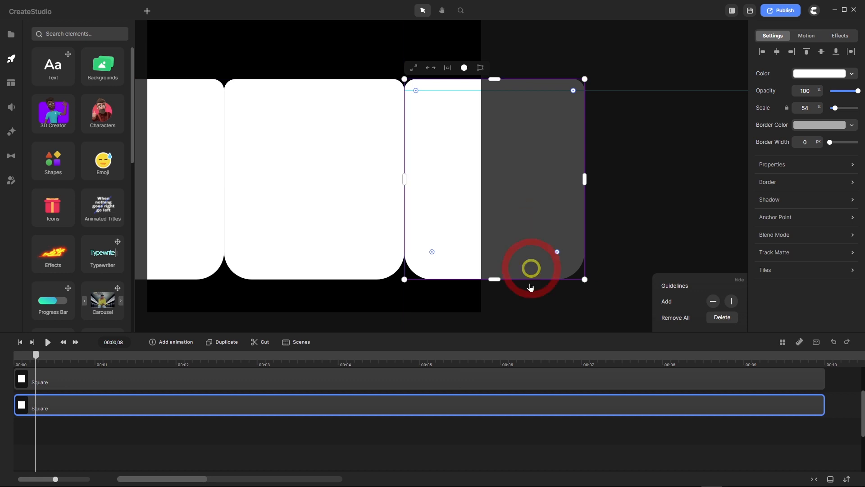
{"action": "scroll", "coordinate": [501, 213], "scroll_direction": "down", "scroll_amount": 3}
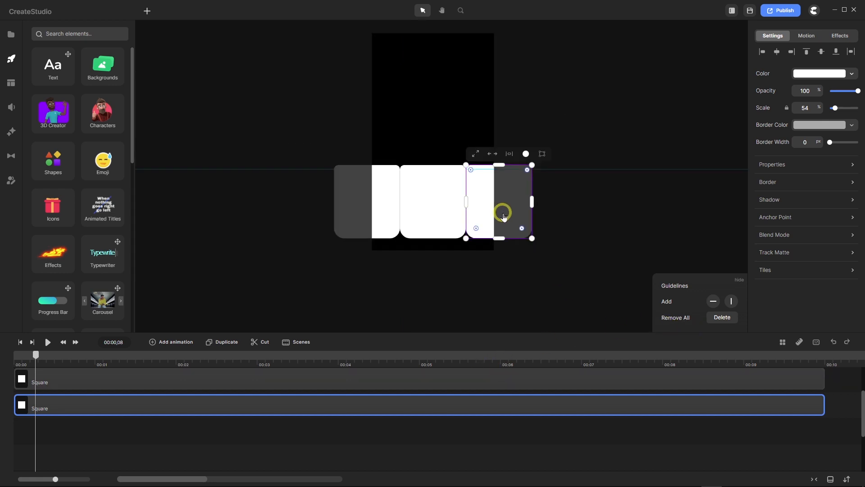
Add two vertical guidelines and place them at the horizontal centres of the left and right squares
{"action": "scroll", "coordinate": [487, 228], "scroll_direction": "up", "scroll_amount": 2}
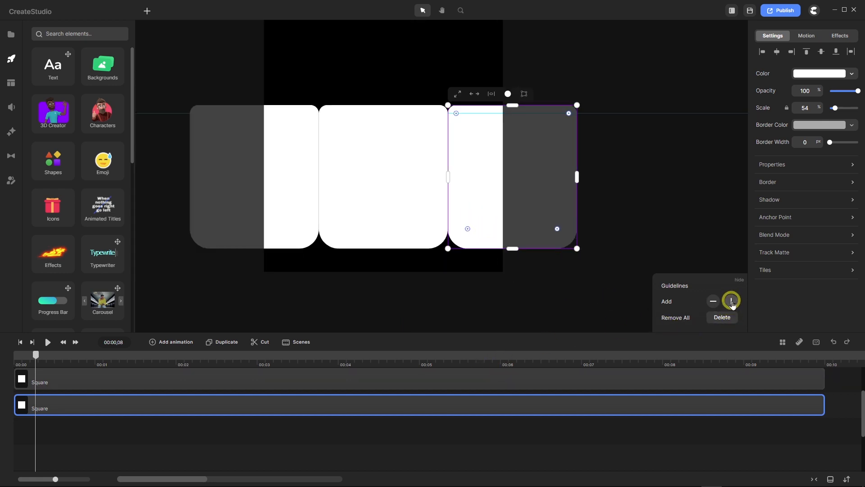
{"action": "left_click", "coordinate": [732, 303]}
{"action": "left_click", "coordinate": [731, 301]}
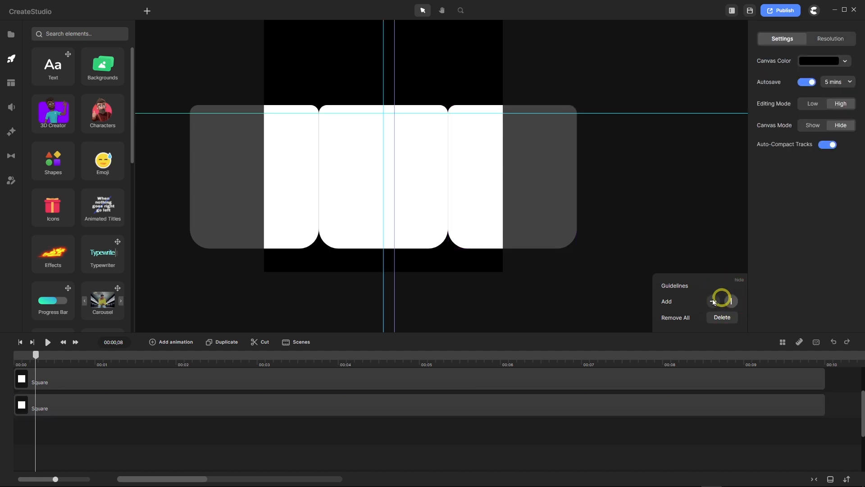
{"action": "left_click_drag", "start_coordinate": [384, 218], "coordinate": [254, 230]}
{"action": "left_click_drag", "start_coordinate": [393, 216], "coordinate": [512, 210]}
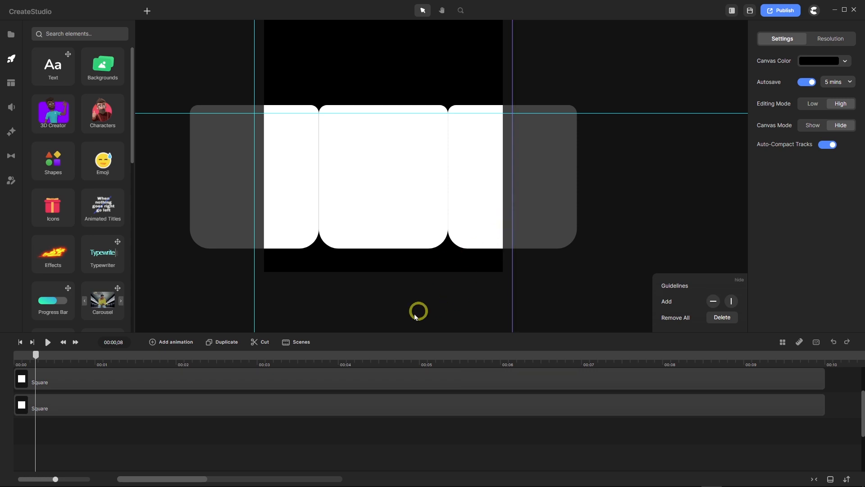
Delete the two outer square copies, keeping only the middle square and the guidelines
{"action": "scroll", "coordinate": [224, 449], "scroll_direction": "up", "scroll_amount": 1}
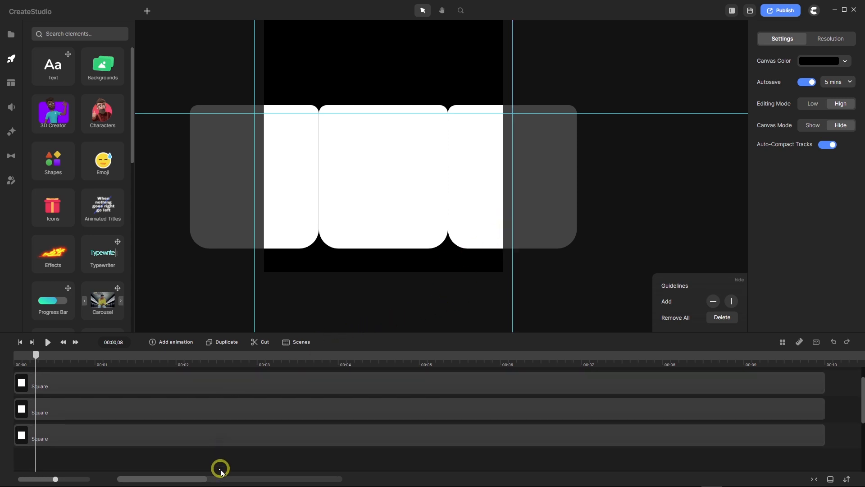
{"action": "left_click_drag", "start_coordinate": [220, 468], "coordinate": [281, 411]}
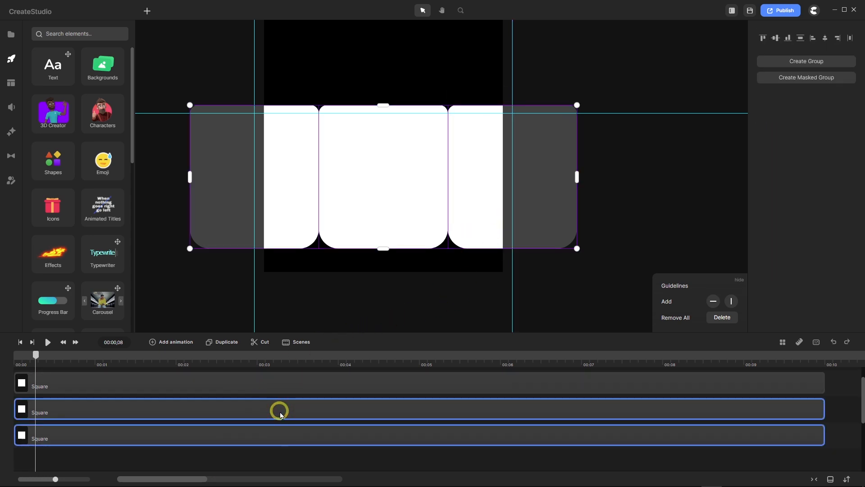
{"action": "key", "text": "Delete"}
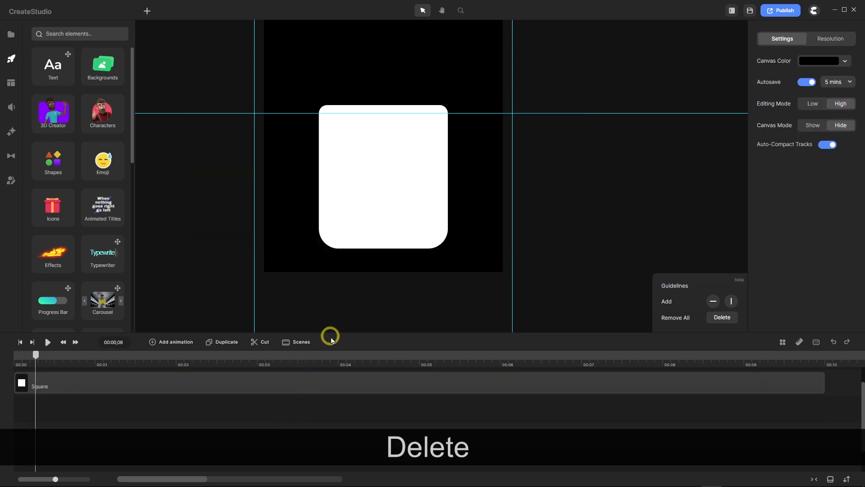
Reduce the timeline's height to give the canvas more room
{"action": "left_click_drag", "start_coordinate": [330, 333], "coordinate": [343, 365]}
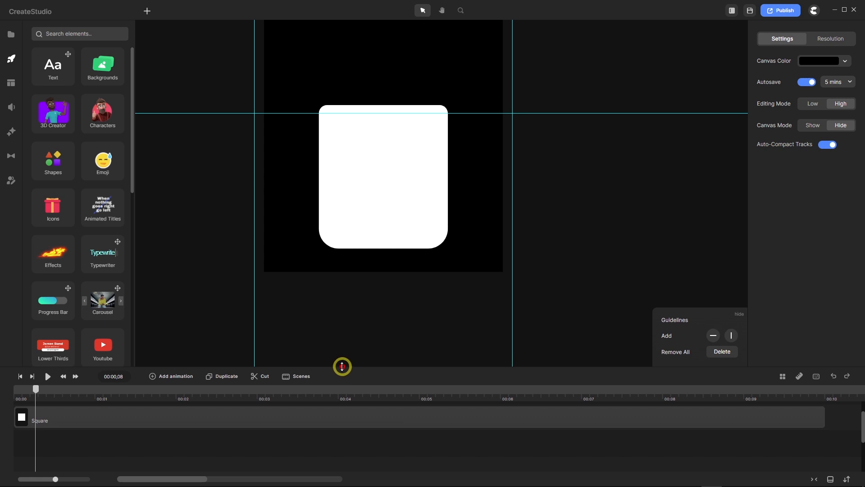
{"action": "scroll", "coordinate": [425, 306], "scroll_direction": "down", "scroll_amount": 8}
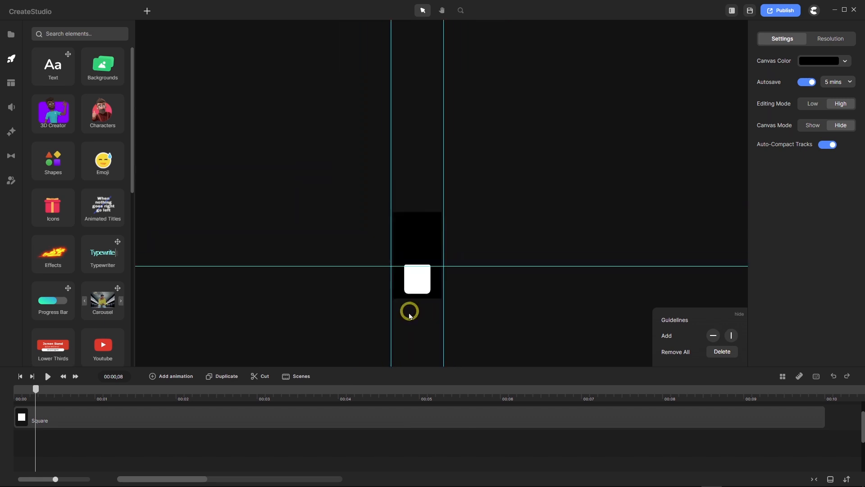
{"action": "scroll", "coordinate": [409, 315], "scroll_direction": "up", "scroll_amount": 5}
{"action": "scroll", "coordinate": [218, 264], "scroll_direction": "down", "scroll_amount": 2}
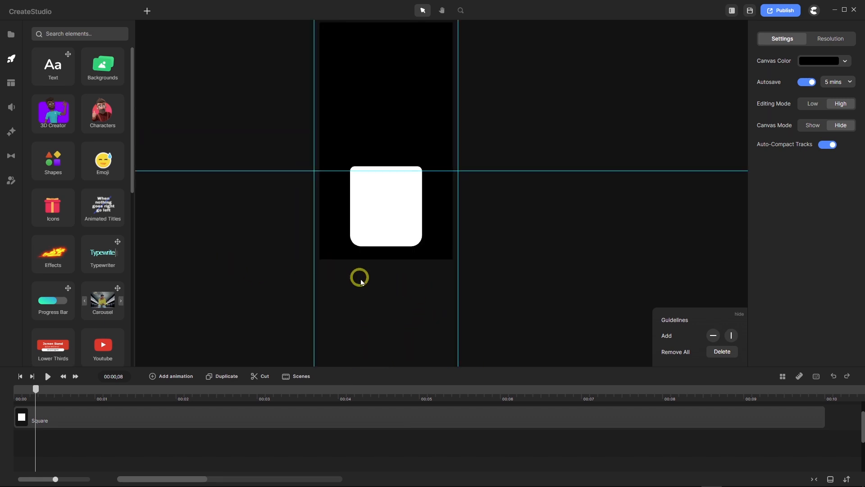
{"action": "scroll", "coordinate": [361, 282], "scroll_direction": "up", "scroll_amount": 2}
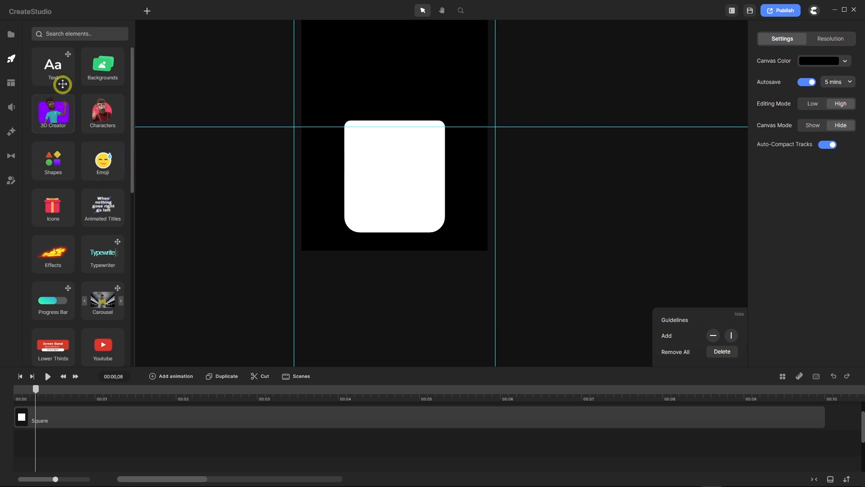
Add the CS 3 Logo image from the global media library above the Square layer and extend it to the square's duration
{"action": "left_click", "coordinate": [11, 34]}
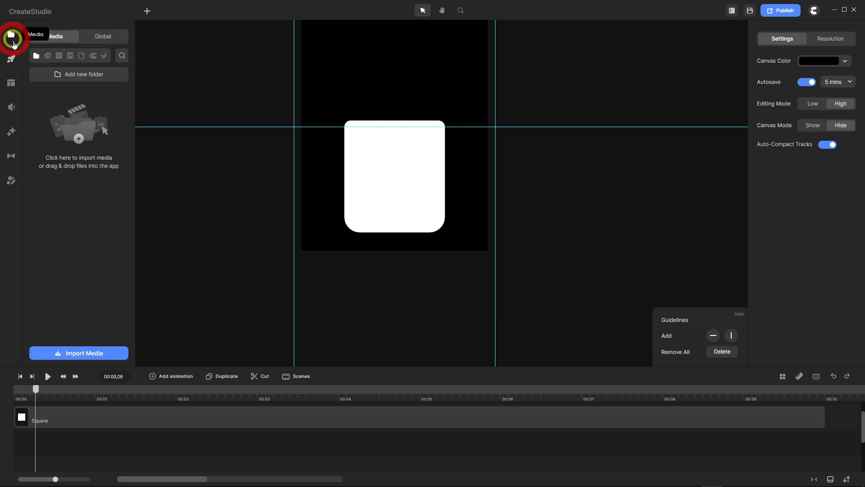
{"action": "left_click", "coordinate": [105, 37]}
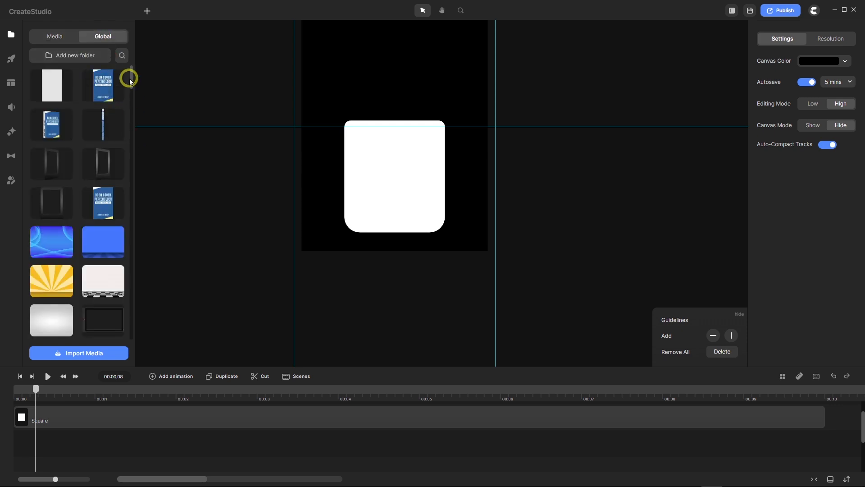
{"action": "left_click_drag", "start_coordinate": [131, 79], "coordinate": [133, 330]}
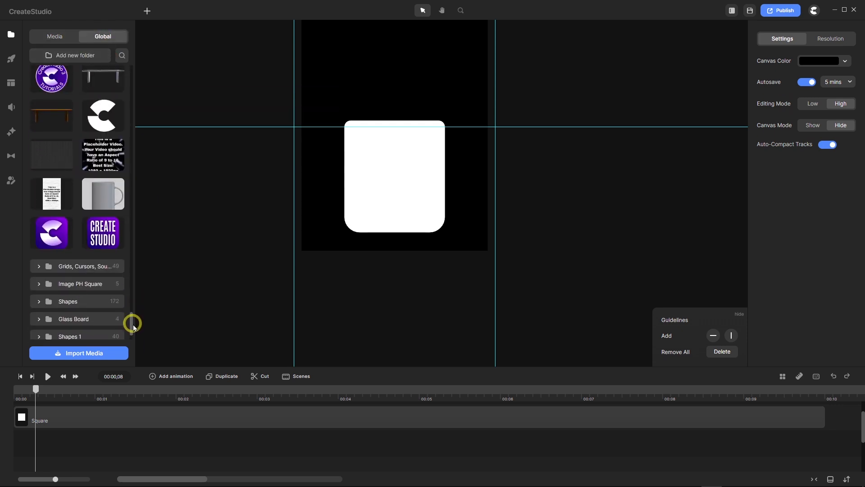
{"action": "scroll", "coordinate": [110, 440], "scroll_direction": "up", "scroll_amount": 1}
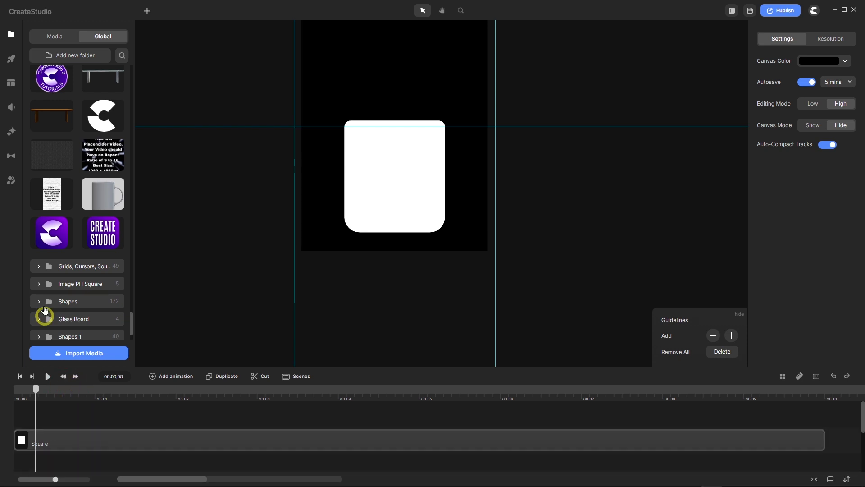
{"action": "left_click_drag", "start_coordinate": [58, 235], "coordinate": [27, 415]}
{"action": "mouse_move", "coordinate": [418, 439]}
{"action": "left_mouse_down"}
{"action": "mouse_move", "coordinate": [546, 417]}
{"action": "mouse_move", "coordinate": [821, 436]}
{"action": "left_mouse_up"}
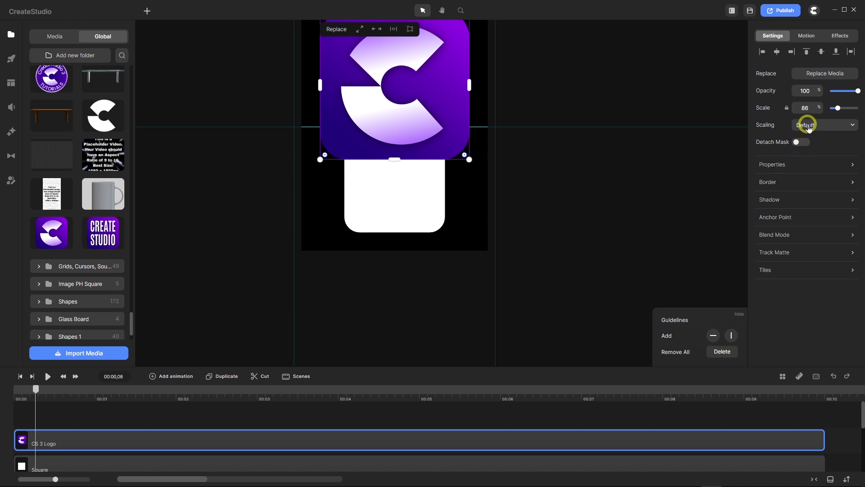
Scale the CS 3 Logo to 44% and centre it on the white square
{"action": "left_click_drag", "start_coordinate": [811, 109], "coordinate": [790, 114]}
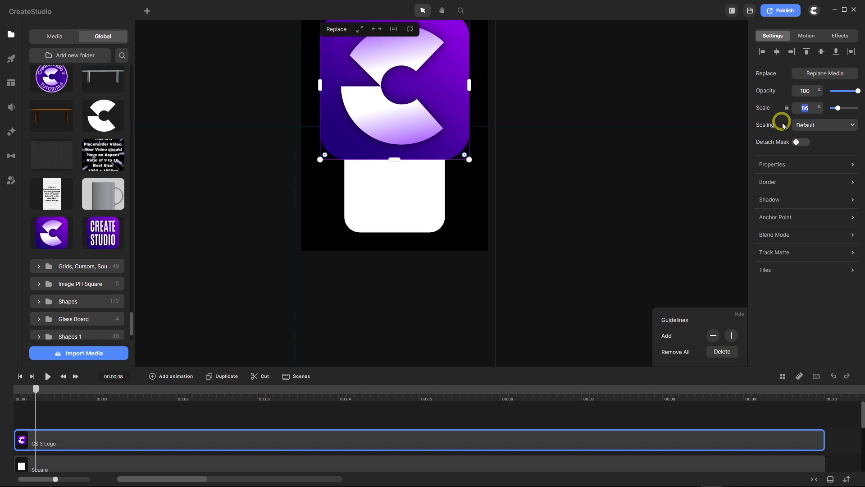
{"action": "type", "text": "44"}
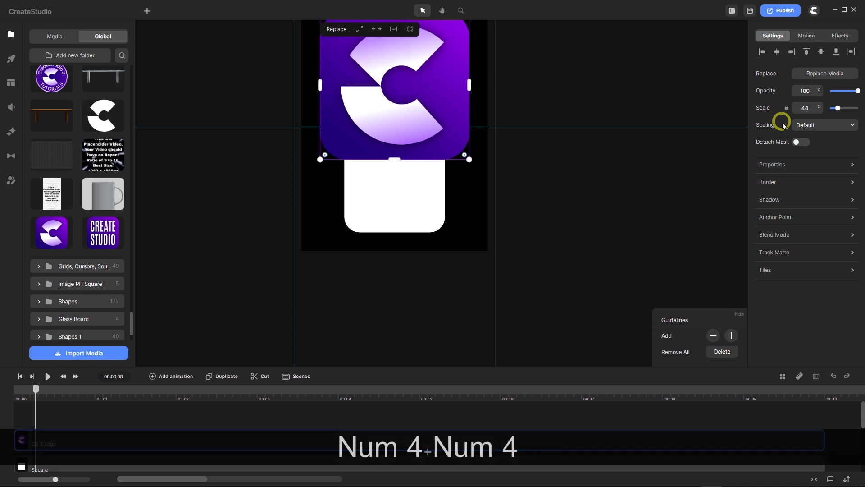
{"action": "key", "text": "Return"}
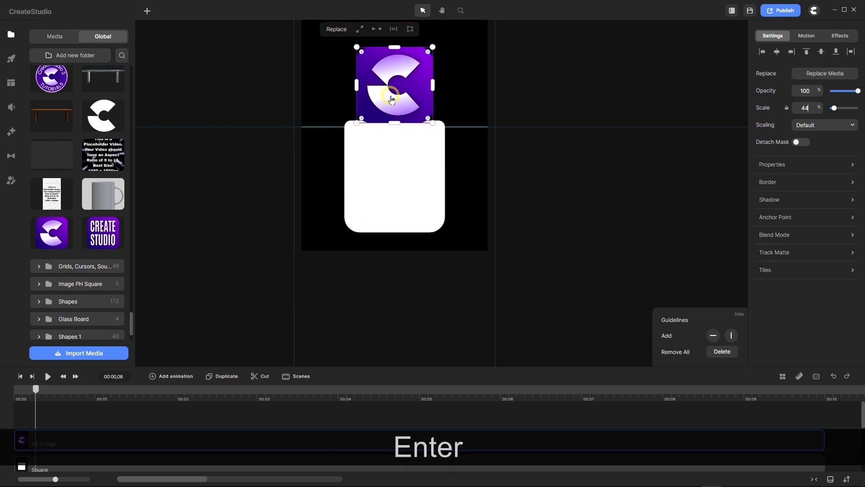
{"action": "left_click_drag", "start_coordinate": [396, 89], "coordinate": [398, 174]}
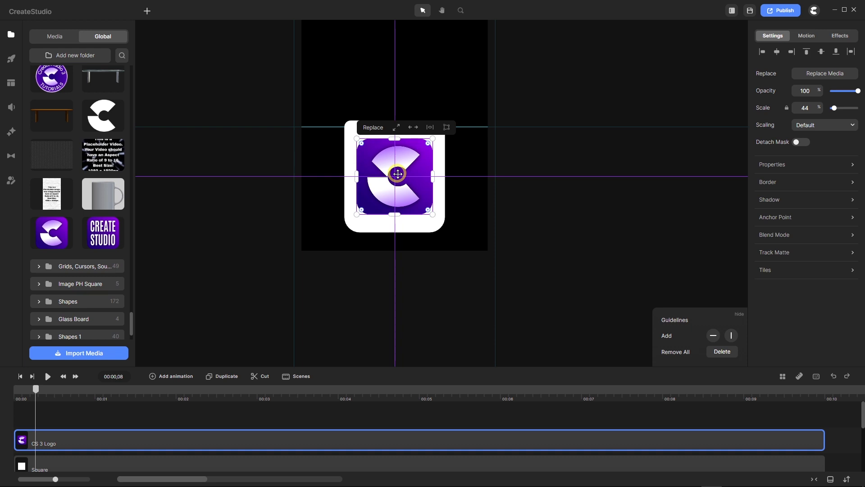
{"action": "scroll", "coordinate": [398, 173], "scroll_direction": "up", "scroll_amount": 3}
{"action": "scroll", "coordinate": [398, 174], "scroll_direction": "down", "scroll_amount": 1}
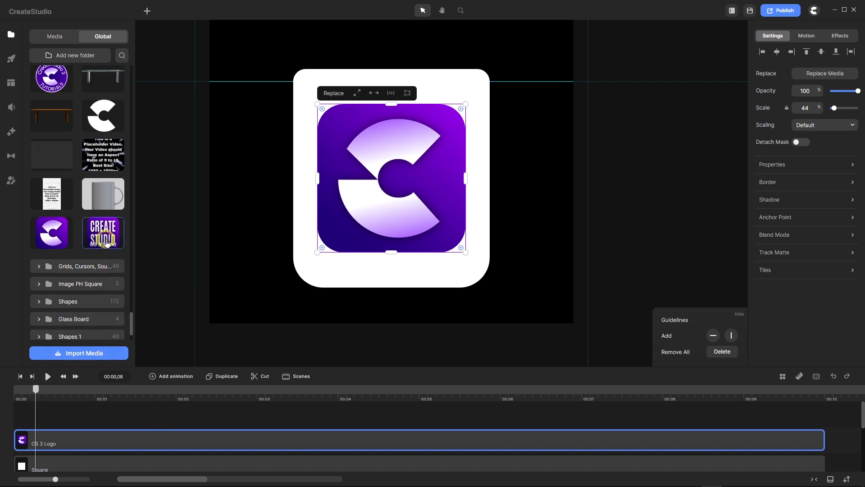
Add the CS 3 Brand image above the logo layer with the same duration and scale it to 44%
{"action": "left_click_drag", "start_coordinate": [103, 233], "coordinate": [21, 418]}
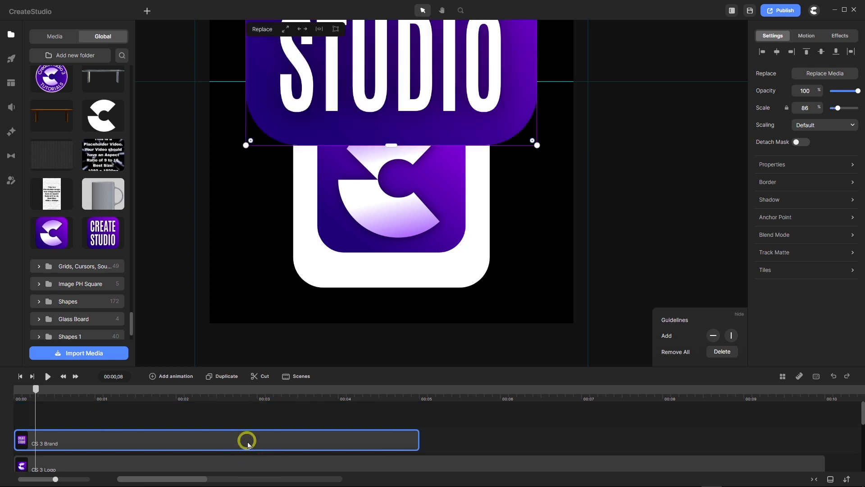
{"action": "left_click_drag", "start_coordinate": [416, 439], "coordinate": [822, 430]}
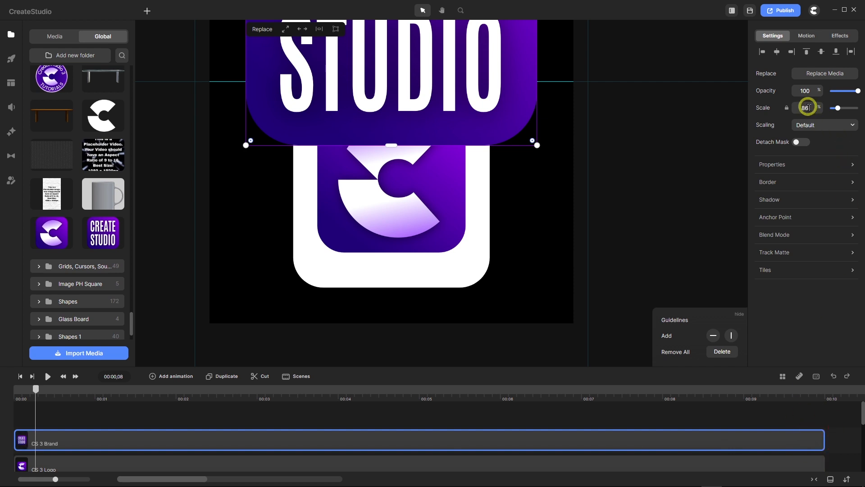
{"action": "left_click_drag", "start_coordinate": [810, 111], "coordinate": [777, 116]}
{"action": "type", "text": "44"}
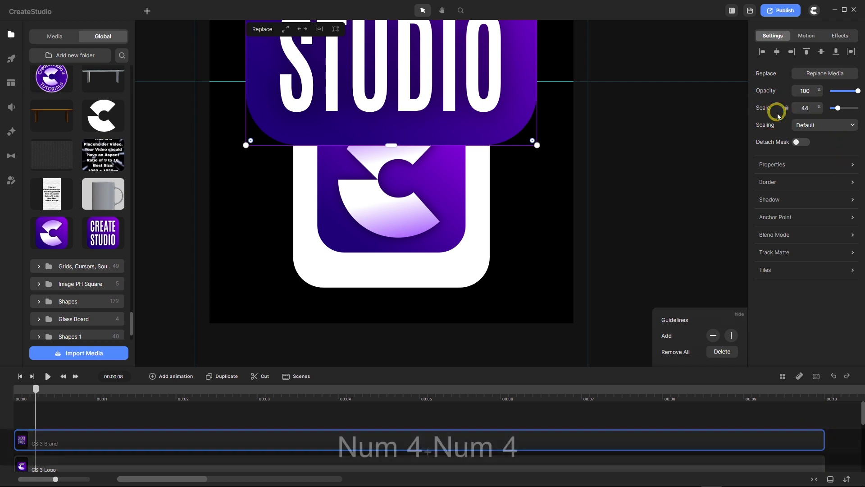
{"action": "key", "text": "Return"}
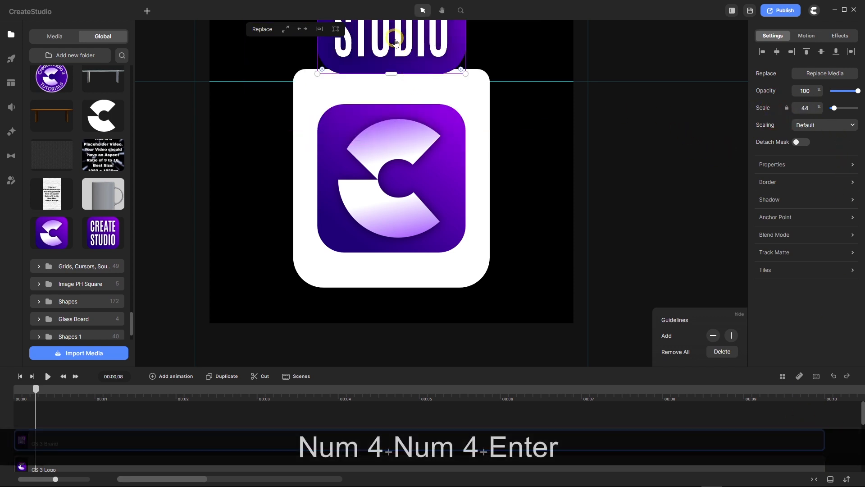
Move the CS 3 Brand image down onto the white square so that it exactly covers the logo
{"action": "left_click_drag", "start_coordinate": [395, 42], "coordinate": [393, 218]}
{"action": "left_click", "coordinate": [648, 215]}
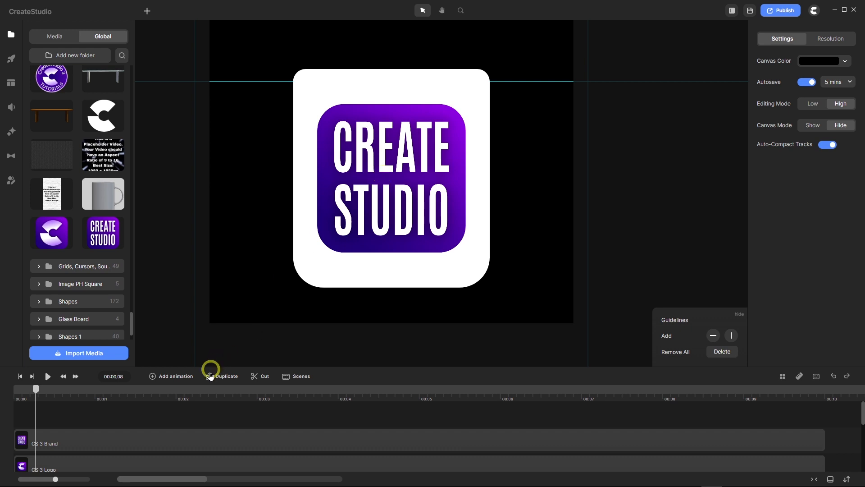
Group the CS 3 Logo layer on its own and rename the group Logo
{"action": "scroll", "coordinate": [166, 414], "scroll_direction": "down", "scroll_amount": 1}
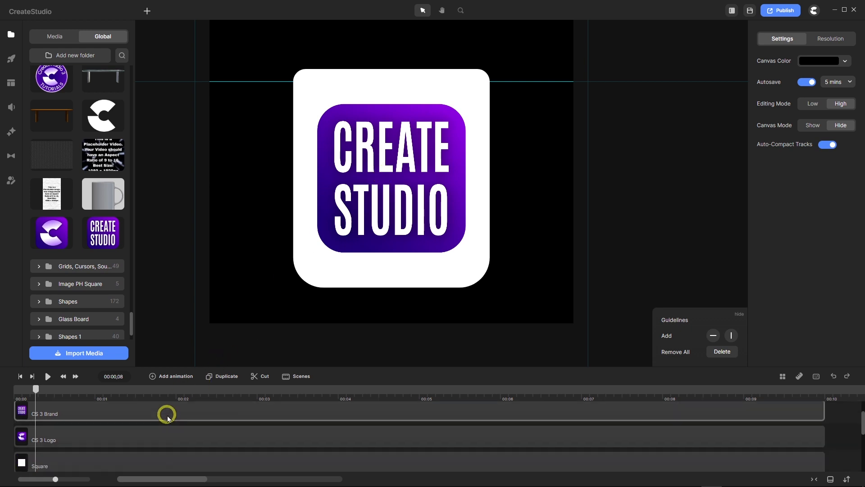
{"action": "left_click", "coordinate": [115, 442]}
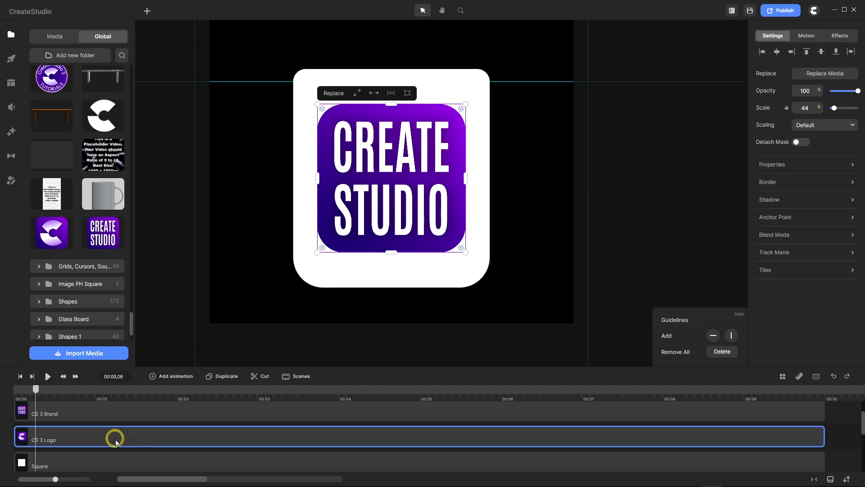
{"action": "right_click", "coordinate": [116, 442]}
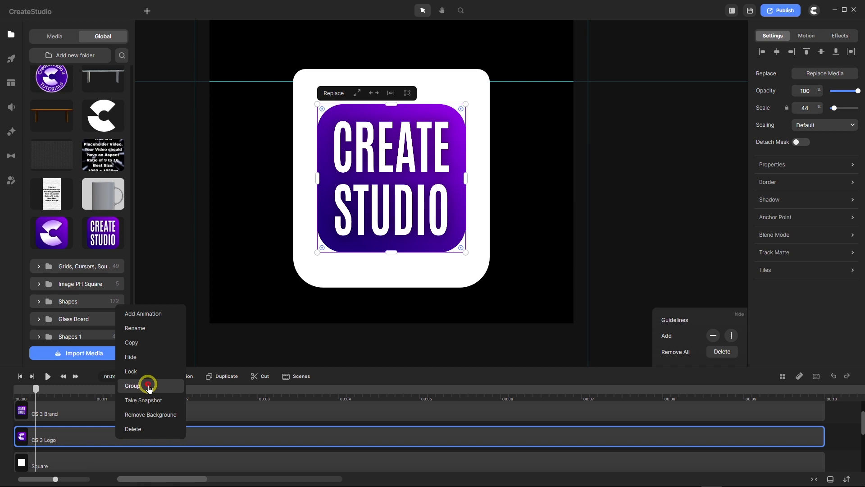
{"action": "left_click", "coordinate": [148, 386]}
{"action": "right_click", "coordinate": [54, 440]}
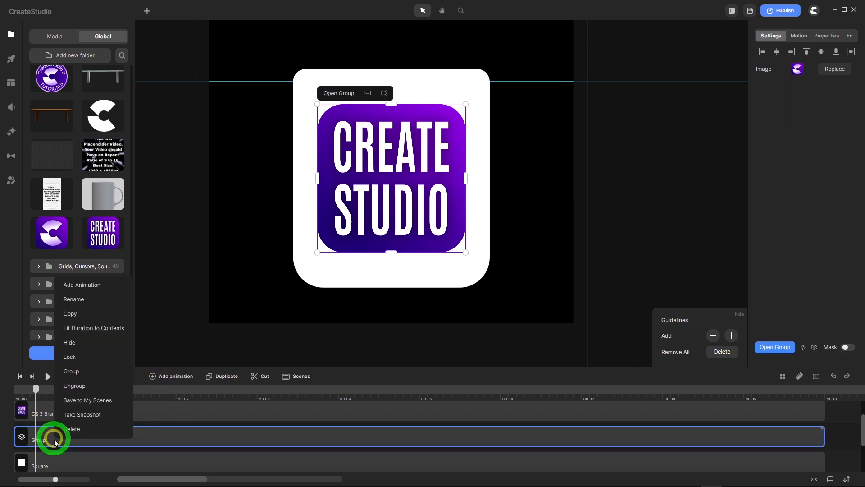
{"action": "left_click", "coordinate": [81, 300]}
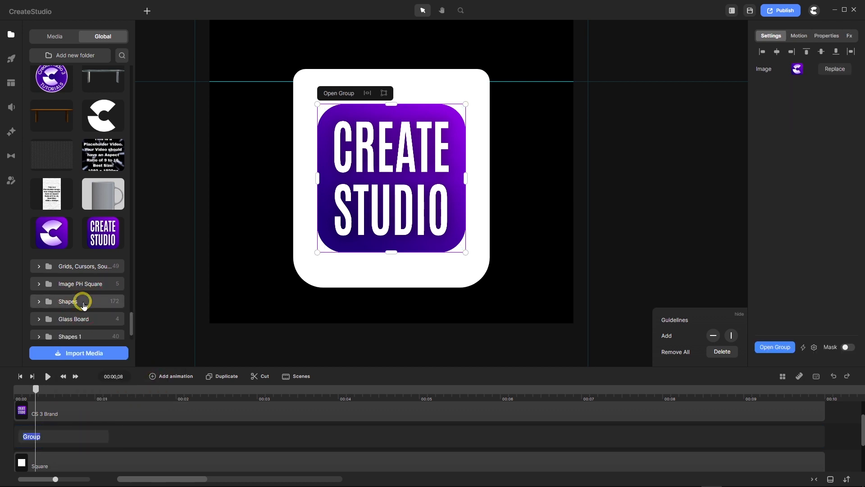
{"action": "type", "text": "Logo"}
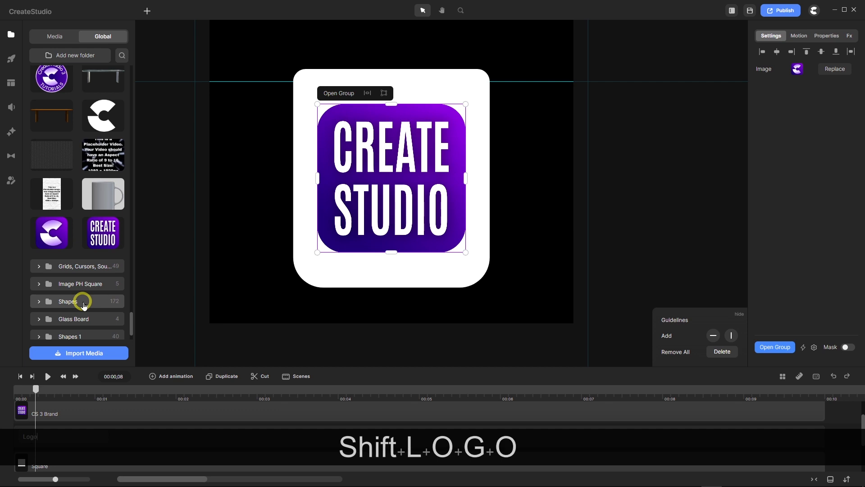
{"action": "key", "text": "Return"}
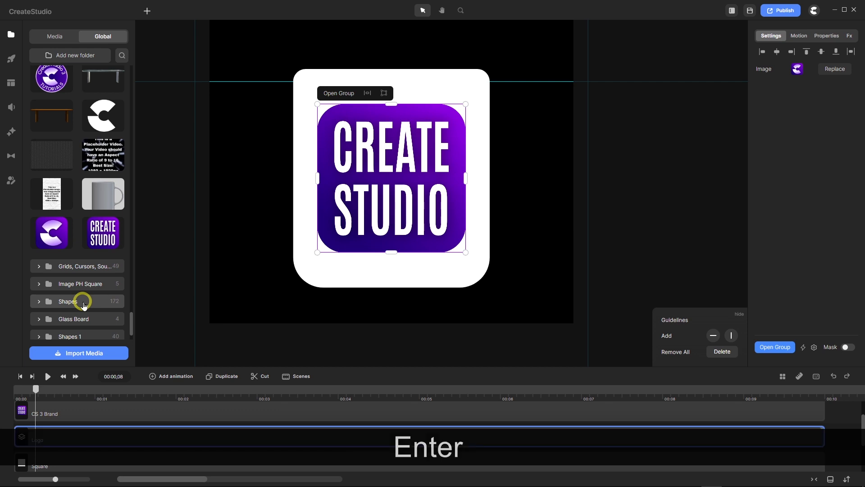
Group the CS 3 Brand layer on its own and rename the group Brand
{"action": "left_click", "coordinate": [65, 415]}
{"action": "right_click", "coordinate": [71, 436]}
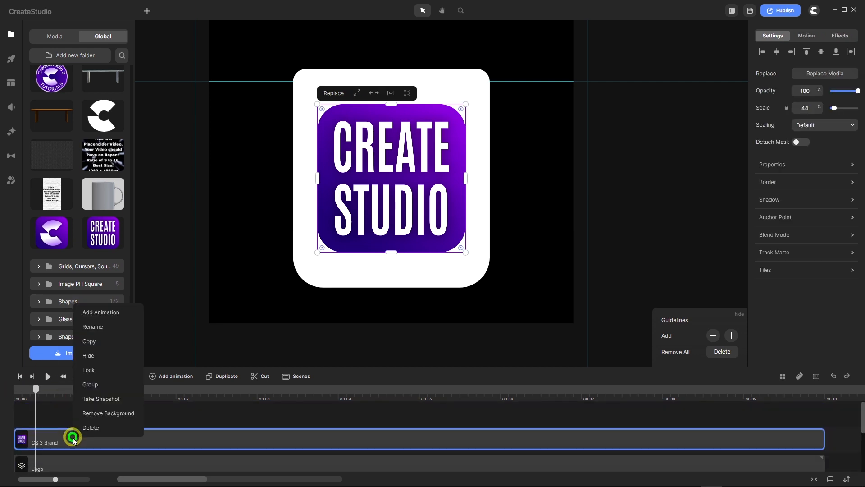
{"action": "left_click", "coordinate": [103, 388]}
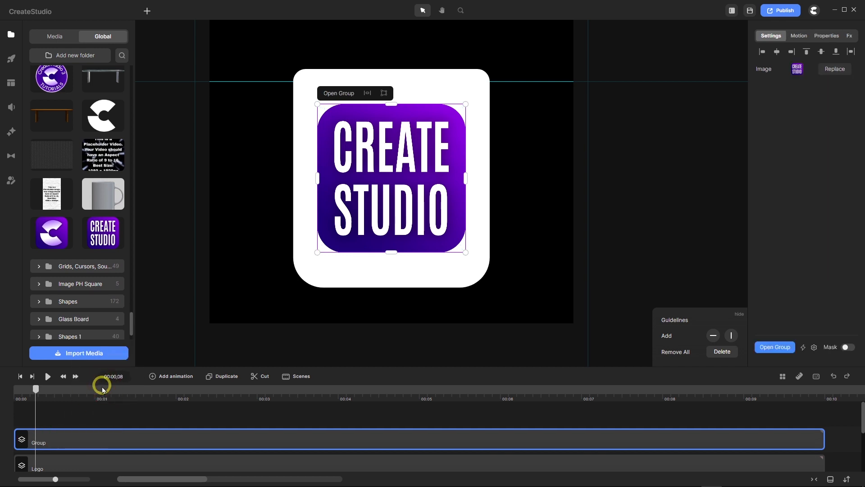
{"action": "right_click", "coordinate": [52, 440]}
{"action": "left_click", "coordinate": [75, 302]}
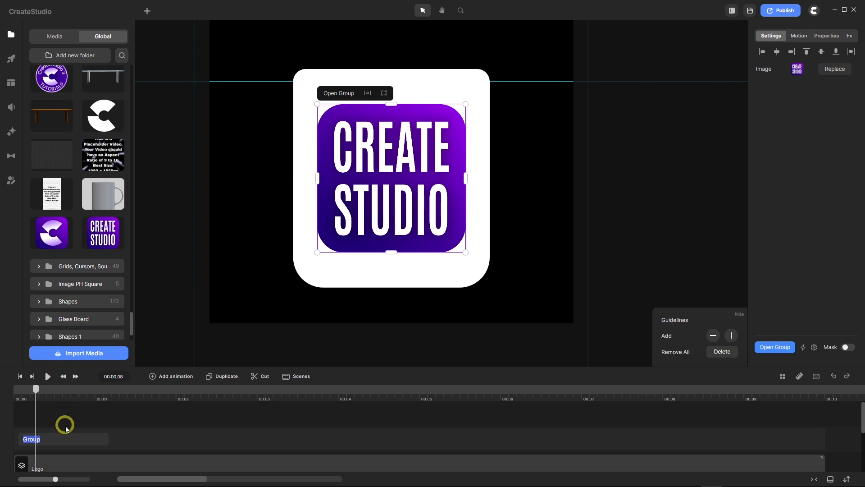
{"action": "type", "text": "Brand"}
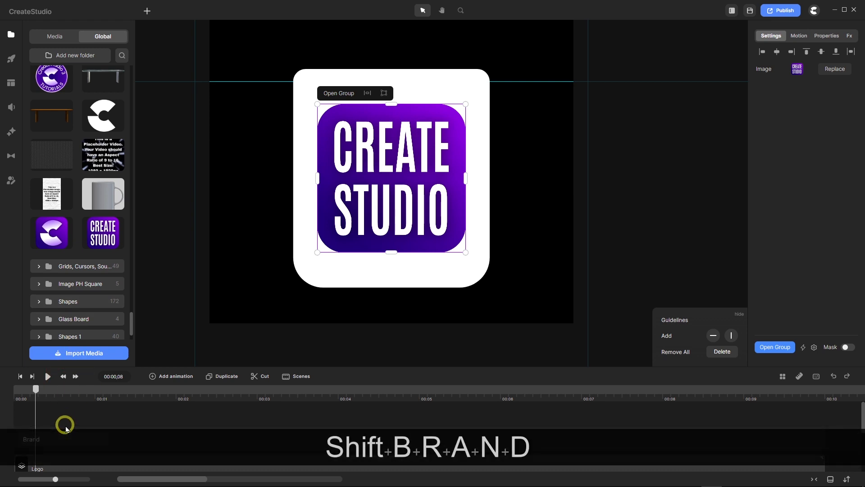
{"action": "key", "text": "Return"}
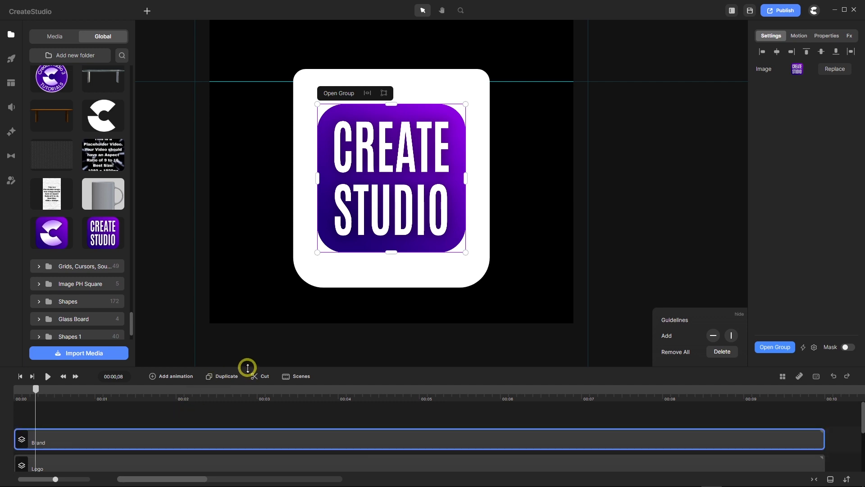
Enlarge the timeline, then unlock the proportions of the image inside the Logo group and set its Scale X to 41%
{"action": "left_click_drag", "start_coordinate": [248, 362], "coordinate": [251, 325]}
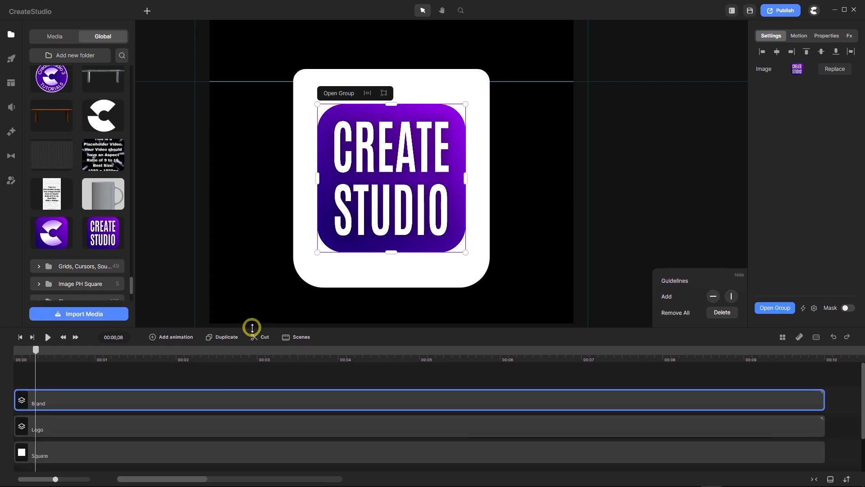
{"action": "left_click", "coordinate": [76, 432]}
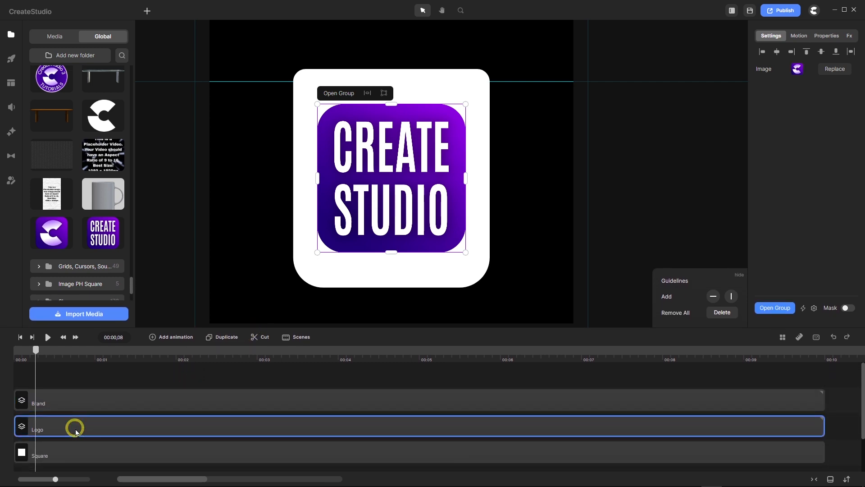
{"action": "double_click", "coordinate": [75, 431]}
{"action": "left_click", "coordinate": [79, 400]}
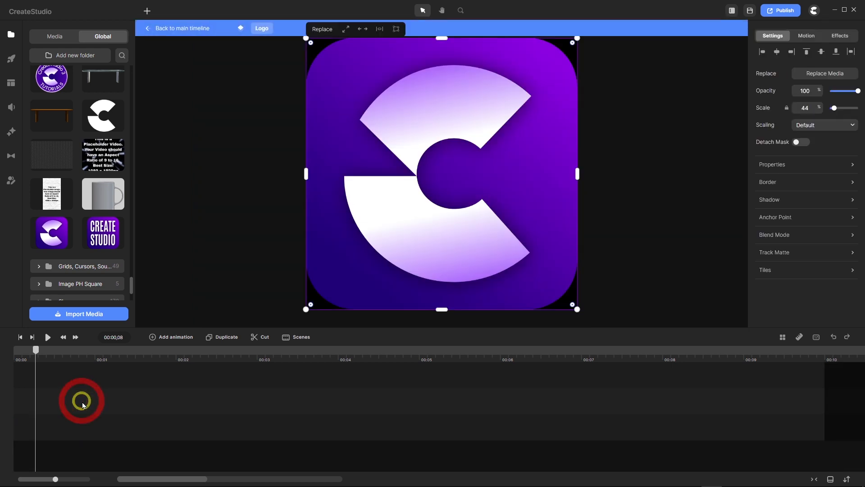
{"action": "left_click", "coordinate": [787, 108]}
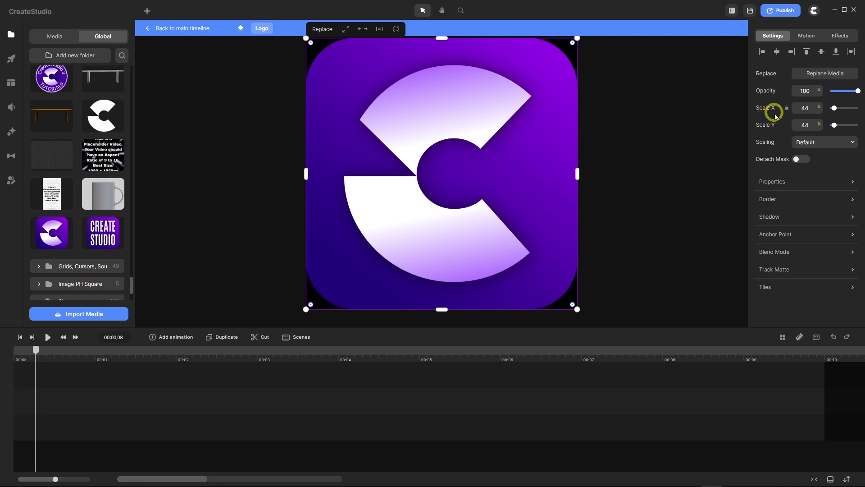
{"action": "left_click_drag", "start_coordinate": [810, 108], "coordinate": [801, 108]}
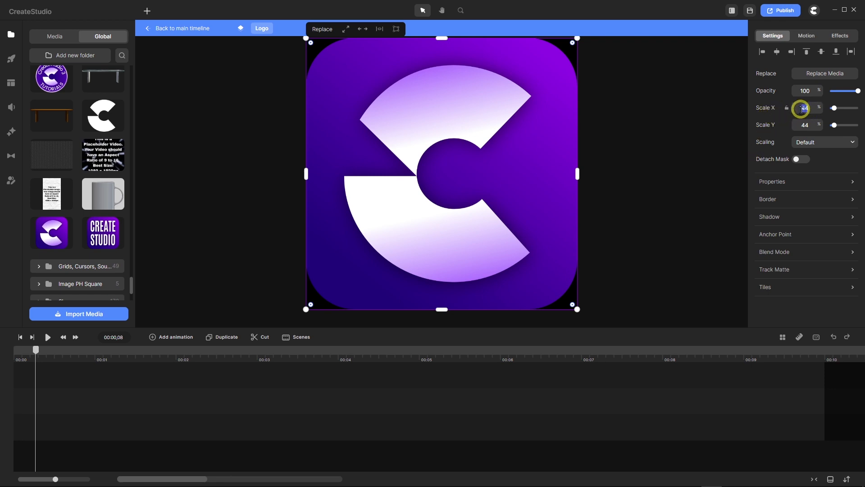
{"action": "type", "text": "41"}
{"action": "key", "text": "Return"}
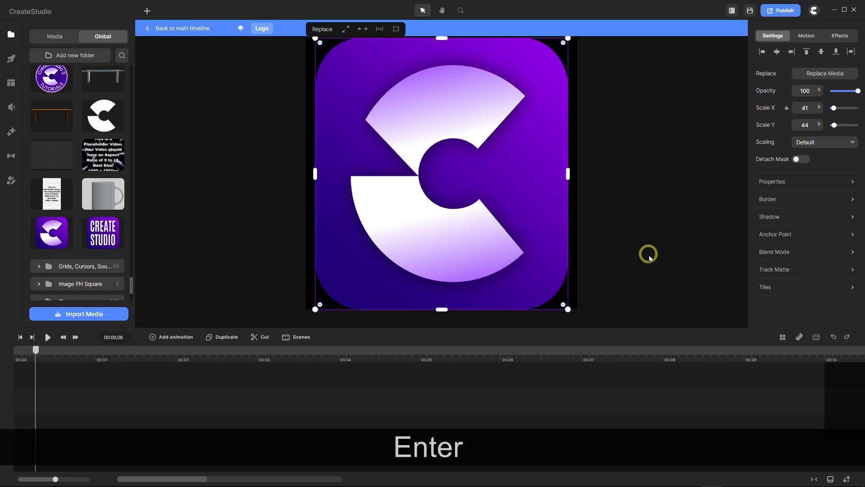
Manually narrow the Logo group's boundaries on both sides to fit the image, and return to the main timeline
{"action": "left_click", "coordinate": [335, 374]}
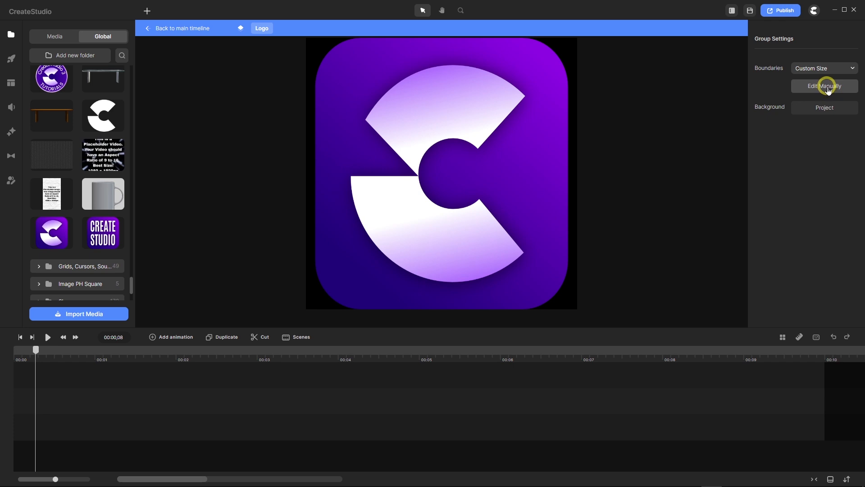
{"action": "left_click", "coordinate": [828, 89]}
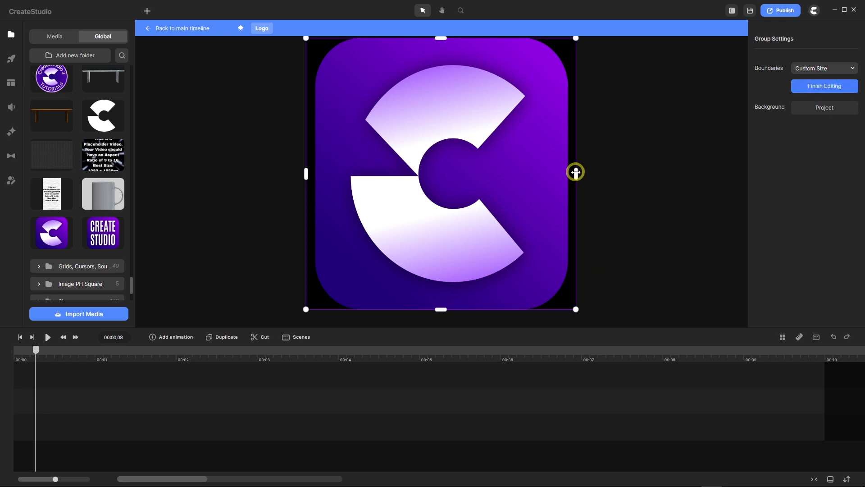
{"action": "left_click_drag", "start_coordinate": [576, 172], "coordinate": [569, 170]}
{"action": "left_click", "coordinate": [435, 213]}
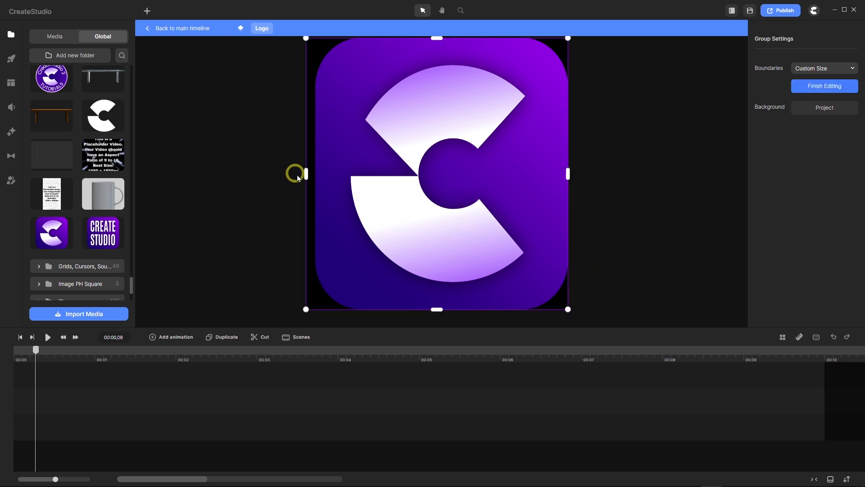
{"action": "left_click_drag", "start_coordinate": [305, 173], "coordinate": [311, 173]}
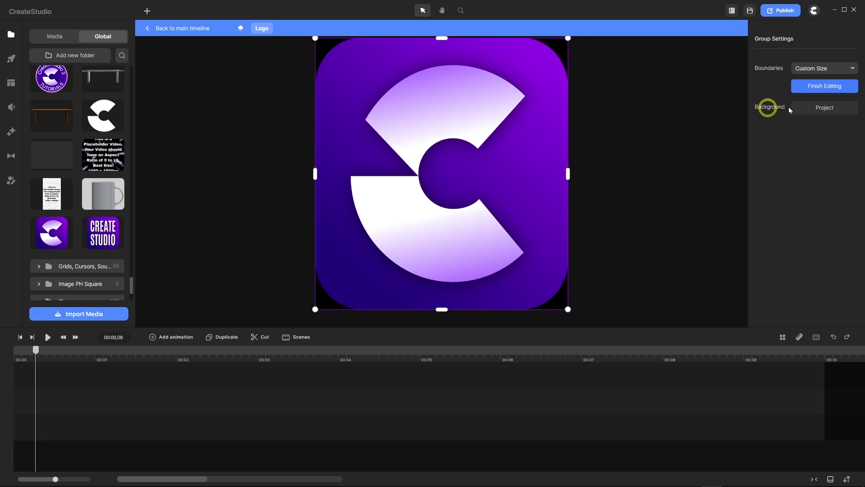
{"action": "left_click", "coordinate": [836, 88]}
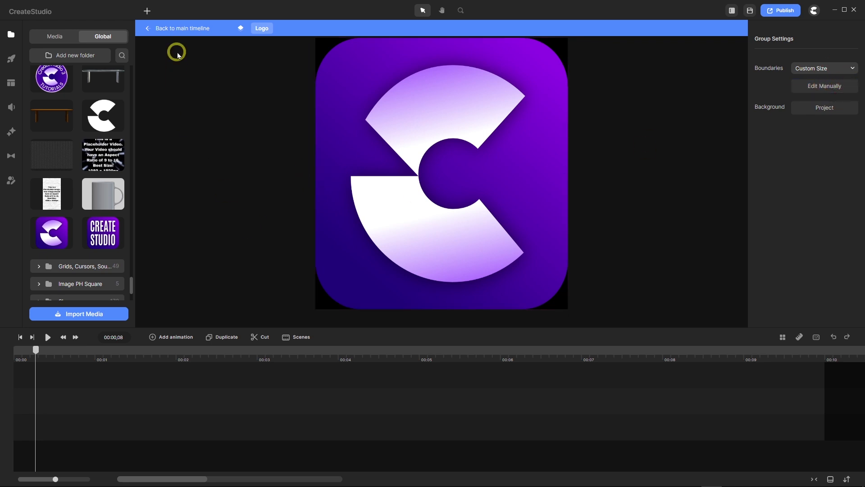
{"action": "left_click", "coordinate": [185, 32]}
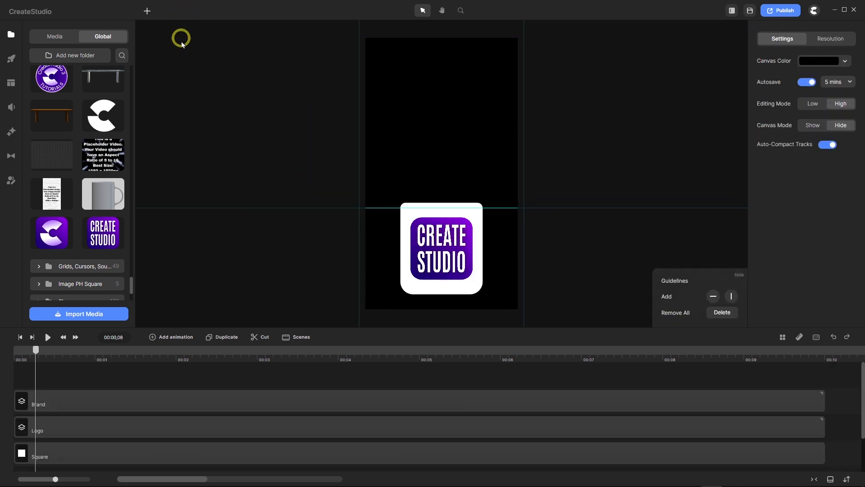
Unlock the proportions of the image inside the Brand group, set its Scale X to 41%, and return to the main timeline
{"action": "left_click", "coordinate": [119, 394]}
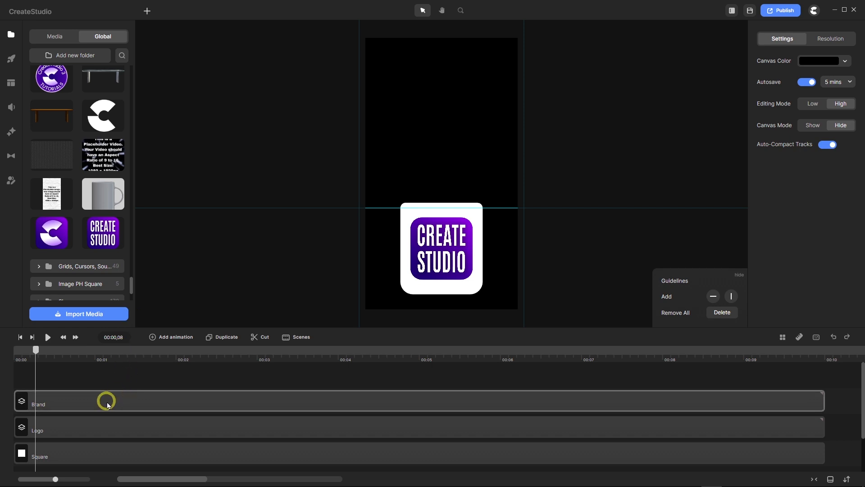
{"action": "left_click", "coordinate": [107, 406]}
{"action": "double_click", "coordinate": [107, 405]}
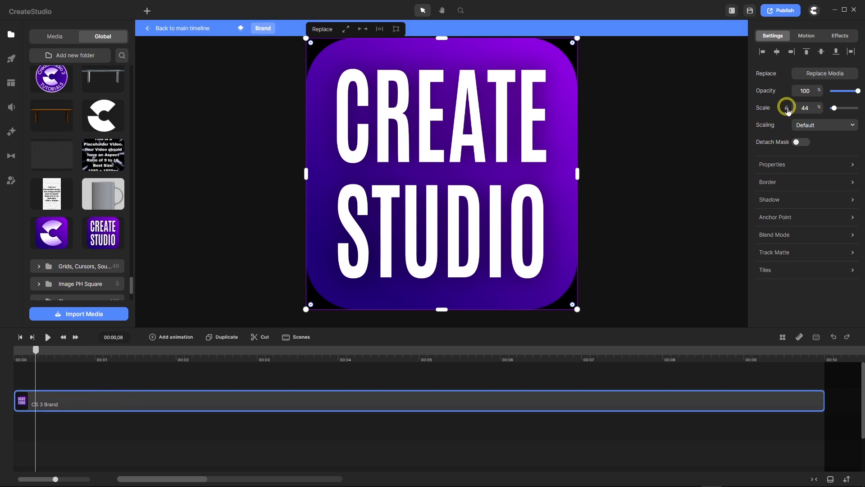
{"action": "left_click", "coordinate": [786, 108]}
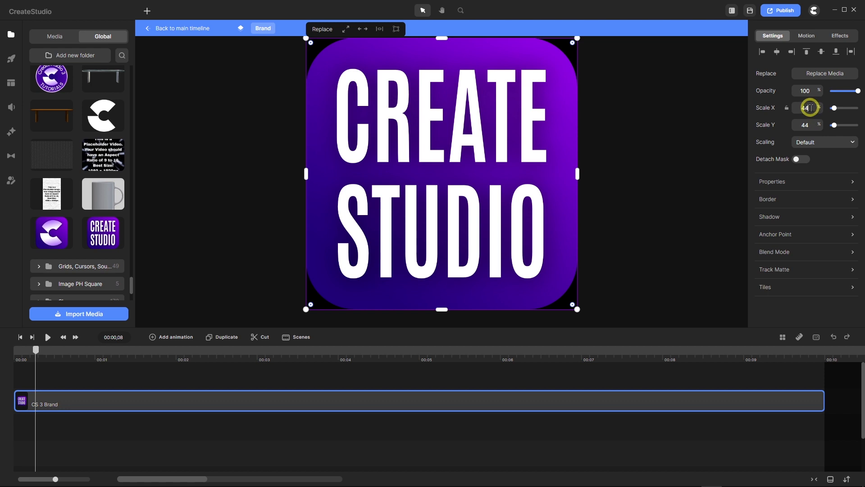
{"action": "left_click_drag", "start_coordinate": [810, 108], "coordinate": [800, 105]}
{"action": "type", "text": "41"}
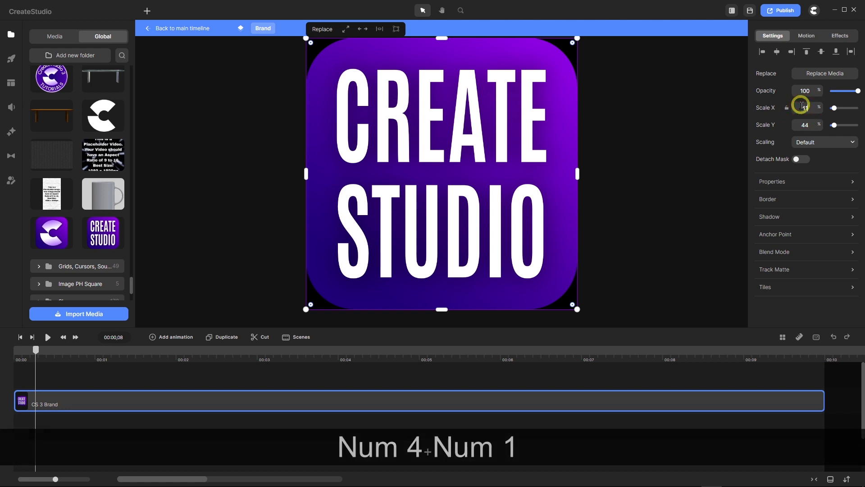
{"action": "key", "text": "Return"}
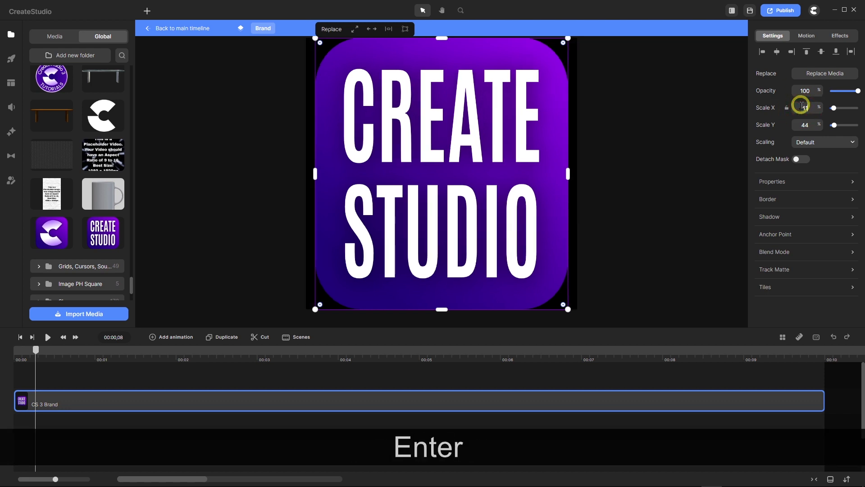
{"action": "left_click", "coordinate": [193, 30]}
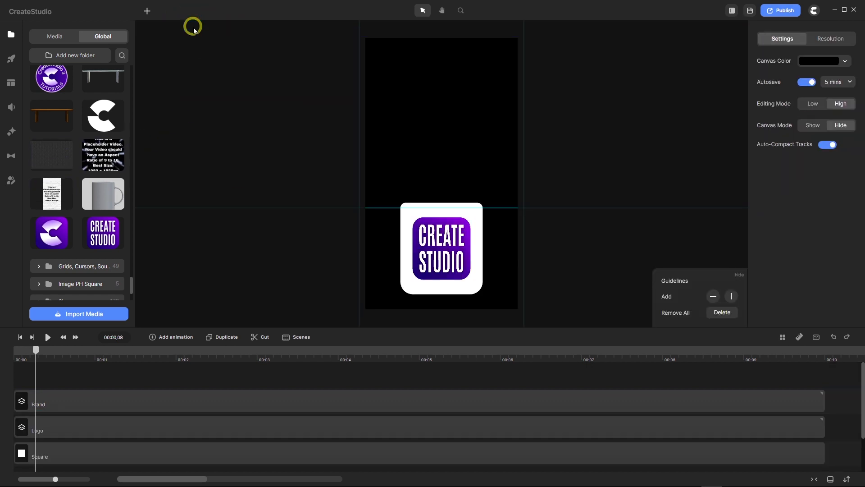
Unlock the proportions of the image inside the Logo group and set its Scale X to 40%
{"action": "left_click", "coordinate": [109, 430]}
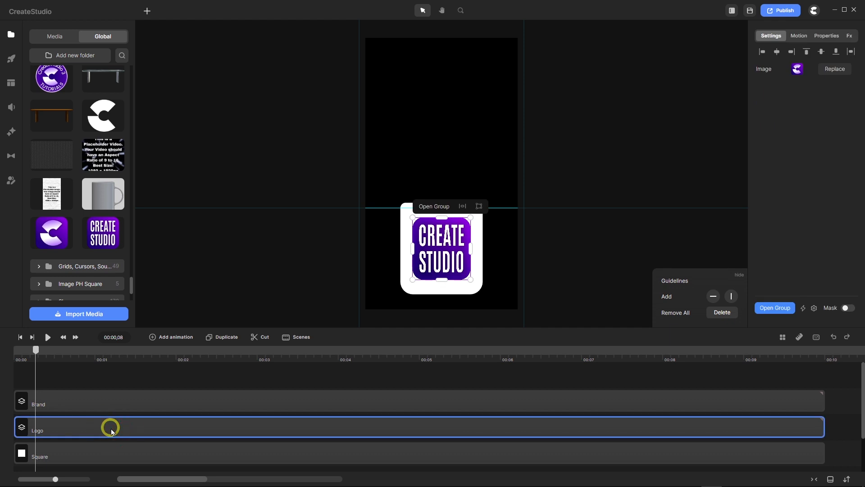
{"action": "scroll", "coordinate": [464, 280], "scroll_direction": "up", "scroll_amount": 5}
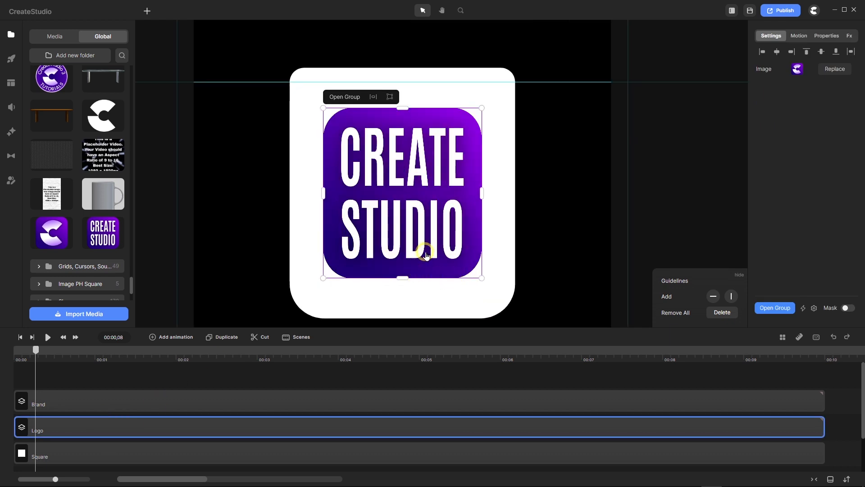
{"action": "scroll", "coordinate": [426, 251], "scroll_direction": "down", "scroll_amount": 5}
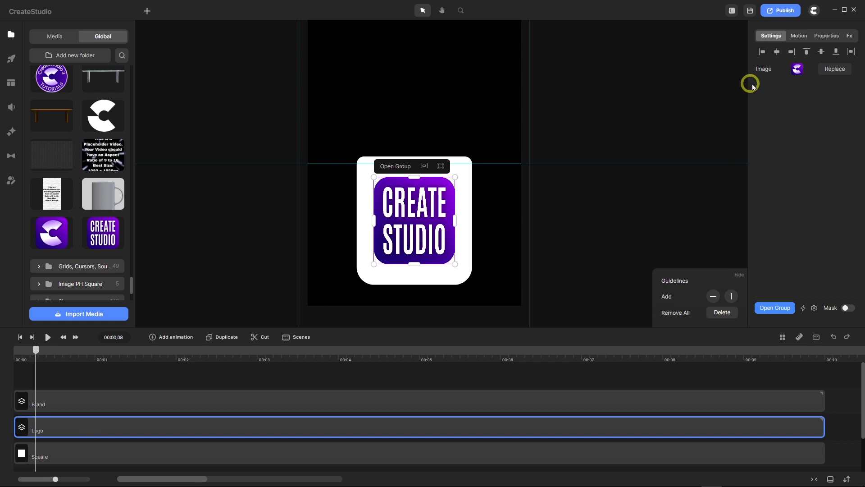
{"action": "left_click", "coordinate": [763, 70]}
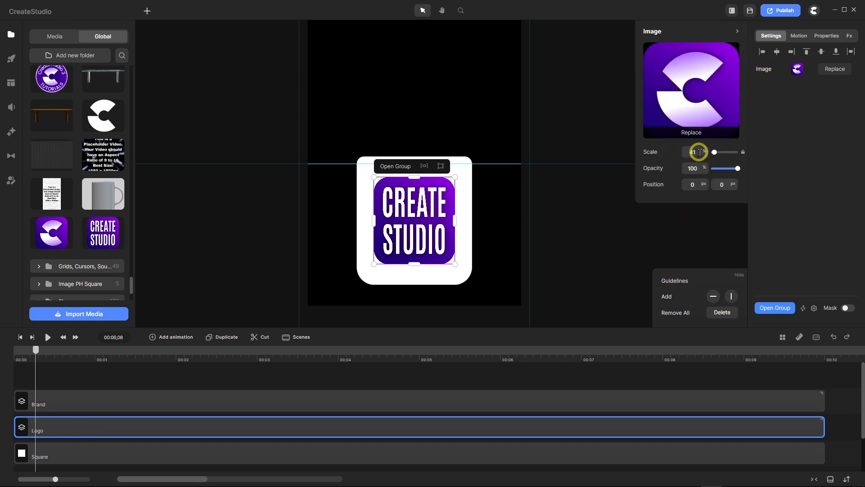
{"action": "left_click", "coordinate": [742, 152]}
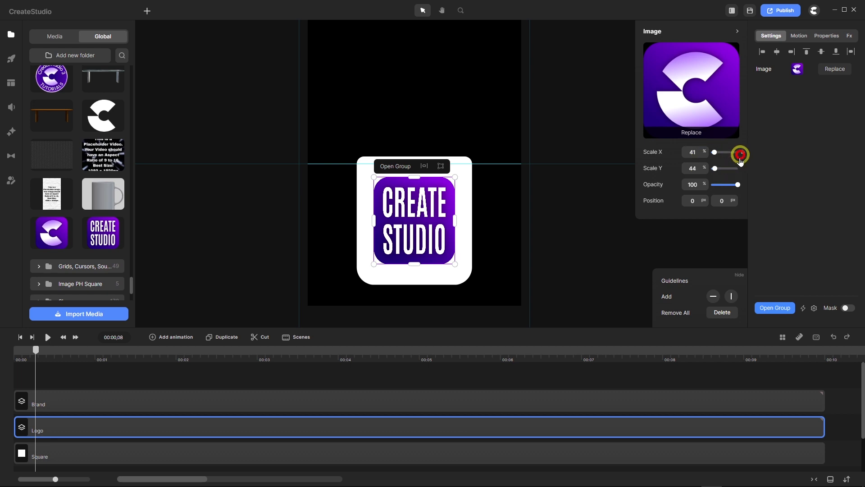
{"action": "left_click", "coordinate": [697, 153]}
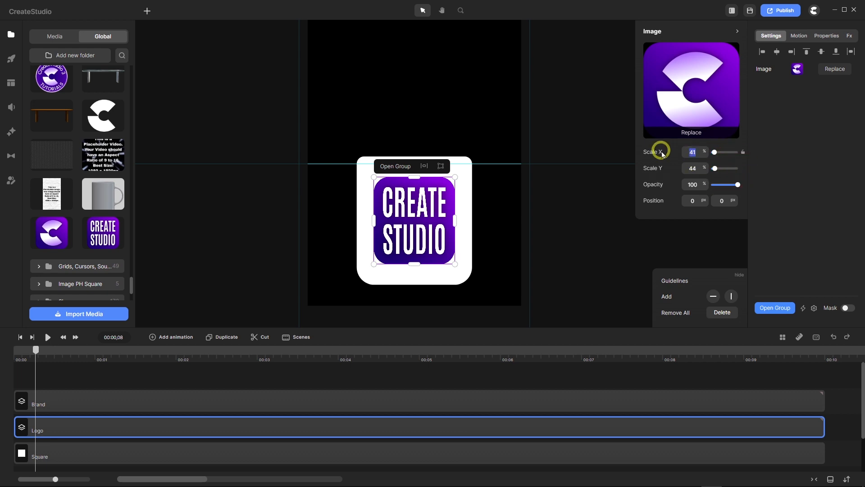
{"action": "type", "text": "40"}
{"action": "key", "text": "Return"}
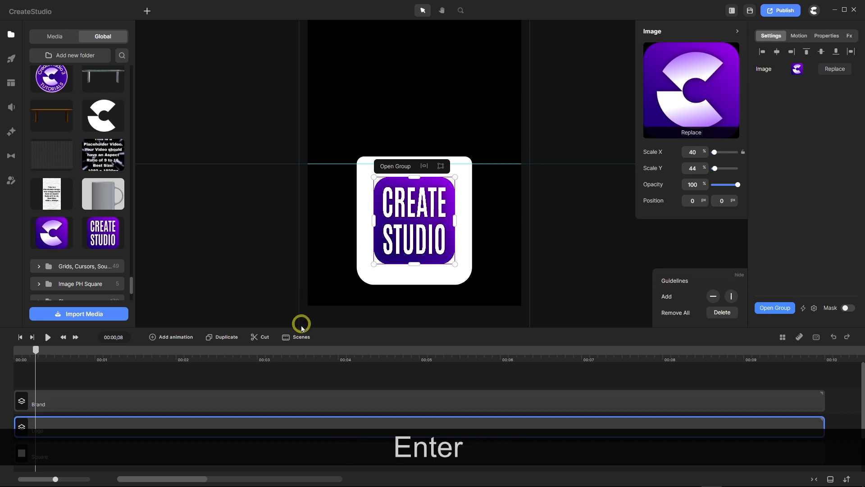
Set the Scale X of the image inside the Brand group to 40%
{"action": "left_click", "coordinate": [221, 400]}
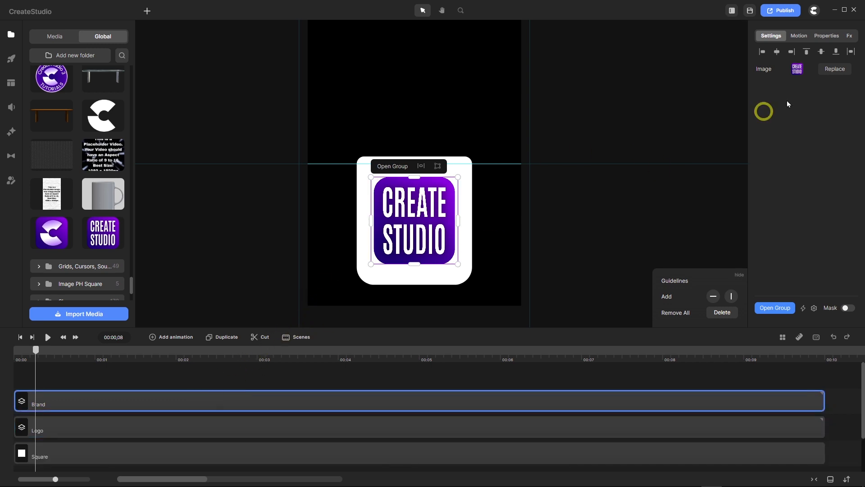
{"action": "left_click", "coordinate": [767, 72]}
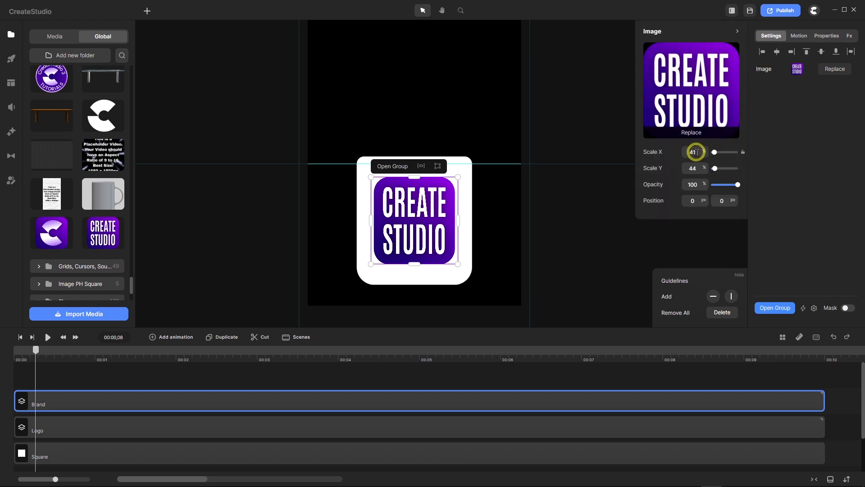
{"action": "left_click_drag", "start_coordinate": [696, 152], "coordinate": [675, 156]}
{"action": "type", "text": "40"}
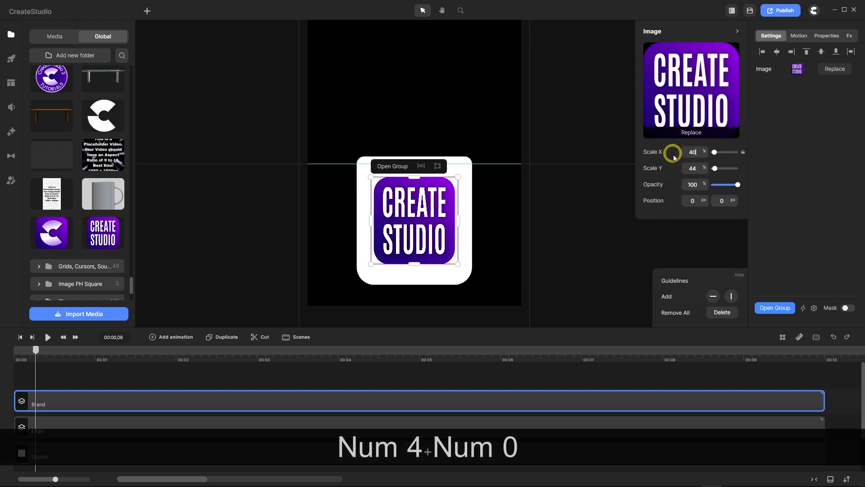
{"action": "key", "text": "Return"}
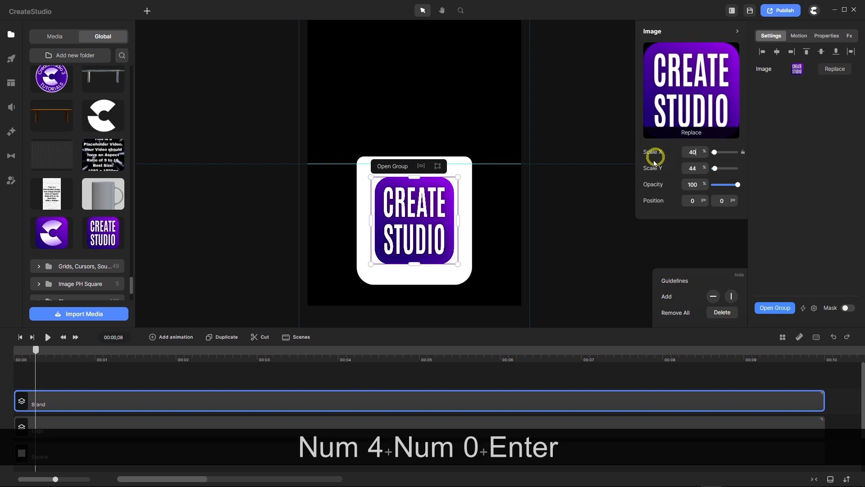
{"action": "left_click", "coordinate": [277, 382]}
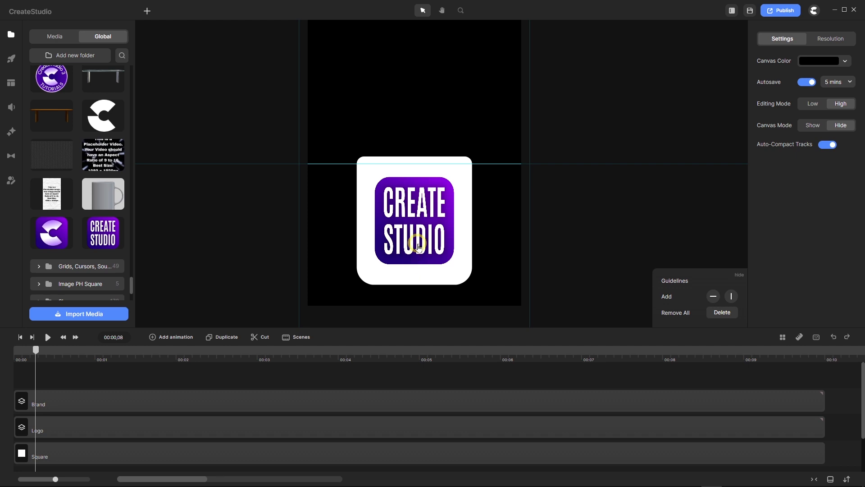
{"action": "scroll", "coordinate": [417, 239], "scroll_direction": "up", "scroll_amount": 3}
{"action": "scroll", "coordinate": [433, 197], "scroll_direction": "down", "scroll_amount": 2}
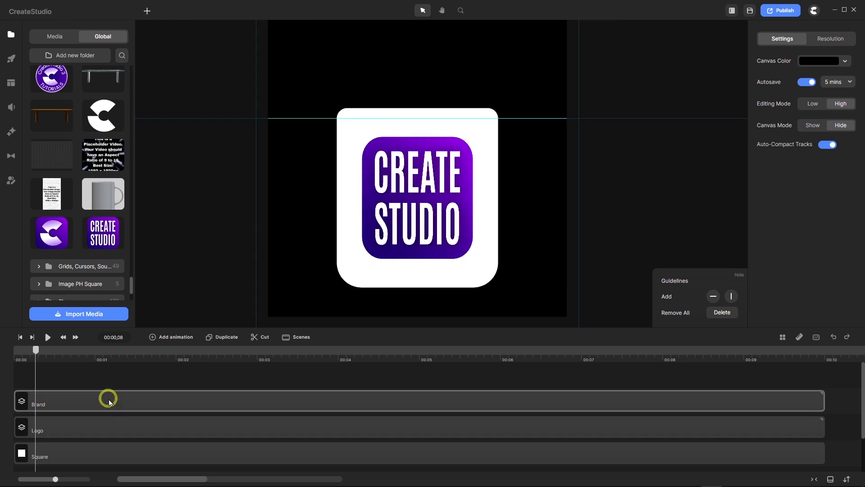
Place the playhead at 00:01,00 and shift the Brand layer to start just after 00:02, exposing the Logo beneath it
{"action": "left_click_drag", "start_coordinate": [85, 404], "coordinate": [67, 407]}
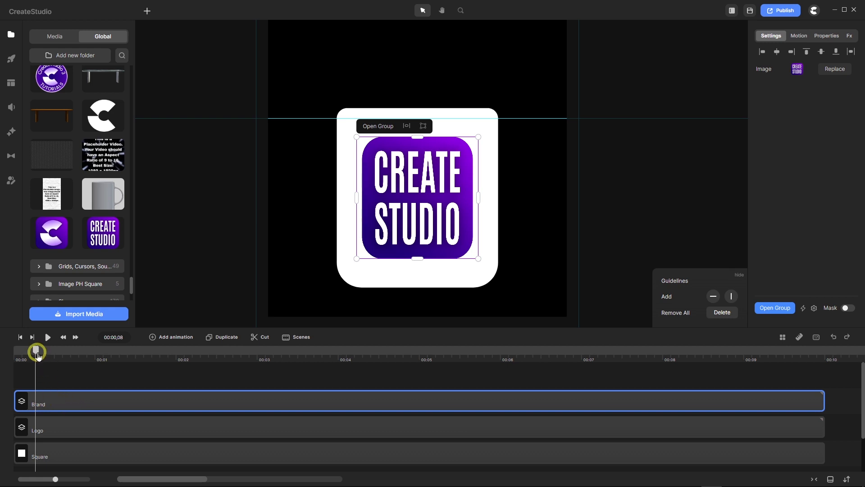
{"action": "left_click_drag", "start_coordinate": [38, 353], "coordinate": [96, 356]}
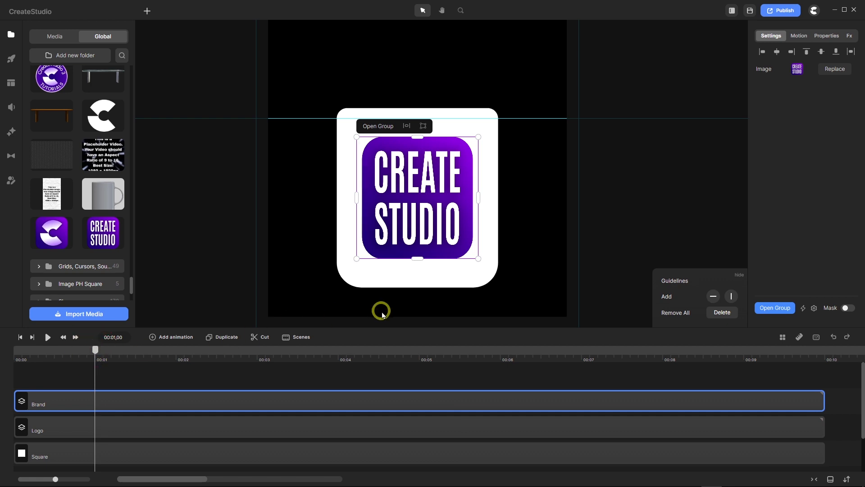
{"action": "left_click_drag", "start_coordinate": [148, 401], "coordinate": [329, 404]}
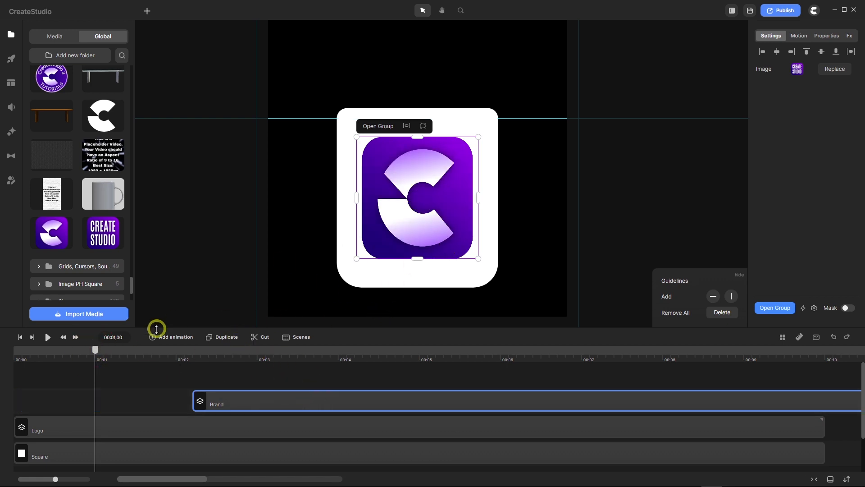
{"action": "mouse_move", "coordinate": [97, 359]}
{"action": "left_mouse_down"}
{"action": "mouse_move", "coordinate": [164, 350]}
{"action": "mouse_move", "coordinate": [52, 351]}
{"action": "mouse_move", "coordinate": [228, 350]}
{"action": "mouse_move", "coordinate": [50, 352]}
{"action": "mouse_move", "coordinate": [97, 371]}
{"action": "left_mouse_up"}
{"action": "left_click", "coordinate": [94, 386]}
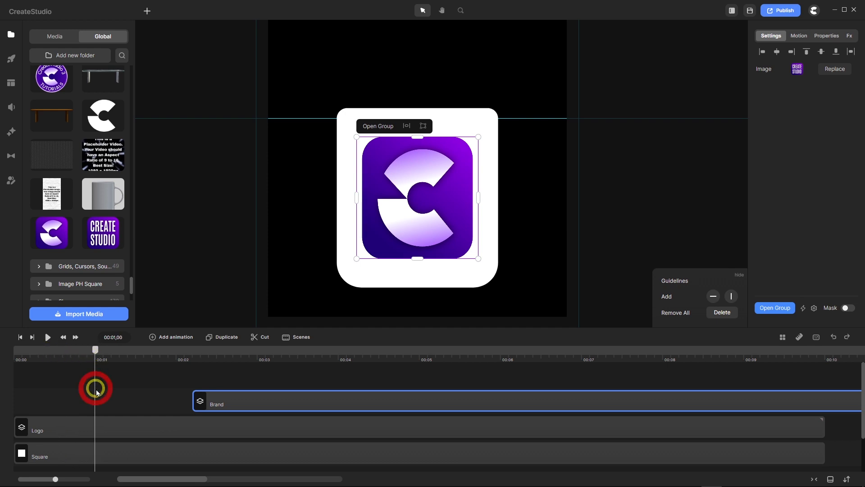
Add a Position and Scale animation to the Logo group at 00:01,00 with Linear easing
{"action": "left_click", "coordinate": [103, 428]}
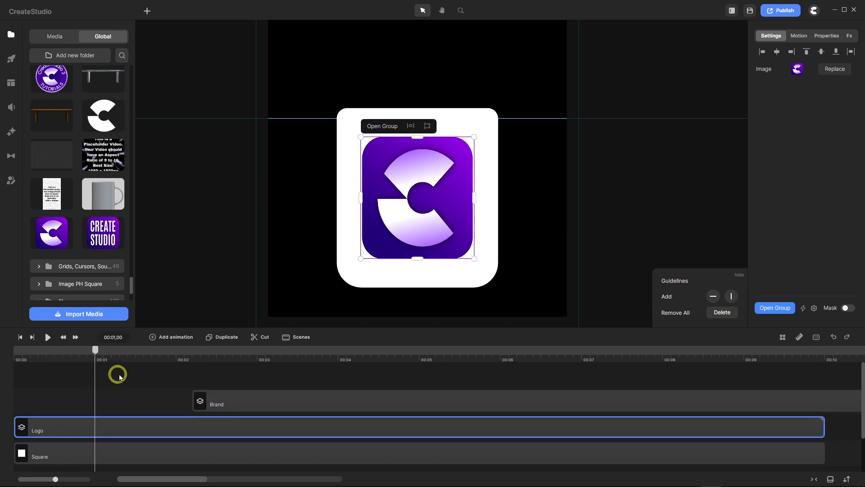
{"action": "left_click", "coordinate": [152, 338]}
{"action": "left_click", "coordinate": [179, 217]}
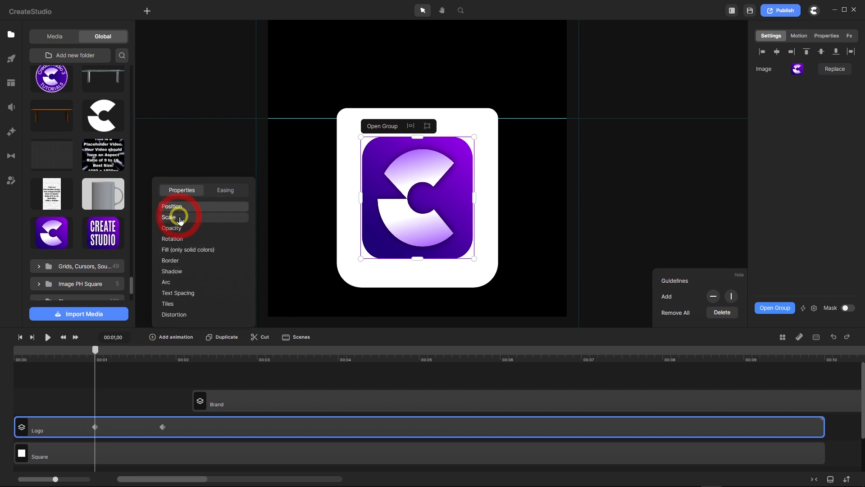
{"action": "left_click", "coordinate": [221, 190]}
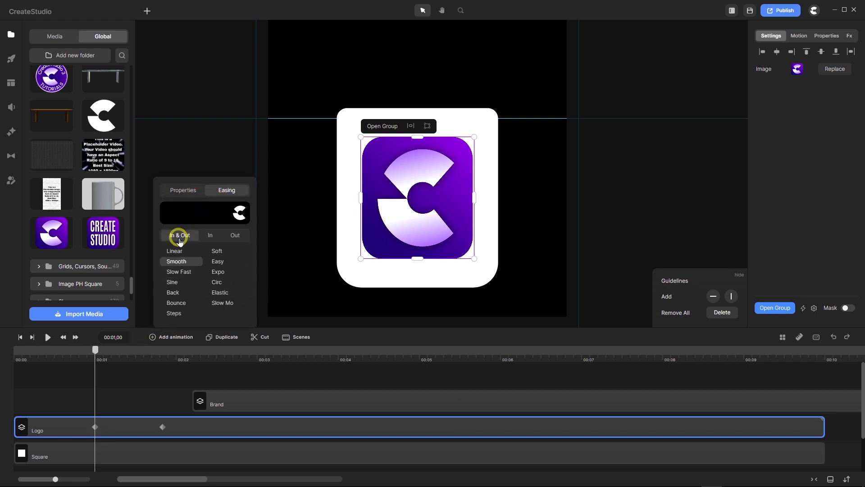
{"action": "left_click", "coordinate": [173, 251]}
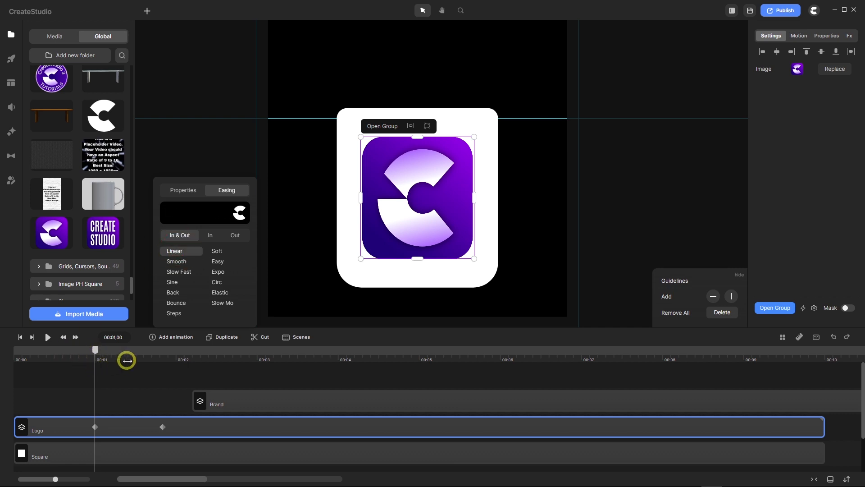
Move the Logo animation's end keyframe to 00:02,10
{"action": "left_click", "coordinate": [96, 350]}
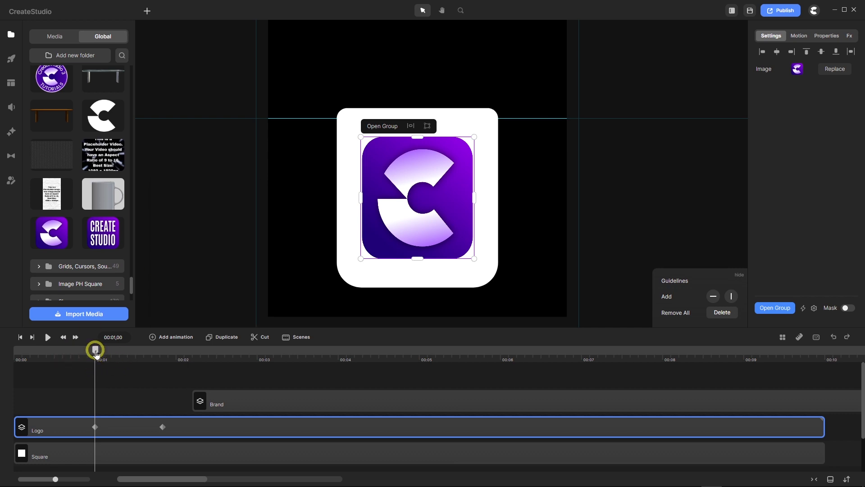
{"action": "left_click_drag", "start_coordinate": [96, 353], "coordinate": [205, 354]}
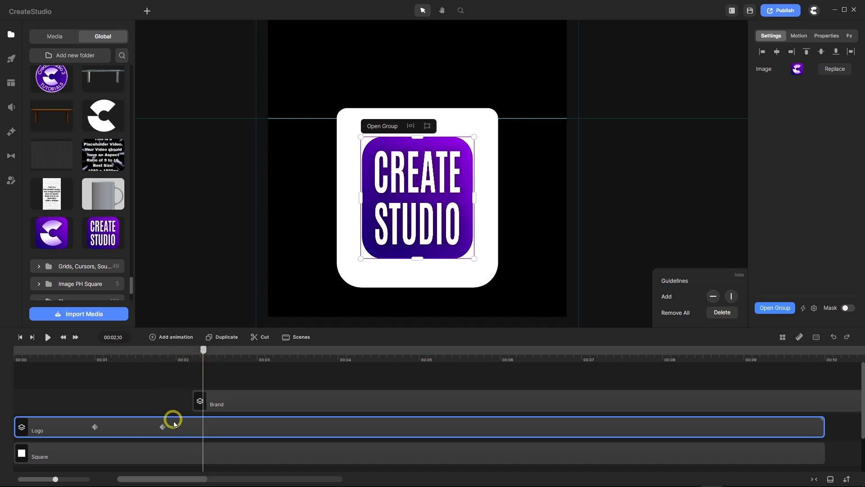
{"action": "left_click_drag", "start_coordinate": [163, 427], "coordinate": [203, 428]}
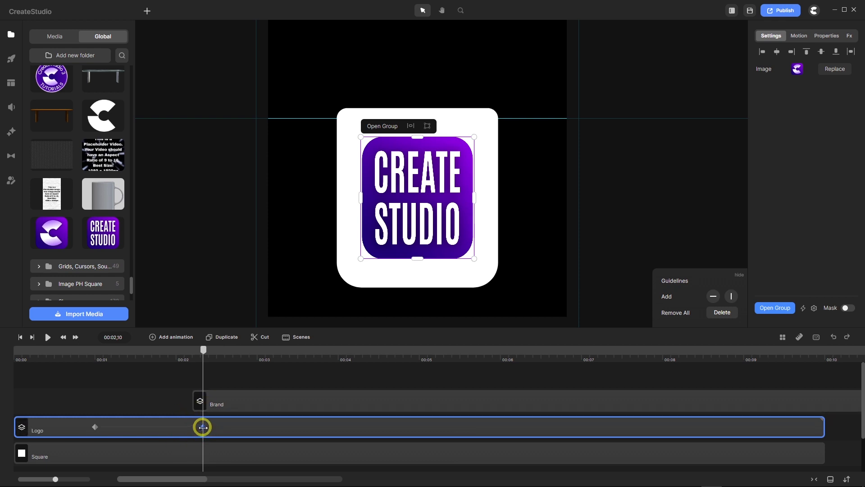
{"action": "left_click", "coordinate": [202, 427]}
Shift the Brand layer to start just before 00:03 and, at 00:02,10, centre the Logo group on the vertical guideline left of the mug body
{"action": "left_click_drag", "start_coordinate": [273, 401], "coordinate": [334, 390]}
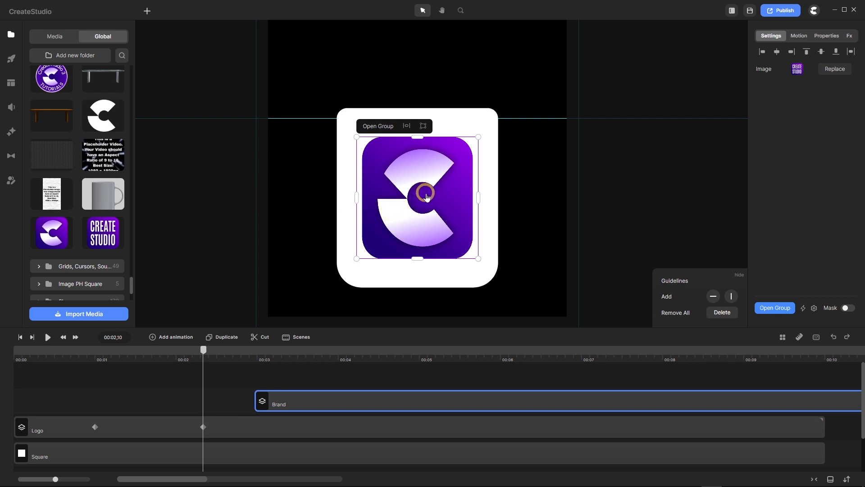
{"action": "left_click_drag", "start_coordinate": [427, 196], "coordinate": [267, 190]}
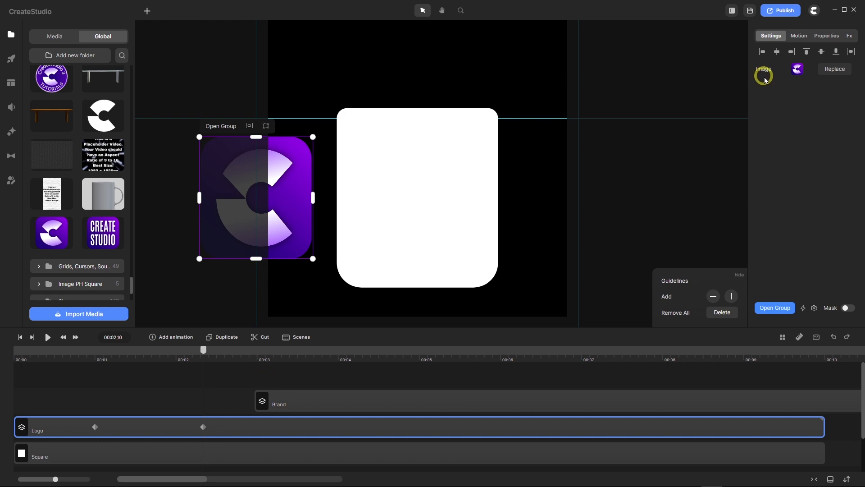
{"action": "left_click", "coordinate": [824, 37]}
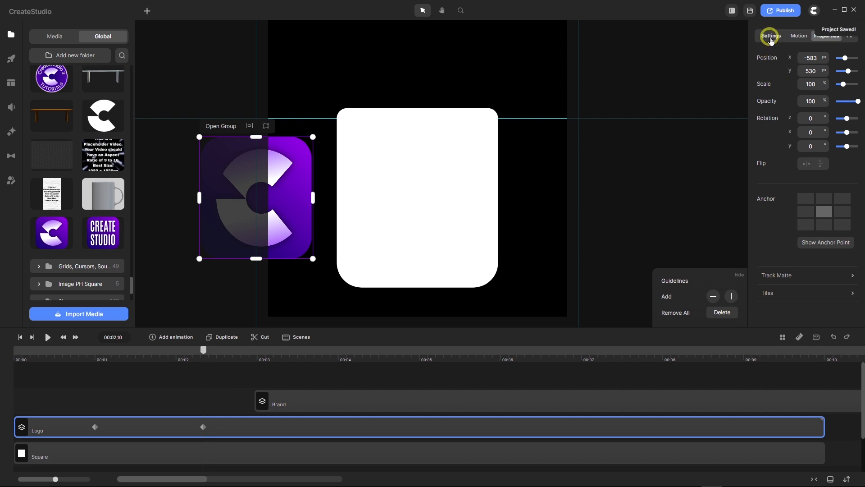
{"action": "left_click", "coordinate": [770, 35]}
{"action": "left_click", "coordinate": [764, 70]}
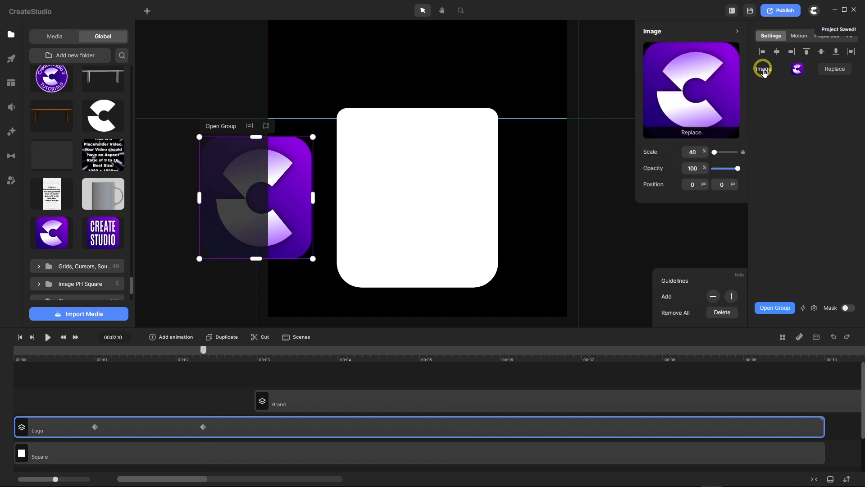
{"action": "left_click", "coordinate": [743, 153]}
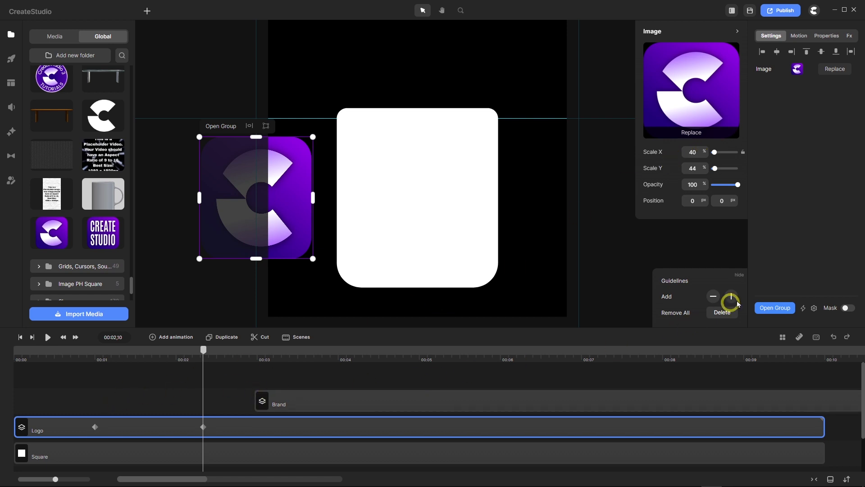
{"action": "left_click", "coordinate": [790, 197]}
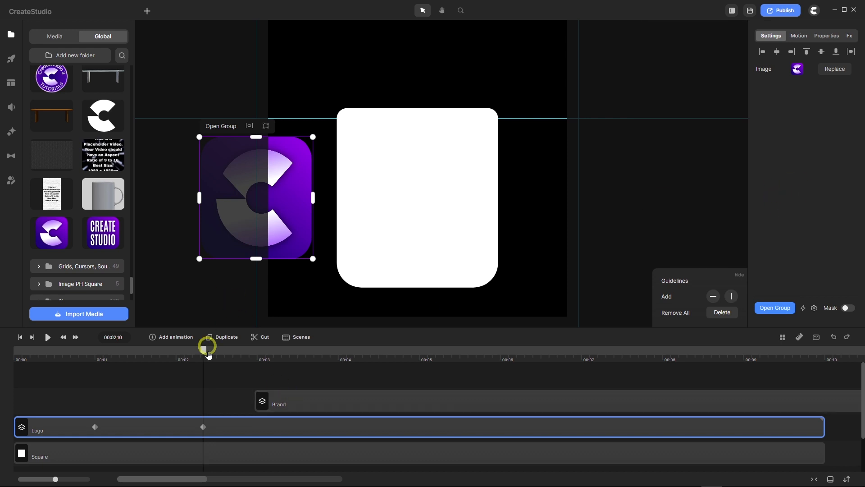
Collapse the Logo group's width from both sides onto the guideline left of the mug body at its end keyframe, and preview the motion
{"action": "left_click", "coordinate": [203, 427]}
{"action": "left_click_drag", "start_coordinate": [198, 198], "coordinate": [255, 197]}
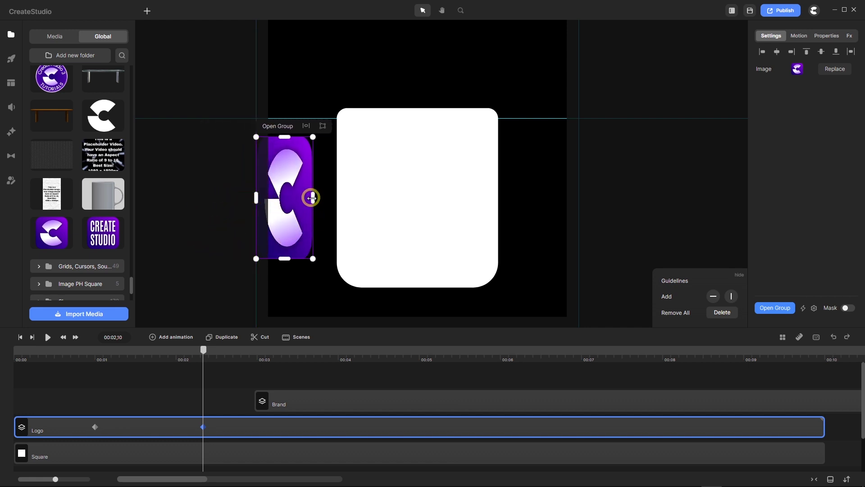
{"action": "left_click_drag", "start_coordinate": [312, 197], "coordinate": [256, 197]}
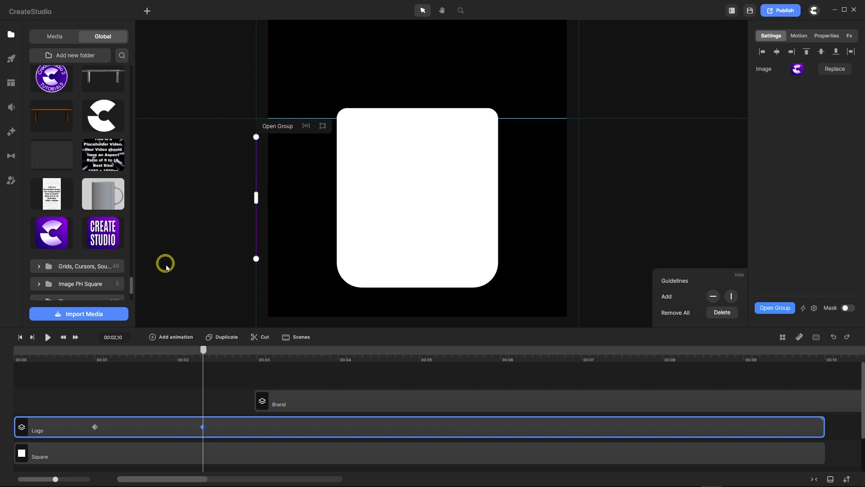
{"action": "left_click_drag", "start_coordinate": [203, 349], "coordinate": [150, 364]}
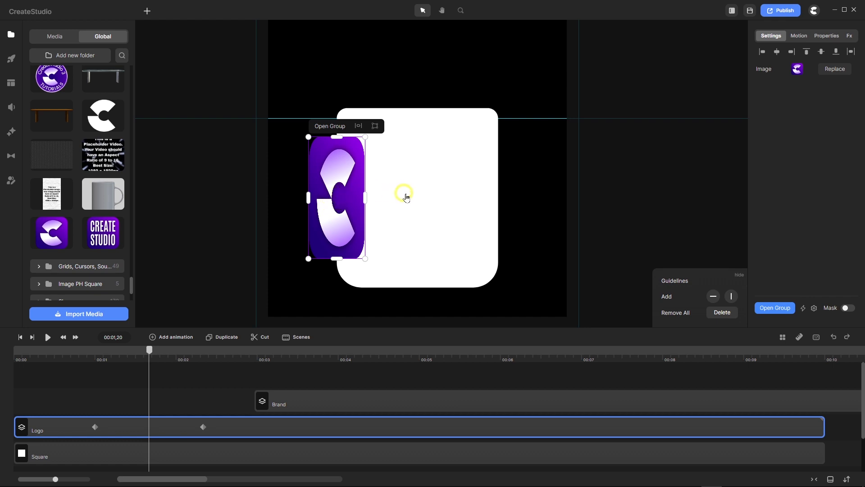
{"action": "left_click_drag", "start_coordinate": [149, 350], "coordinate": [204, 370]}
{"action": "left_click", "coordinate": [196, 370]}
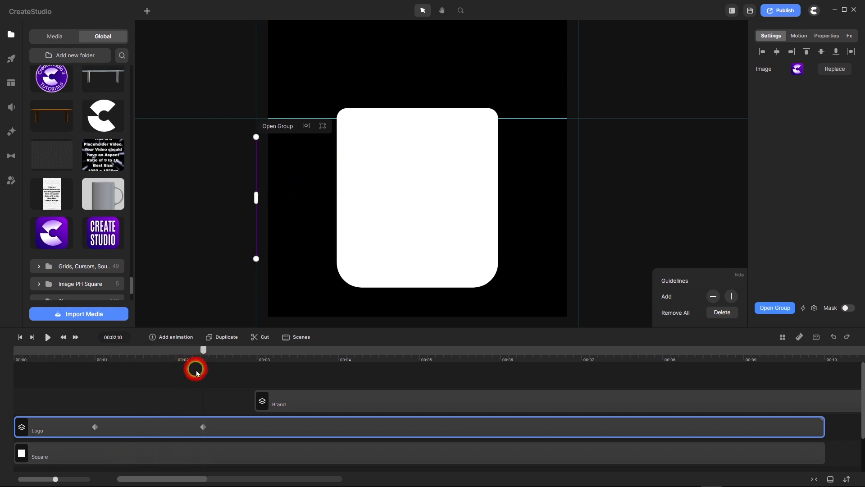
Move the Brand layer to start at 00:01,00 and return the playhead to that time
{"action": "left_click_drag", "start_coordinate": [298, 403], "coordinate": [148, 390]}
{"action": "left_click_drag", "start_coordinate": [205, 352], "coordinate": [99, 367]}
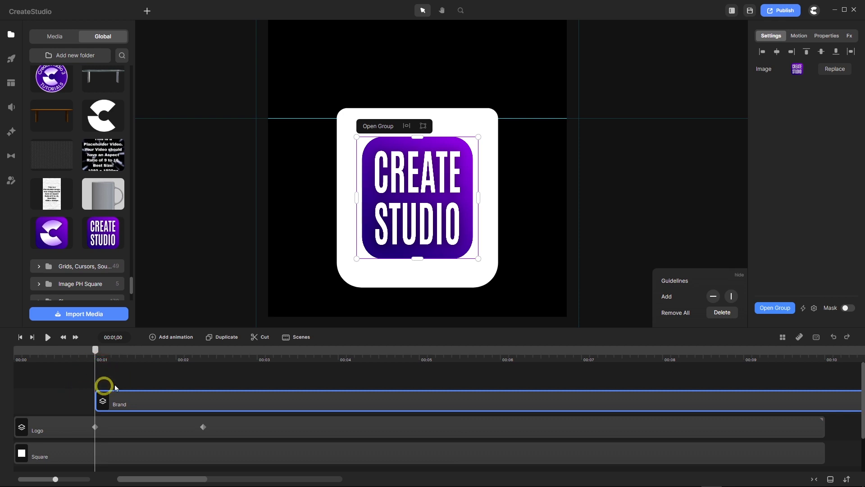
Add a Position and Scale animation with Linear easing to the Brand layer at 00:01,00
{"action": "left_click", "coordinate": [153, 337]}
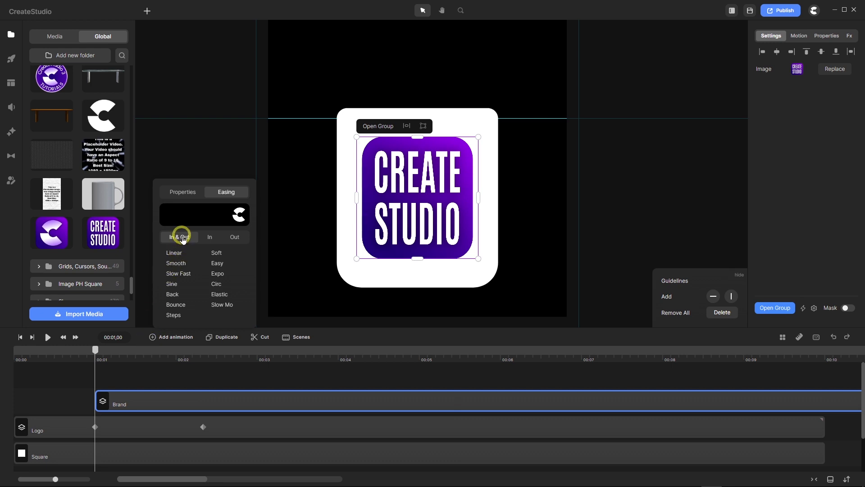
{"action": "left_click", "coordinate": [174, 253]}
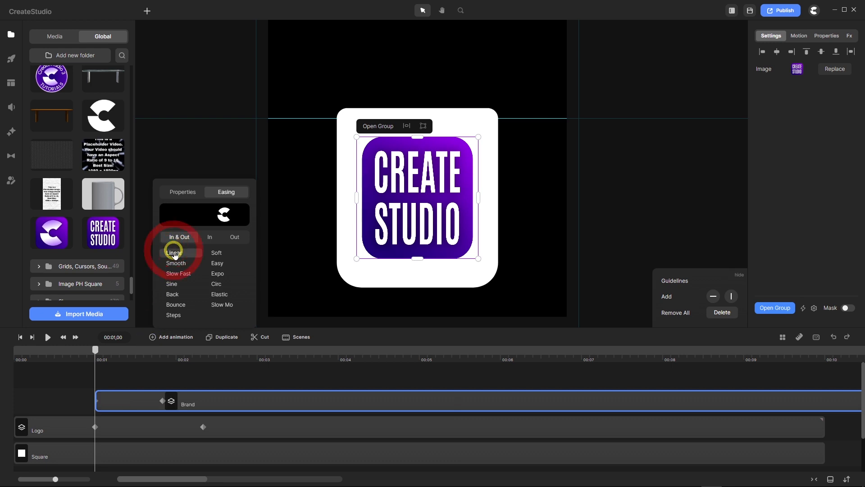
{"action": "left_click", "coordinate": [187, 196]}
{"action": "left_click", "coordinate": [174, 208]}
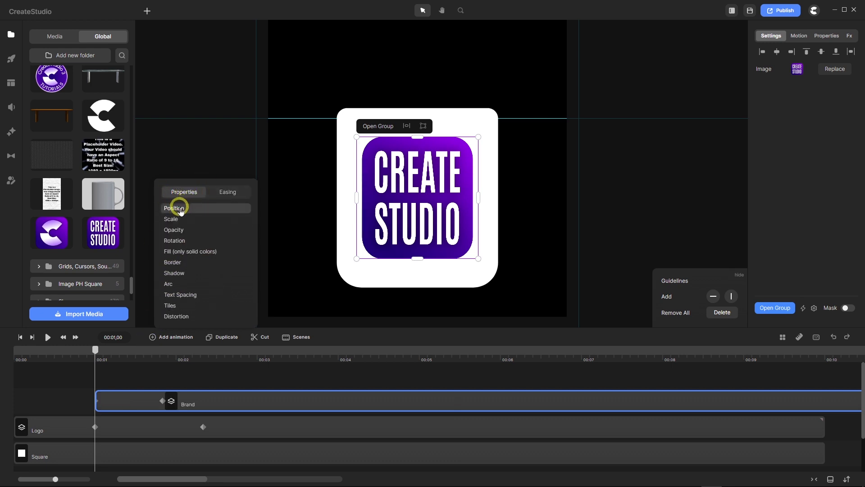
{"action": "left_click", "coordinate": [173, 216]}
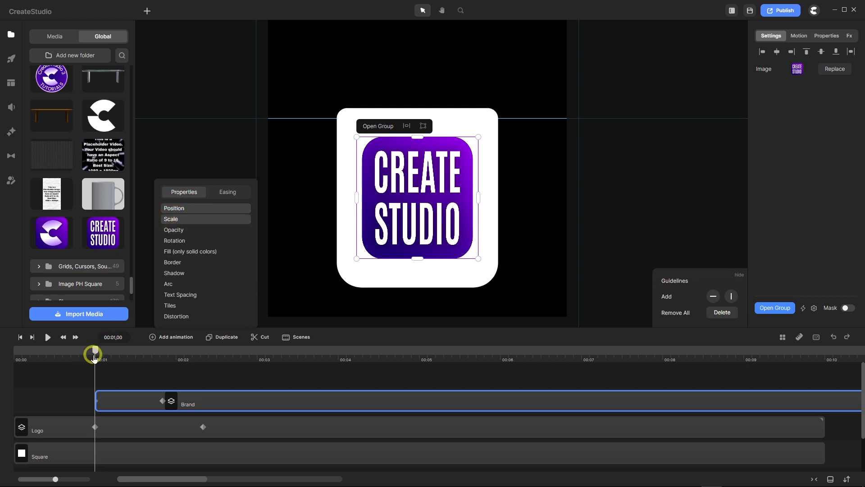
Move the Brand animation's end keyframe to 00:02,10, in line with the Logo's end keyframe
{"action": "left_click", "coordinate": [95, 353]}
{"action": "left_click_drag", "start_coordinate": [95, 354], "coordinate": [203, 372]}
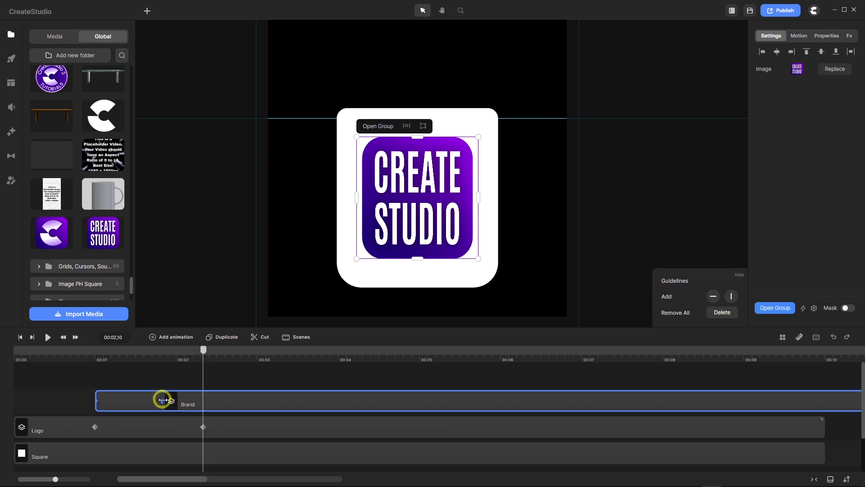
{"action": "left_click_drag", "start_coordinate": [162, 399], "coordinate": [202, 409]}
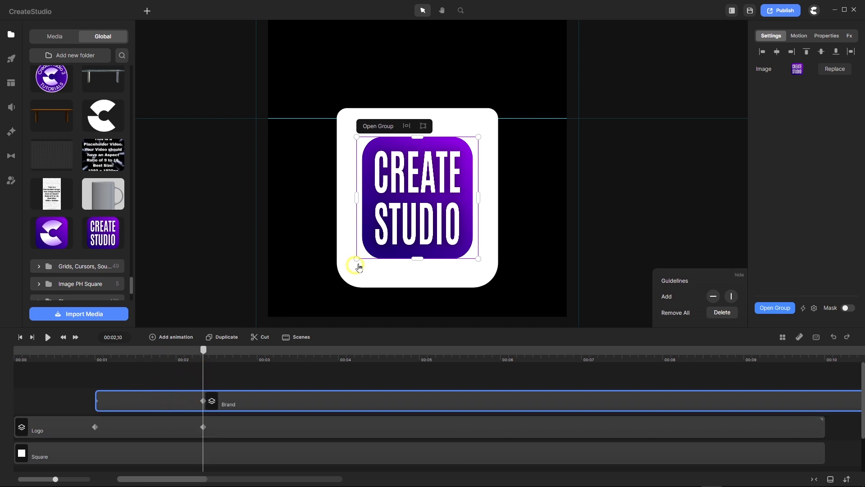
At 00:01,00, centre the Brand group on the vertical guideline right of the mug body and collapse its width from both sides onto that guideline
{"action": "left_click_drag", "start_coordinate": [204, 350], "coordinate": [97, 368]}
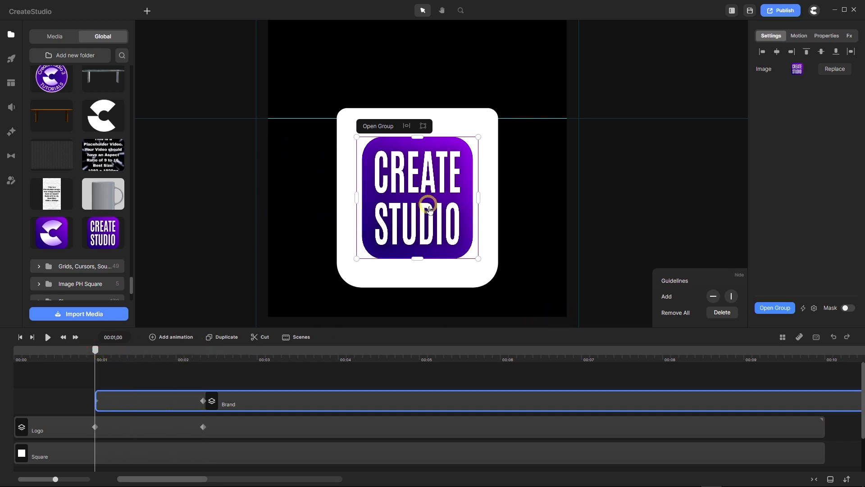
{"action": "left_click_drag", "start_coordinate": [418, 200], "coordinate": [575, 199]}
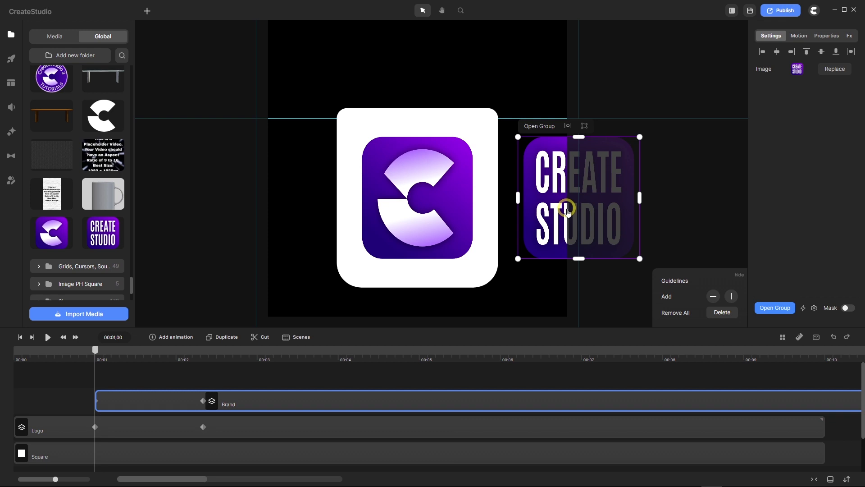
{"action": "left_click_drag", "start_coordinate": [516, 197], "coordinate": [579, 199]}
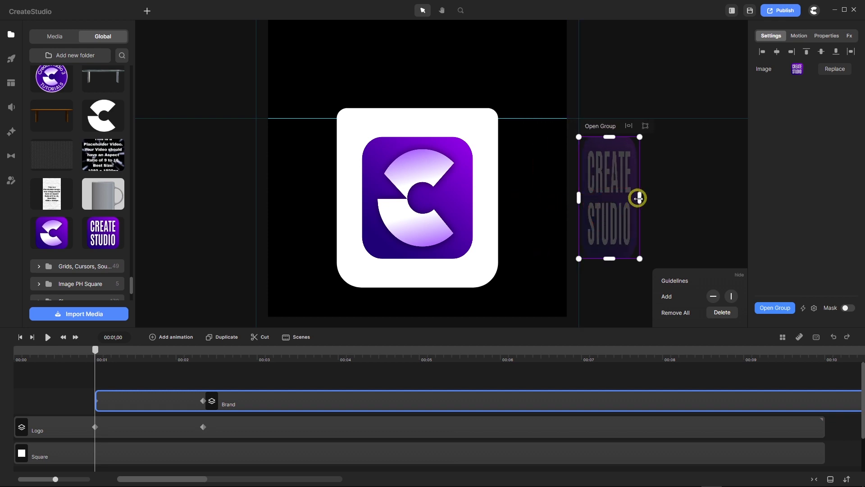
{"action": "left_click_drag", "start_coordinate": [639, 197], "coordinate": [580, 197]}
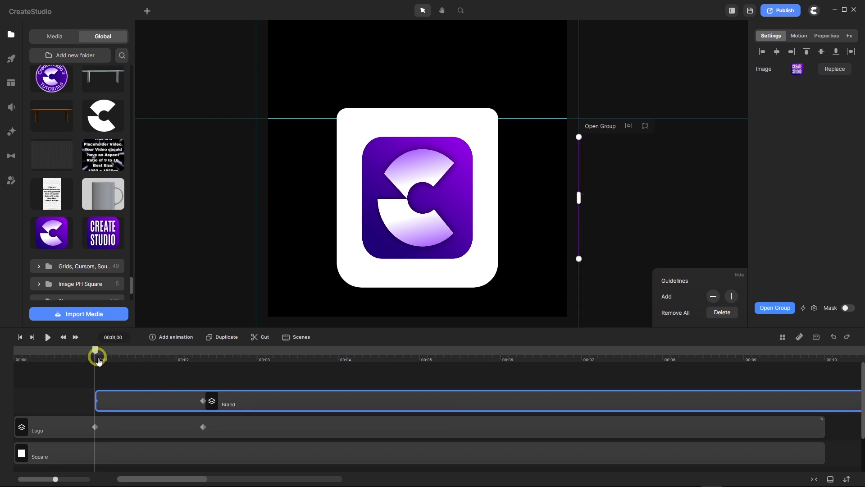
Check when the Logo crosses the mug body's left edge, and shift the Brand layer to start at 00:00,25
{"action": "left_click_drag", "start_coordinate": [96, 352], "coordinate": [118, 360]}
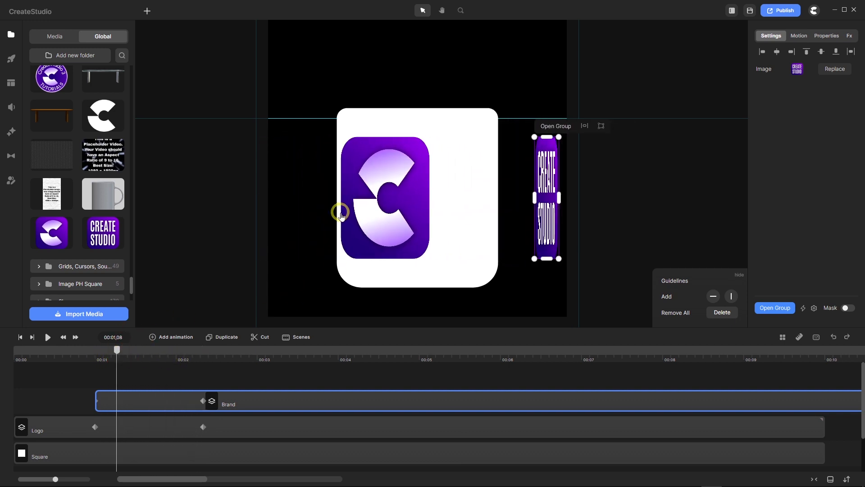
{"action": "scroll", "coordinate": [340, 211], "scroll_direction": "up", "scroll_amount": 3}
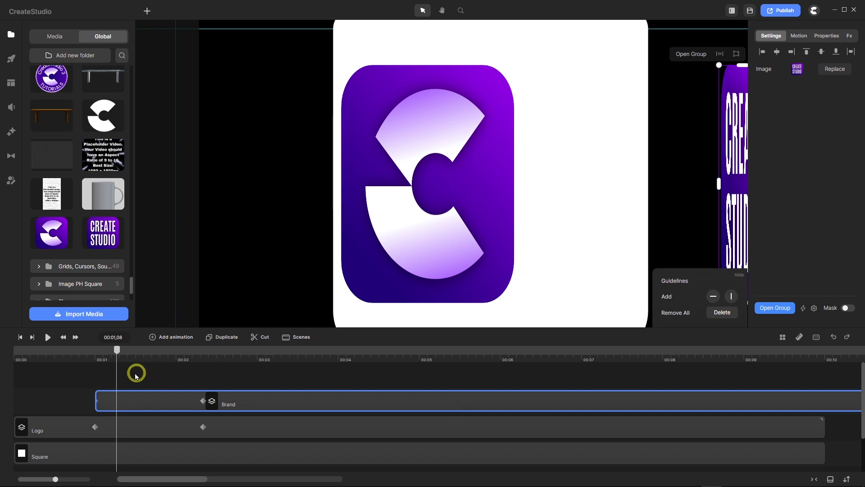
{"action": "left_click_drag", "start_coordinate": [117, 353], "coordinate": [123, 355]}
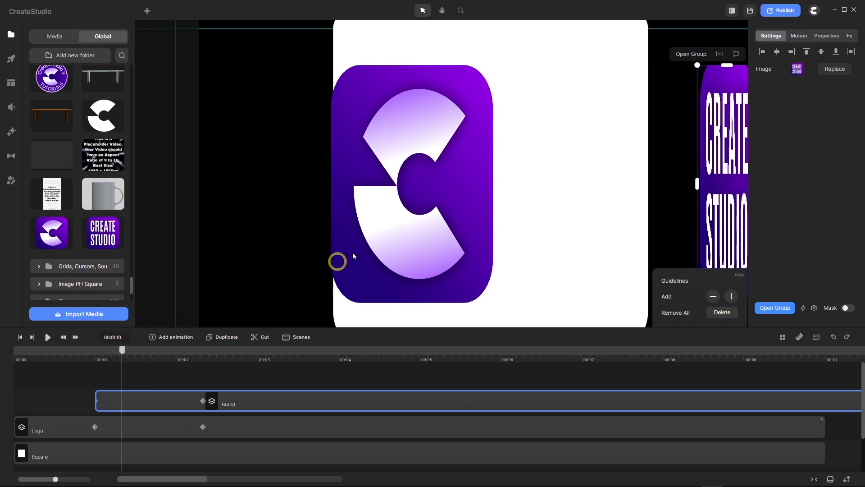
{"action": "scroll", "coordinate": [444, 173], "scroll_direction": "down", "scroll_amount": 3}
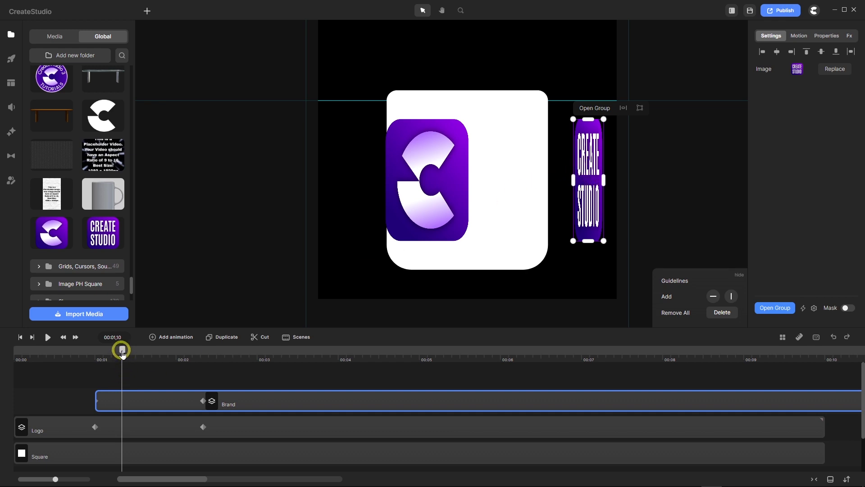
{"action": "left_click_drag", "start_coordinate": [122, 352], "coordinate": [125, 354]}
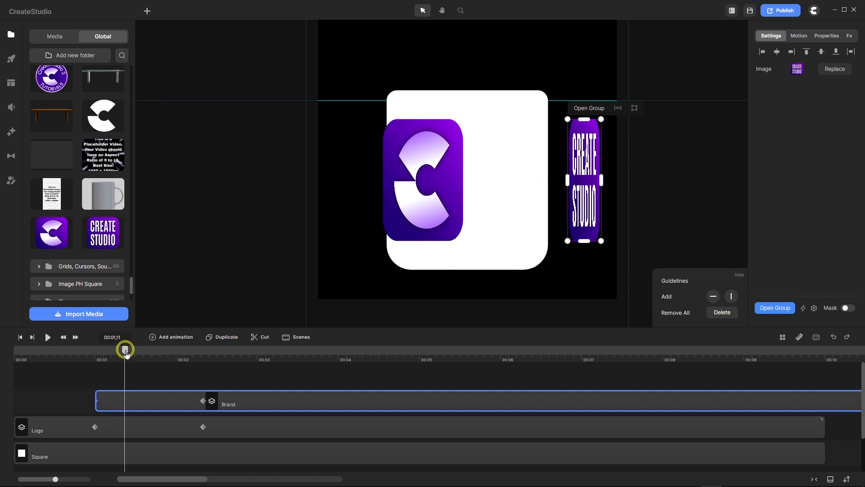
{"action": "left_click_drag", "start_coordinate": [126, 350], "coordinate": [84, 359]}
{"action": "left_click", "coordinate": [119, 391]}
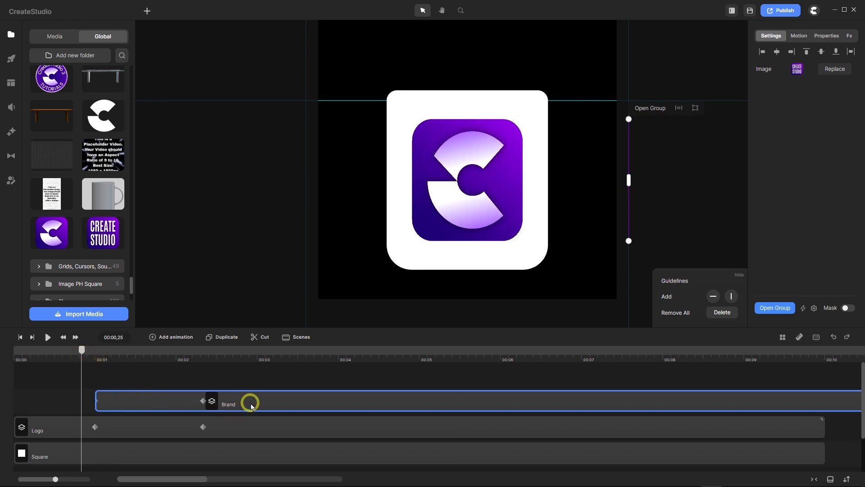
{"action": "left_click_drag", "start_coordinate": [251, 403], "coordinate": [238, 402]}
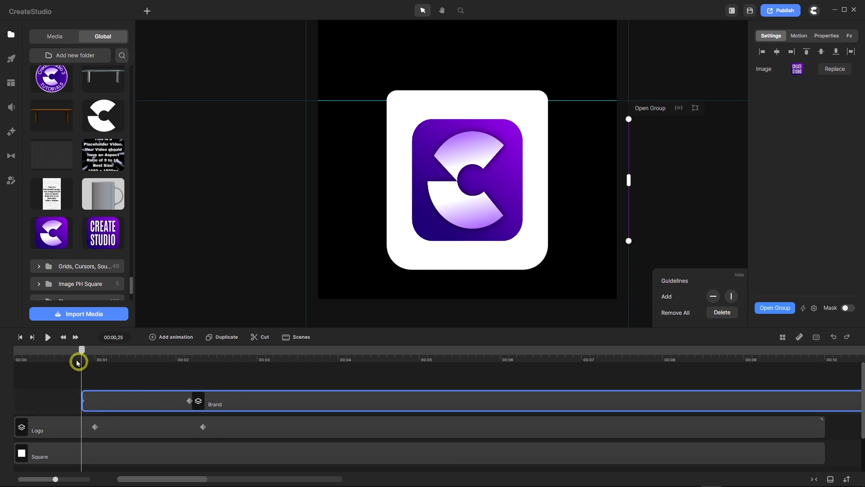
Preview the motion up to 00:02,15, examining how the Logo leaves and the Brand enters at the mug body's edges, and return to 00:01,17
{"action": "left_click_drag", "start_coordinate": [83, 354], "coordinate": [123, 362]}
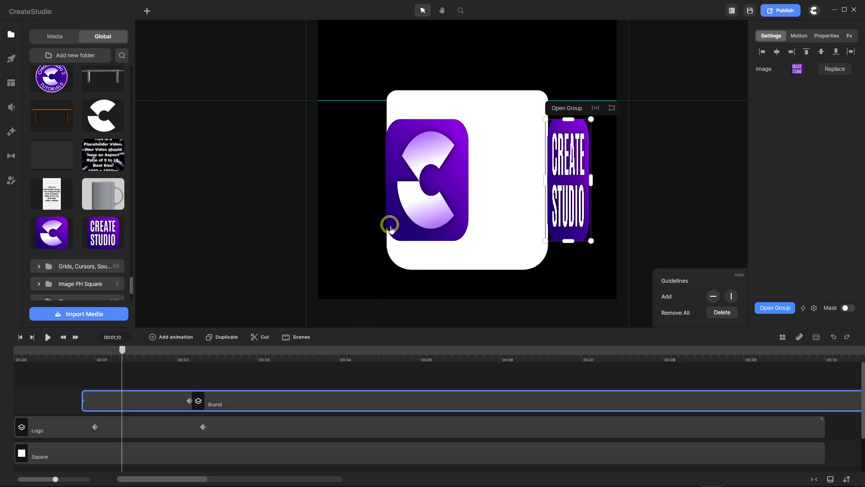
{"action": "scroll", "coordinate": [389, 228], "scroll_direction": "up", "scroll_amount": 5}
{"action": "scroll", "coordinate": [353, 232], "scroll_direction": "down", "scroll_amount": 2}
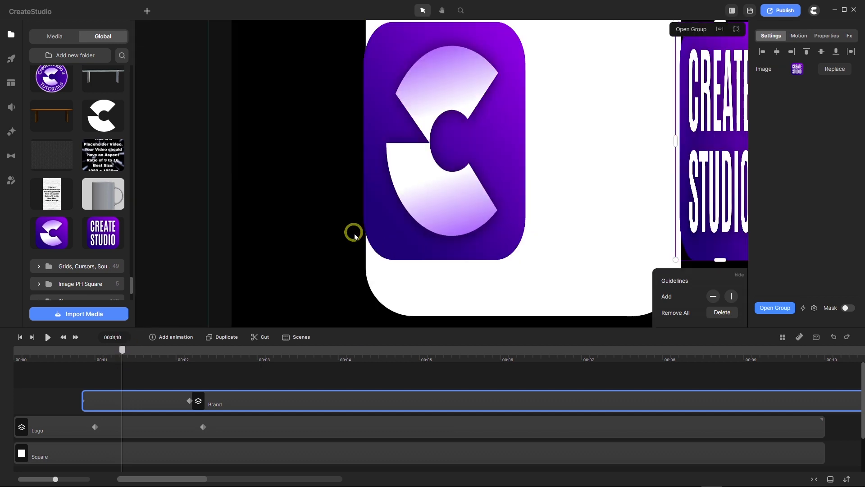
{"action": "scroll", "coordinate": [315, 232], "scroll_direction": "down", "scroll_amount": 4}
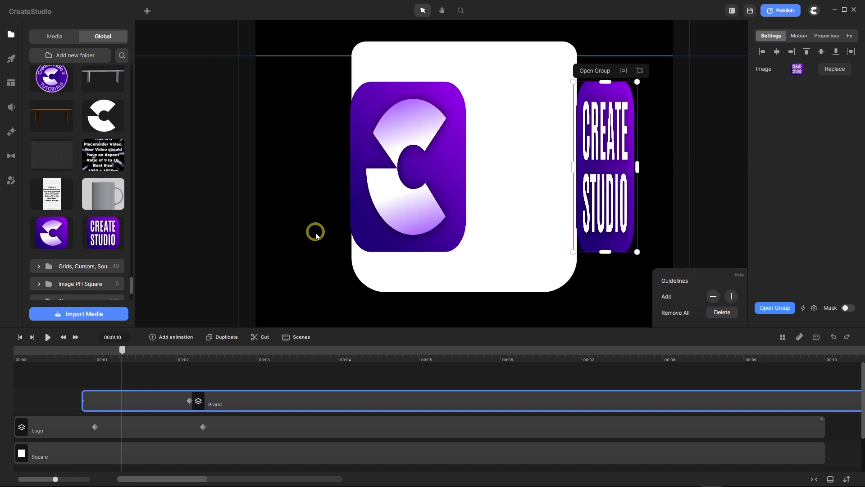
{"action": "scroll", "coordinate": [537, 214], "scroll_direction": "up", "scroll_amount": 3}
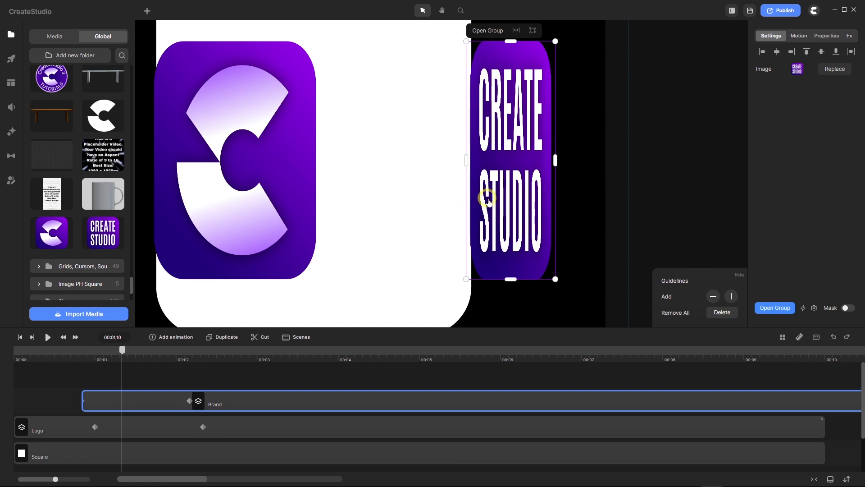
{"action": "scroll", "coordinate": [488, 201], "scroll_direction": "down", "scroll_amount": 3}
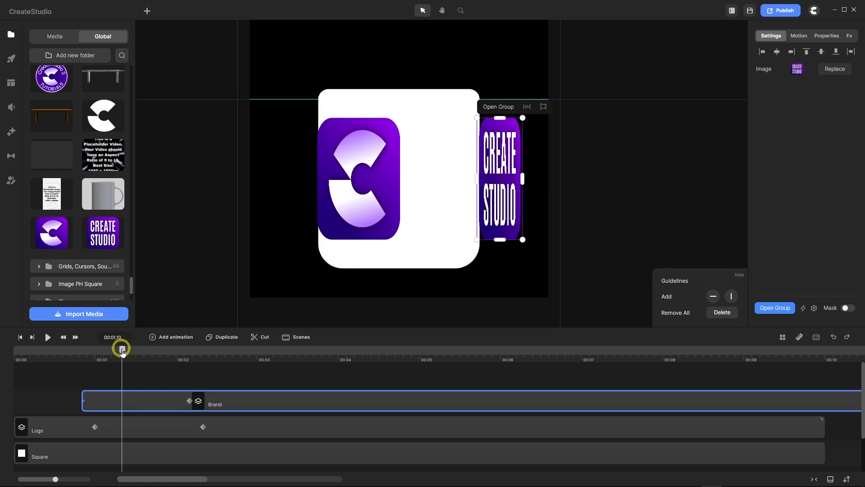
{"action": "left_click_drag", "start_coordinate": [122, 351], "coordinate": [217, 368]}
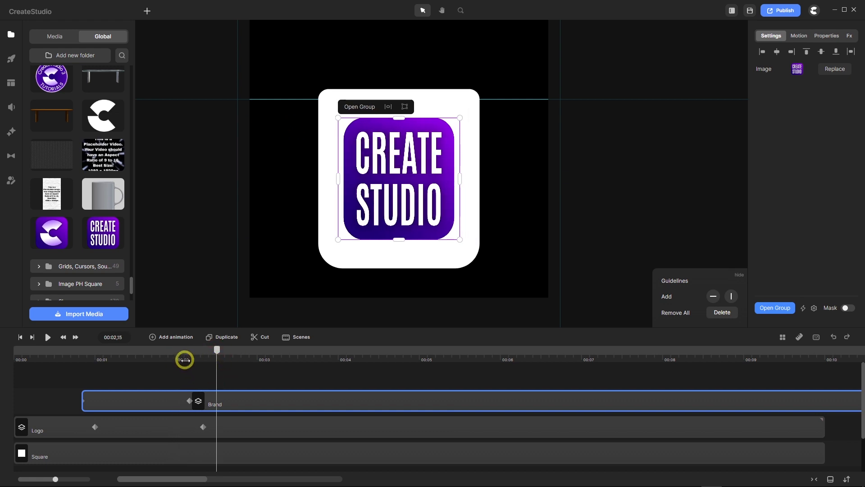
{"action": "left_click_drag", "start_coordinate": [218, 350], "coordinate": [142, 359]}
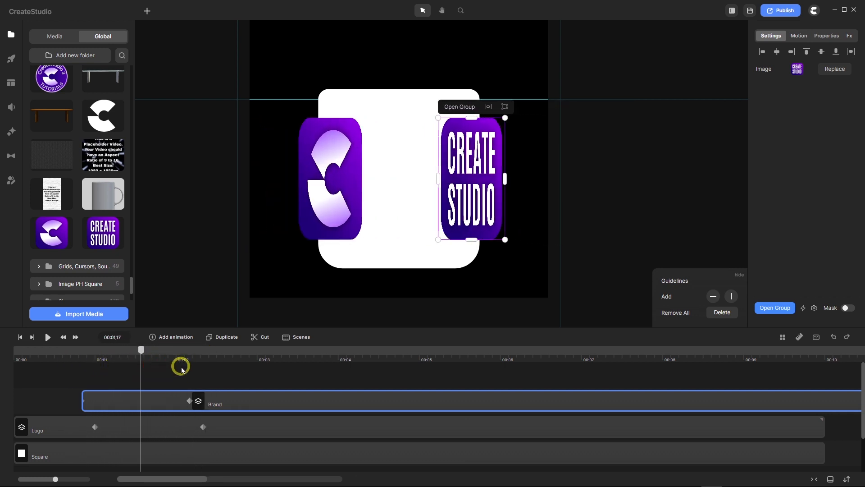
Duplicate the Square layer and rename the upper copy "Square Logo and Brand TM"
{"action": "scroll", "coordinate": [182, 369], "scroll_direction": "down", "scroll_amount": 1}
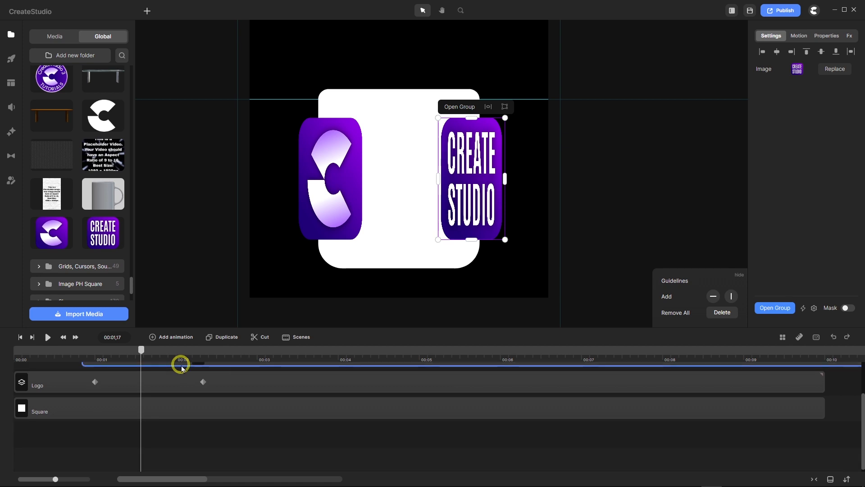
{"action": "left_click", "coordinate": [153, 411]}
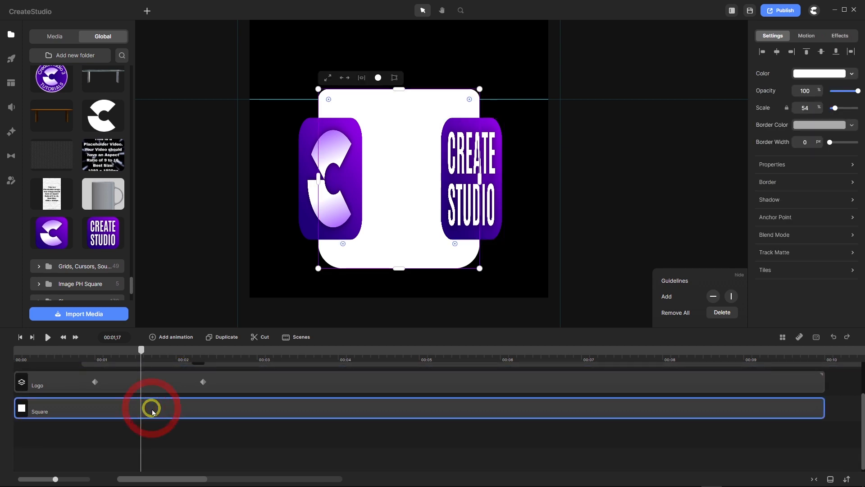
{"action": "left_click", "coordinate": [223, 338]}
{"action": "right_click", "coordinate": [72, 410]}
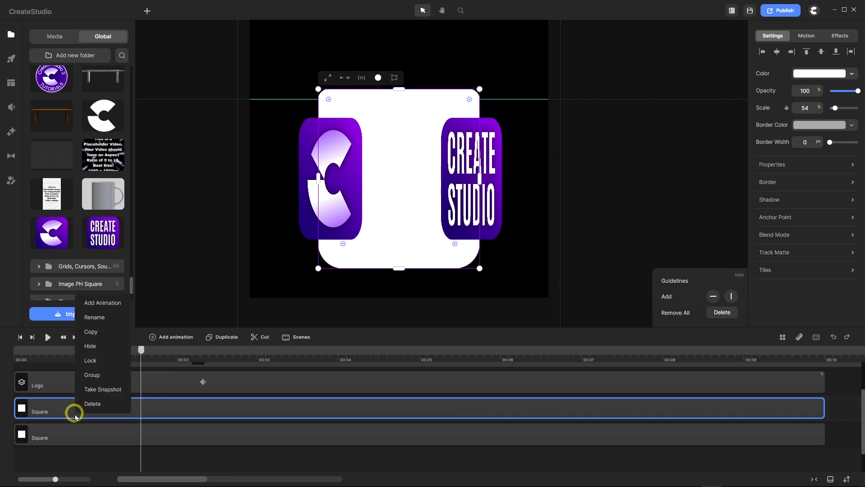
{"action": "left_click", "coordinate": [102, 318]}
{"action": "left_click", "coordinate": [52, 408]}
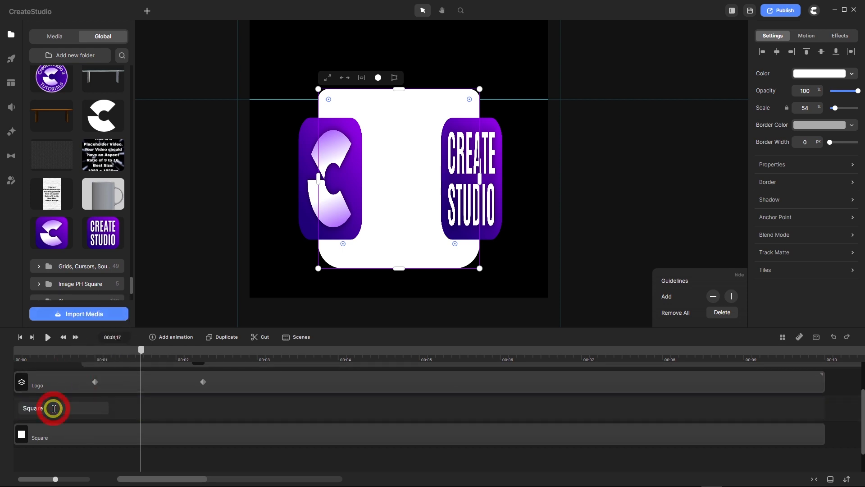
{"action": "type", "text": "Lo"}
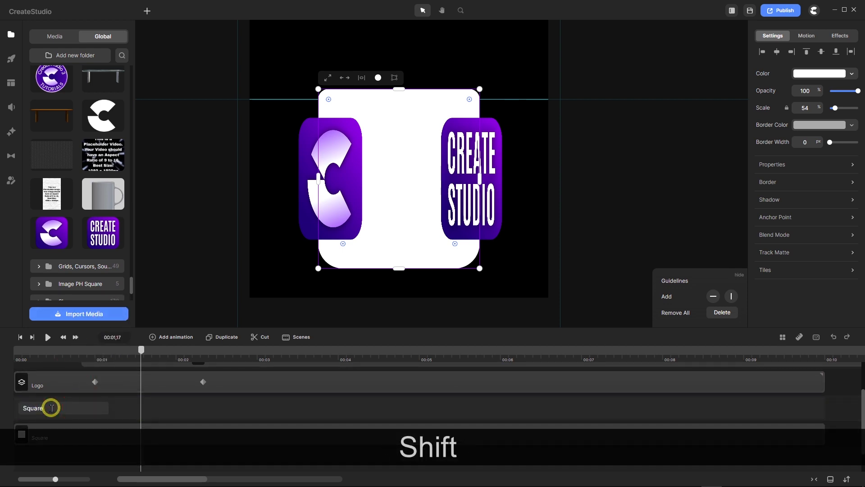
{"action": "type", "text": "go "}
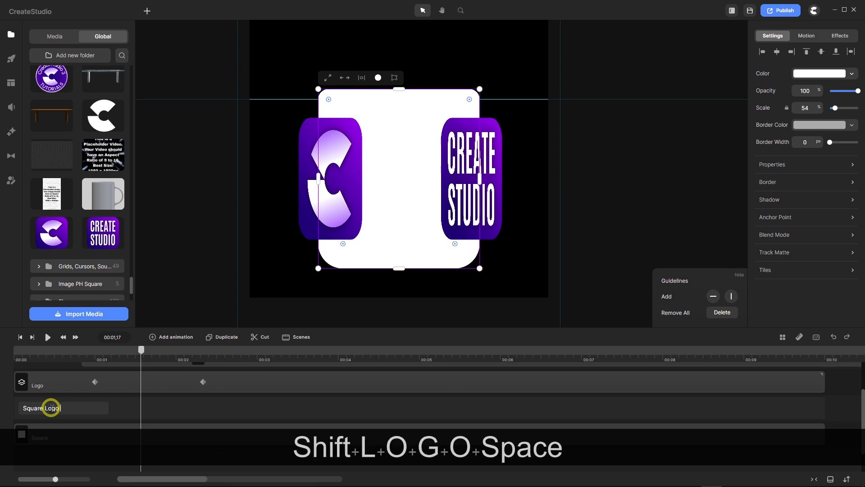
{"action": "type", "text": "and Brand"}
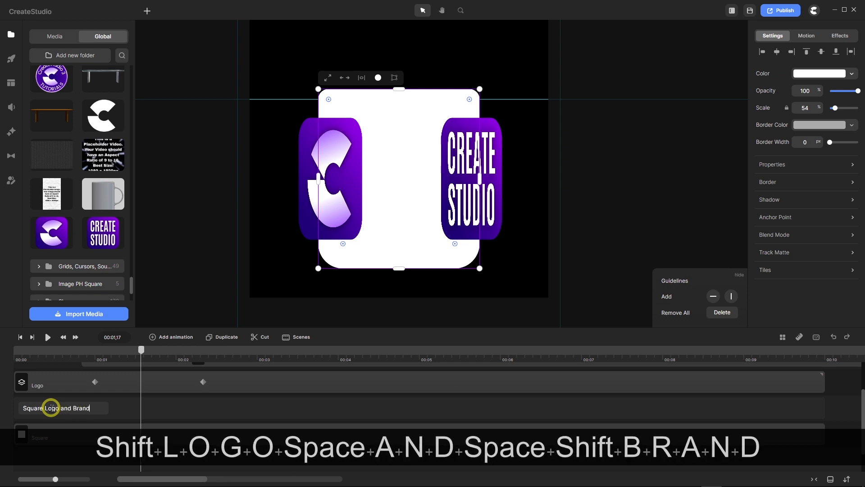
{"action": "type", "text": " TM"}
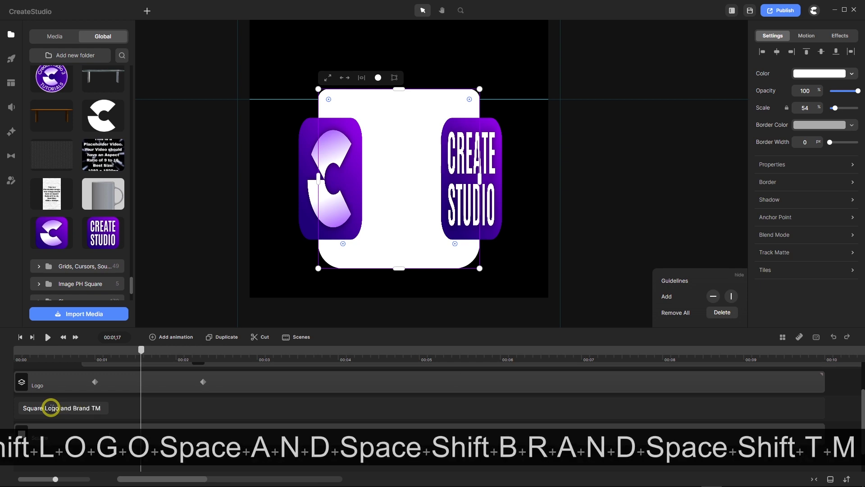
{"action": "key", "text": "Return"}
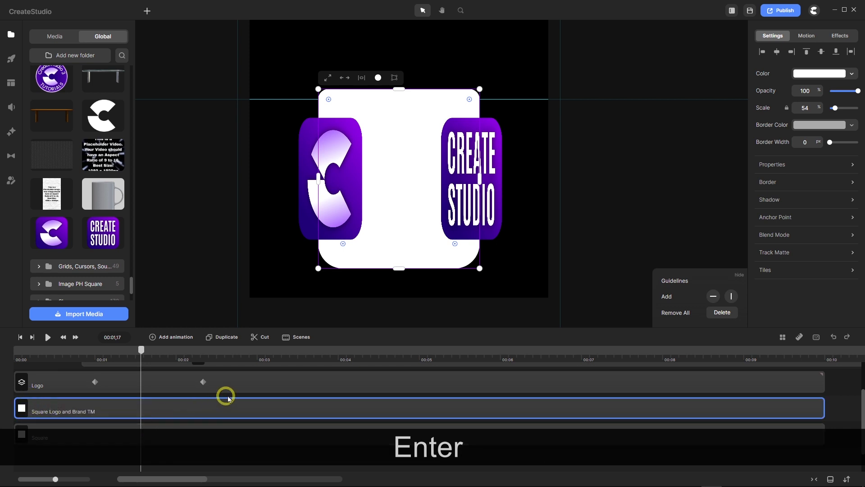
Apply a track matte to the Logo group, using "Square Logo and Brand TM" as the mask and Alpha as the type
{"action": "left_click", "coordinate": [230, 380]}
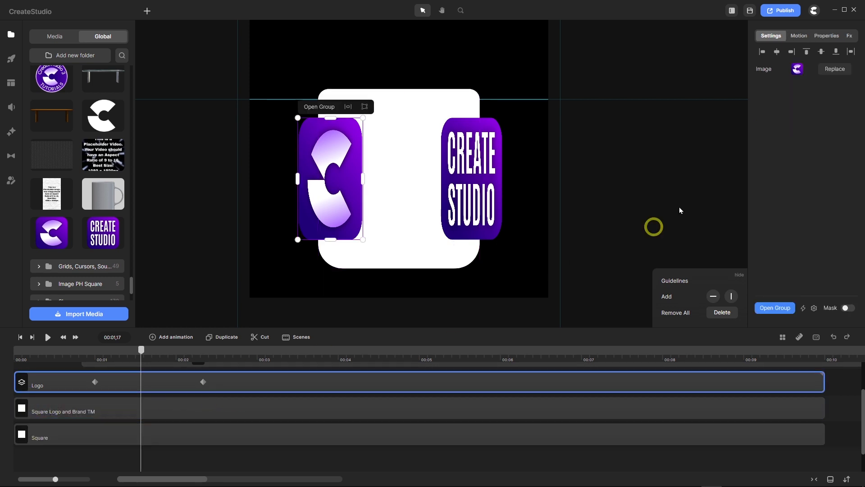
{"action": "left_click", "coordinate": [827, 36]}
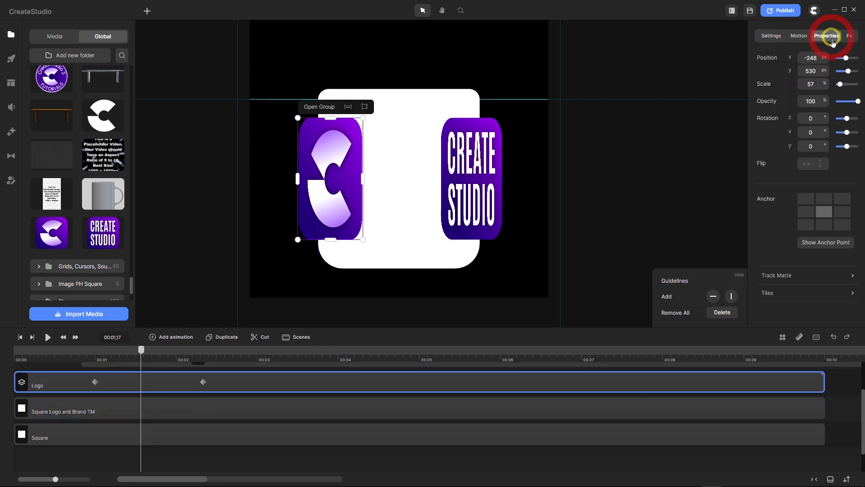
{"action": "left_click", "coordinate": [853, 275]}
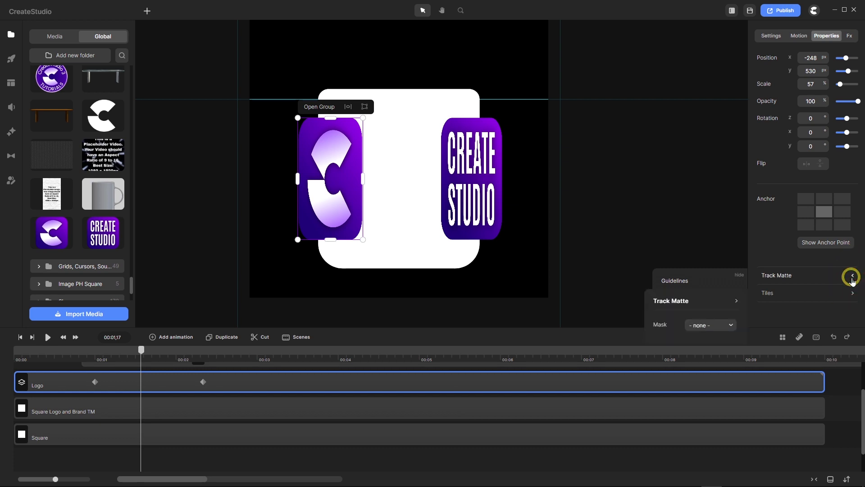
{"action": "left_click", "coordinate": [733, 329]}
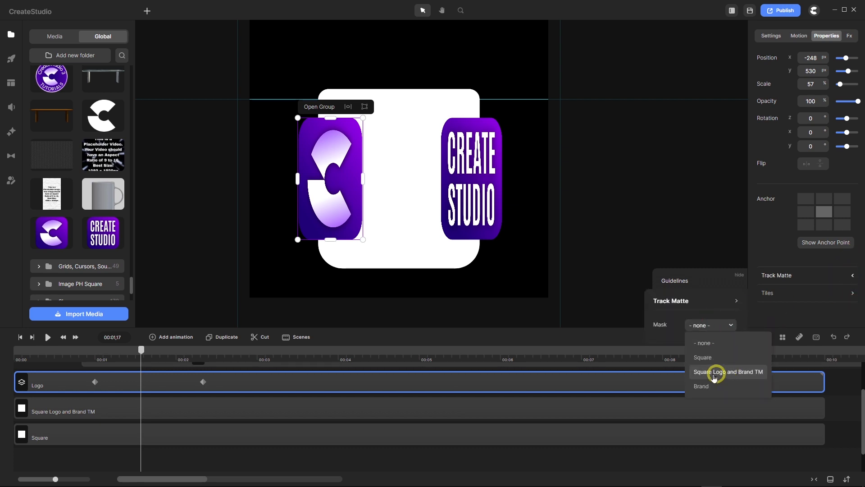
{"action": "left_click", "coordinate": [739, 372]}
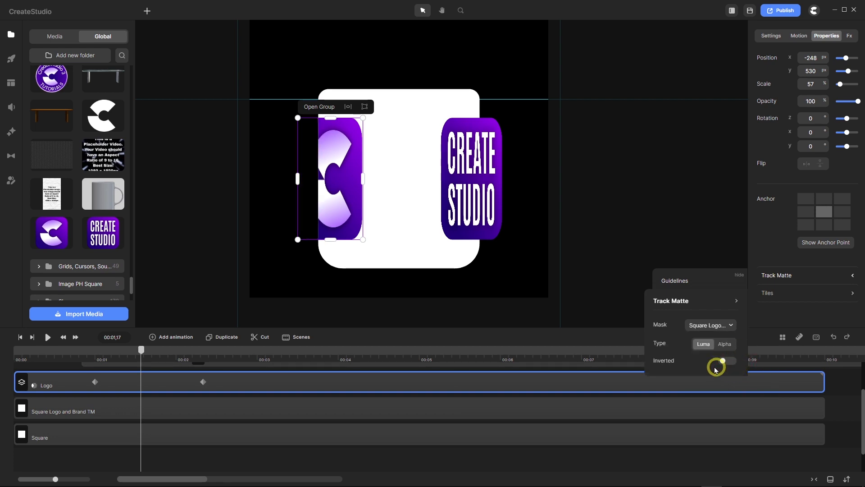
{"action": "left_click", "coordinate": [727, 344]}
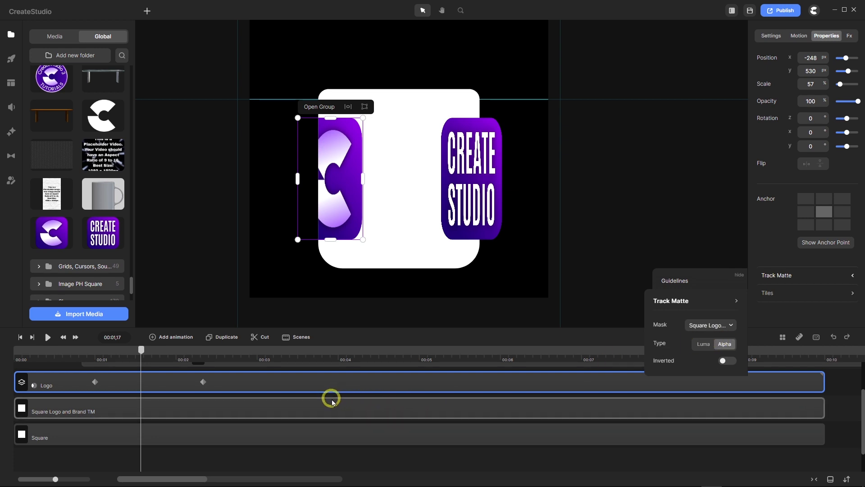
Mask the Brand group with a track matte that uses the "Square Logo and Brand TM" layer
{"action": "scroll", "coordinate": [330, 400], "scroll_direction": "up", "scroll_amount": 1}
{"action": "scroll", "coordinate": [333, 400], "scroll_direction": "up", "scroll_amount": 1}
{"action": "left_click", "coordinate": [287, 388]}
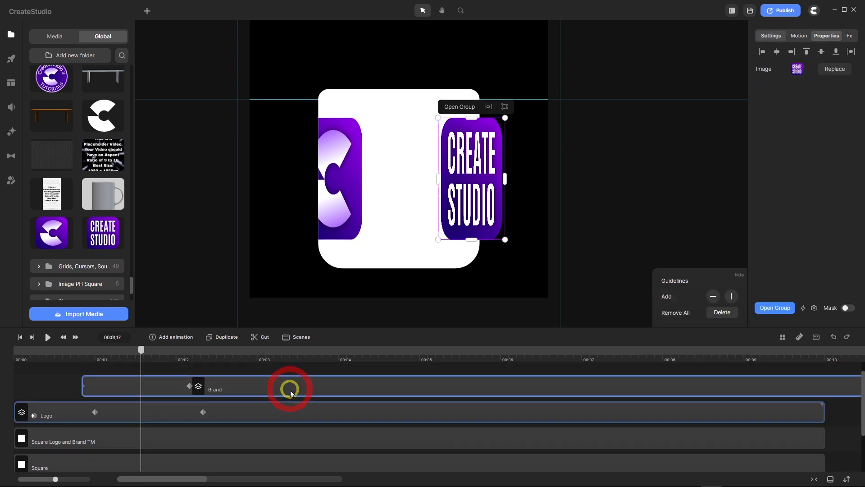
{"action": "left_click", "coordinate": [826, 36]}
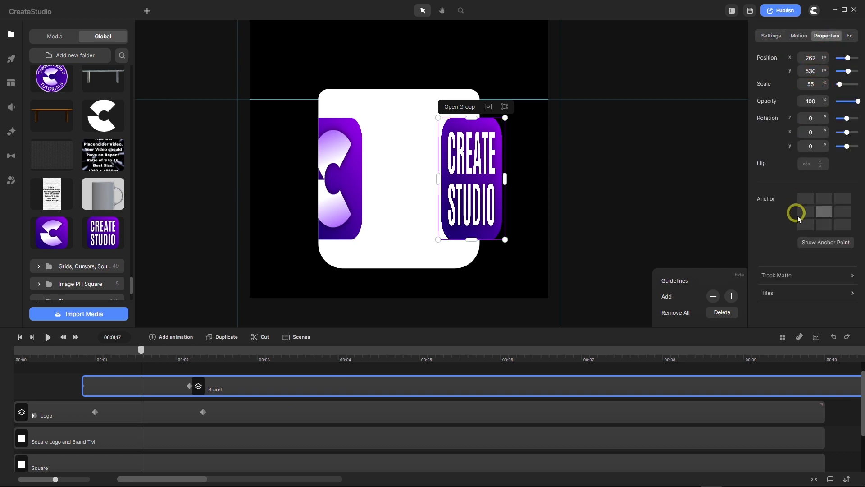
{"action": "left_click", "coordinate": [851, 275]}
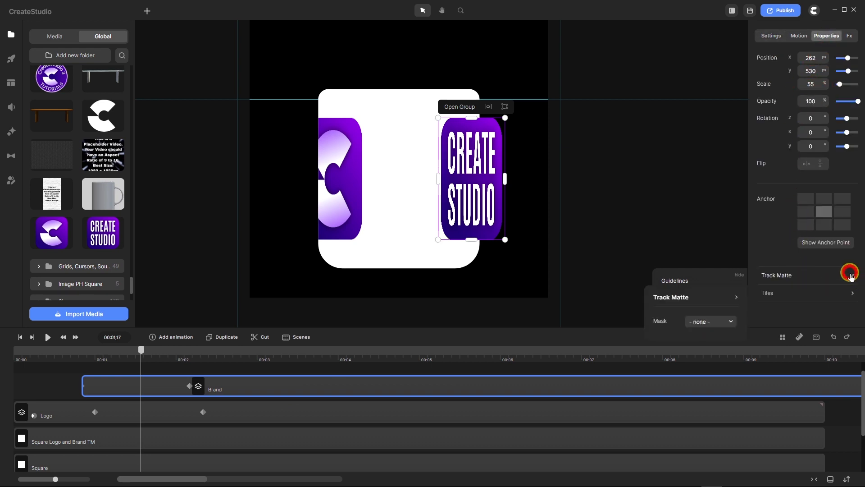
{"action": "left_click", "coordinate": [735, 324]}
{"action": "left_click", "coordinate": [709, 364]}
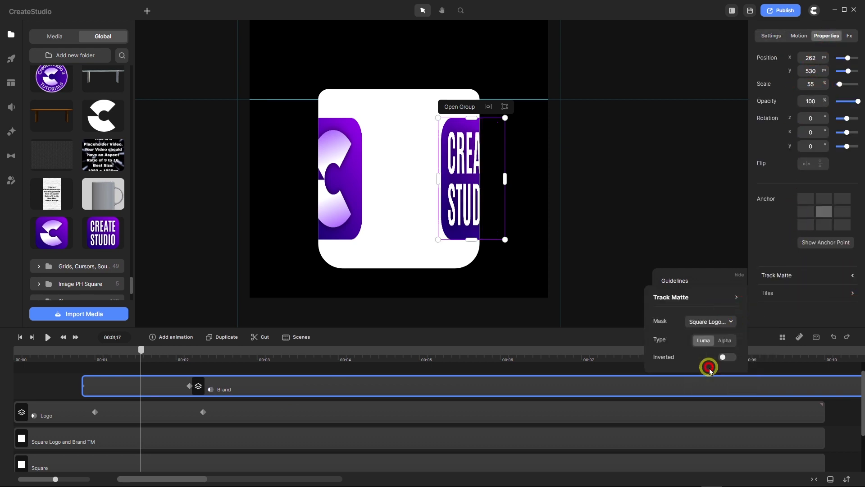
{"action": "left_click", "coordinate": [322, 296]}
Play the animation from 00:00,00 to check the masked Logo-to-Brand transition on the mug body, and return to 00:00,25
{"action": "left_click_drag", "start_coordinate": [141, 349], "coordinate": [29, 365]}
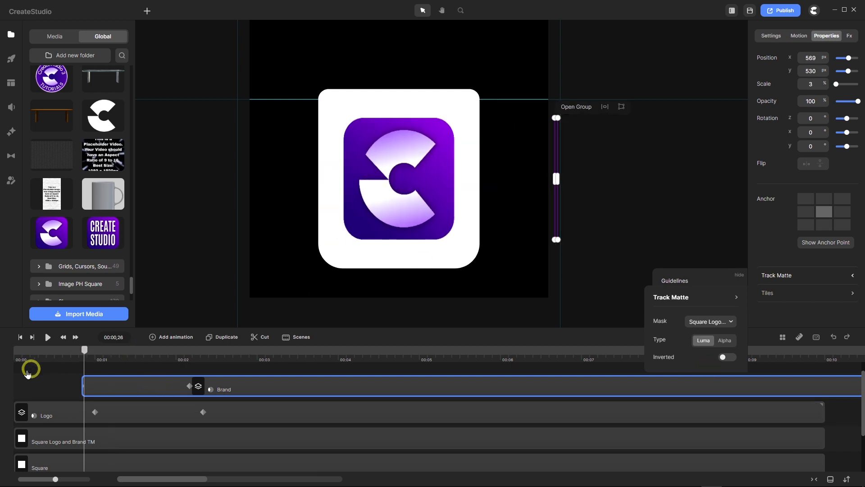
{"action": "left_click", "coordinate": [52, 339]}
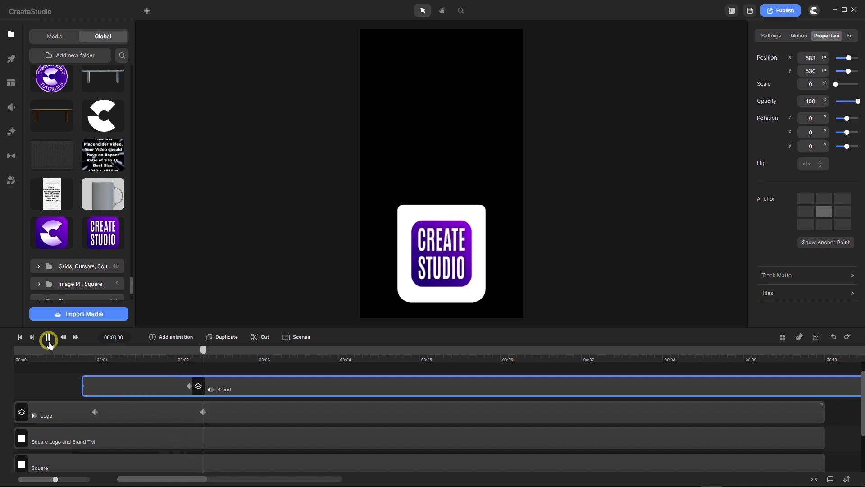
{"action": "left_click", "coordinate": [48, 339]}
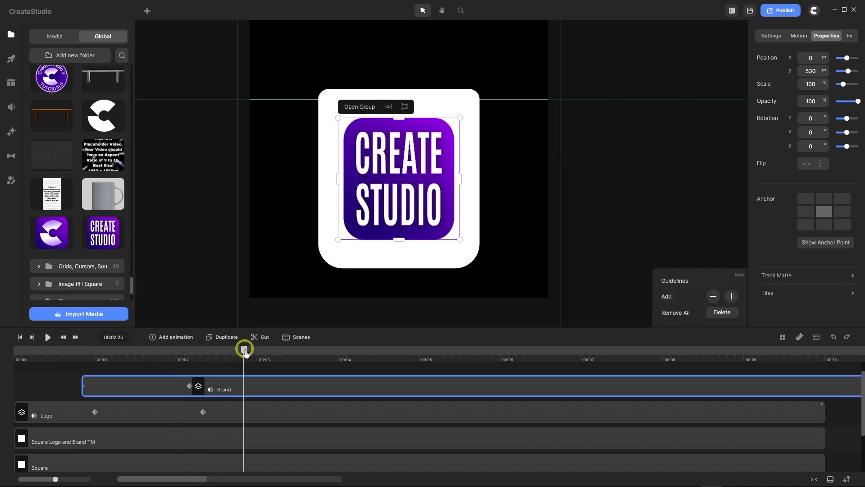
{"action": "left_click_drag", "start_coordinate": [245, 350], "coordinate": [83, 345]}
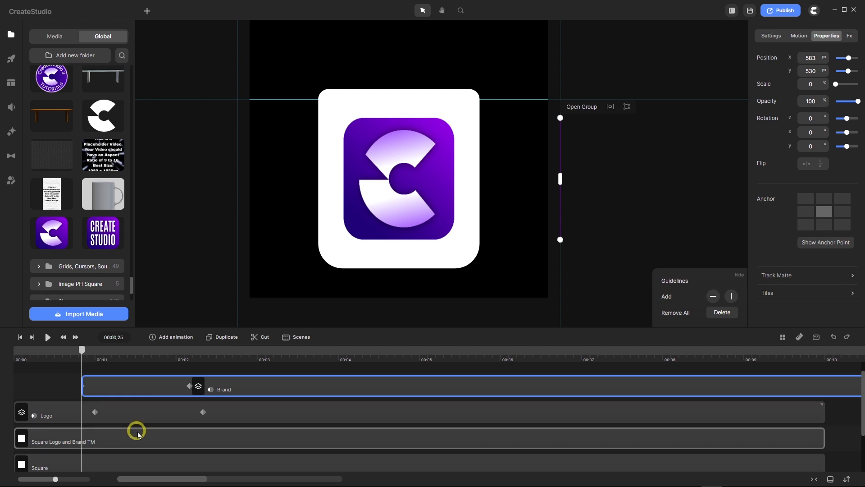
Duplicate the bottommost Square layer in the timeline
{"action": "scroll", "coordinate": [137, 433], "scroll_direction": "down", "scroll_amount": 2}
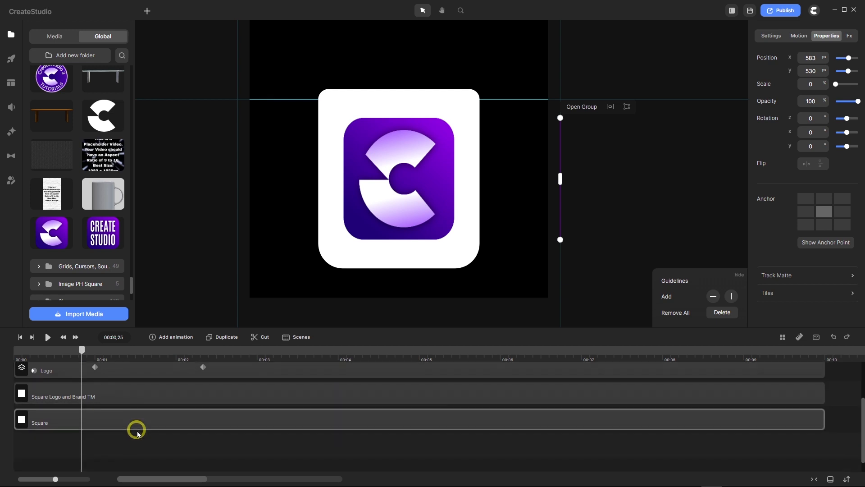
{"action": "left_click", "coordinate": [129, 399]}
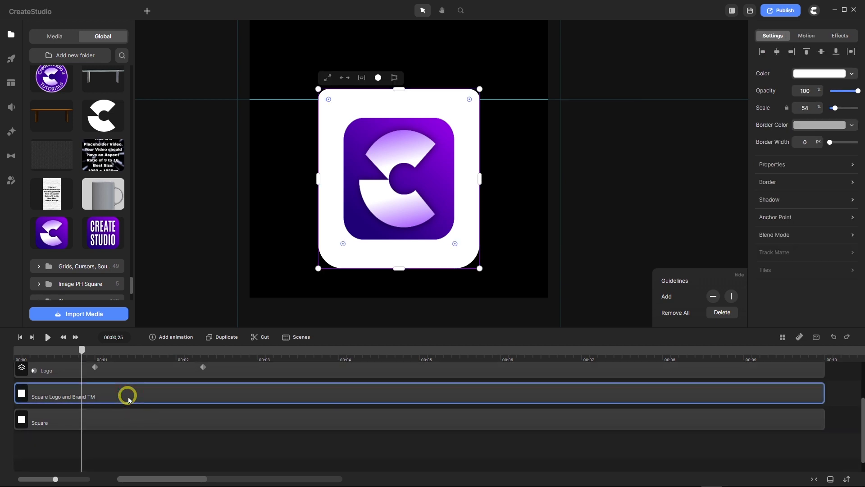
{"action": "left_click", "coordinate": [120, 422]}
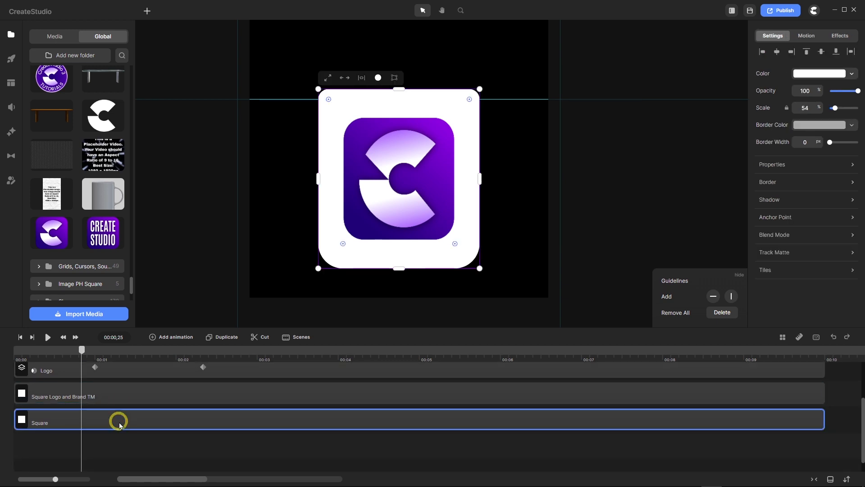
{"action": "left_click", "coordinate": [228, 341]}
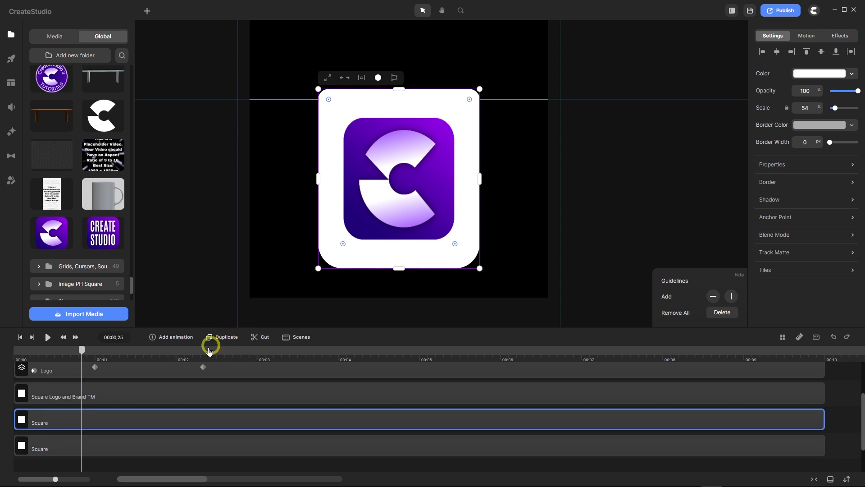
Rename the duplicated square layer "Square Mug Gradient" and move it above the Brand layer at the top of the stack
{"action": "left_click", "coordinate": [50, 422]}
{"action": "right_click", "coordinate": [50, 422]}
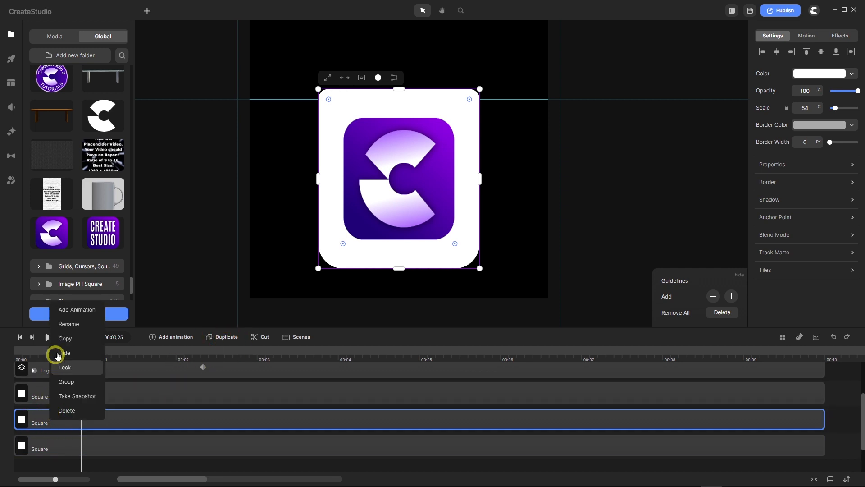
{"action": "left_click", "coordinate": [66, 319]}
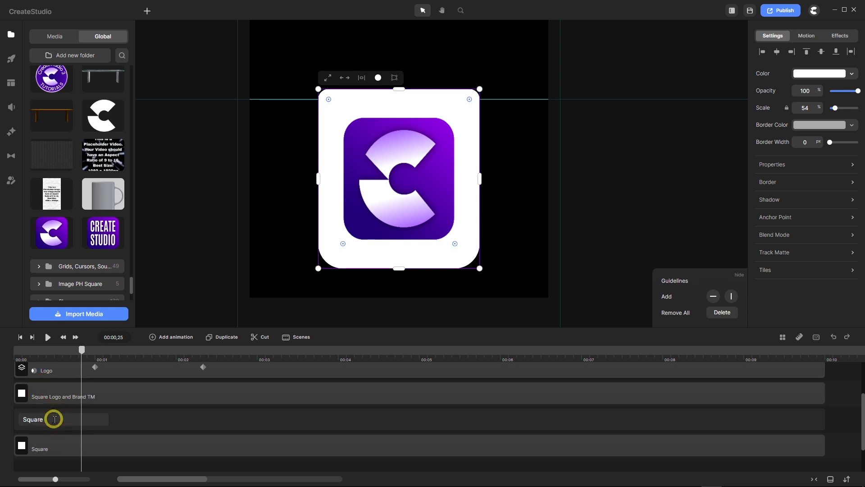
{"action": "type", "text": "Mug Gra"}
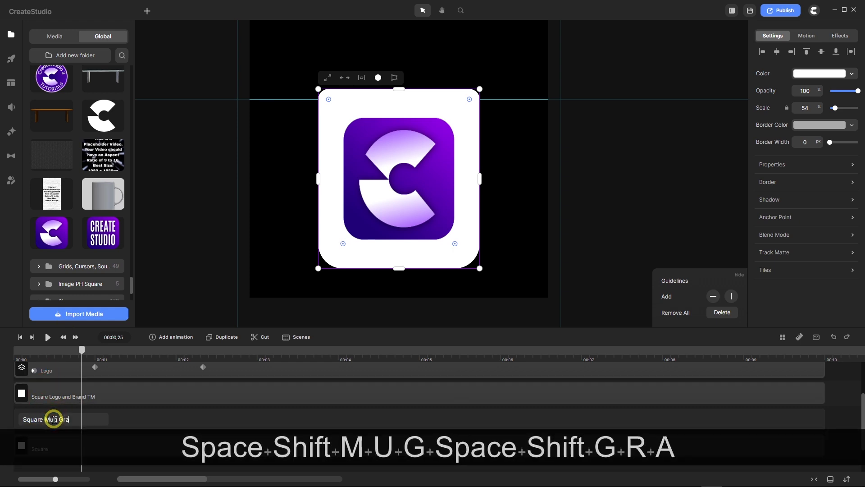
{"action": "type", "text": "dient"}
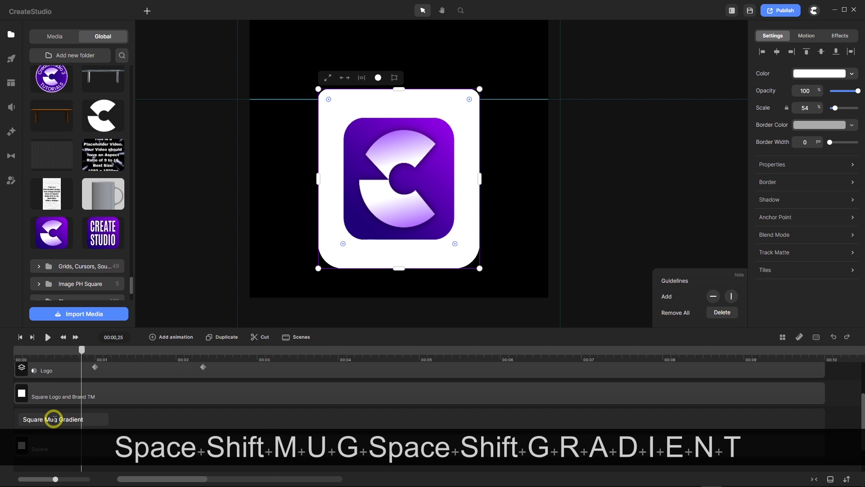
{"action": "key", "text": "Return"}
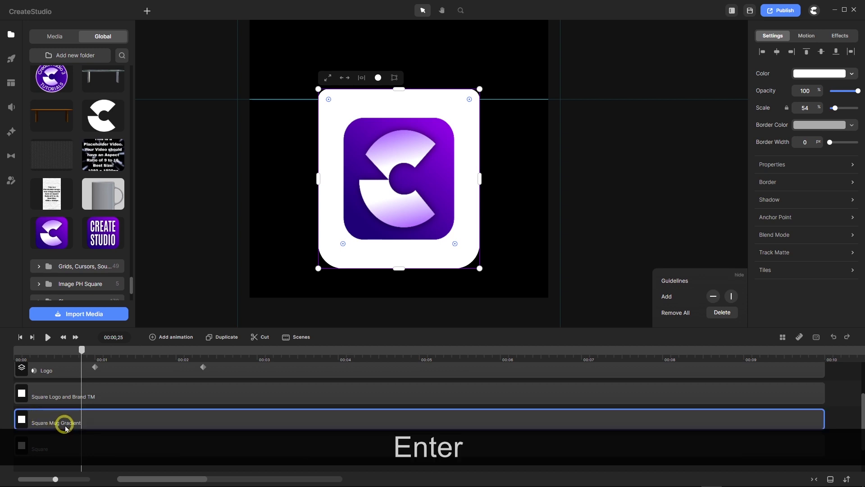
{"action": "left_click_drag", "start_coordinate": [66, 424], "coordinate": [51, 380]}
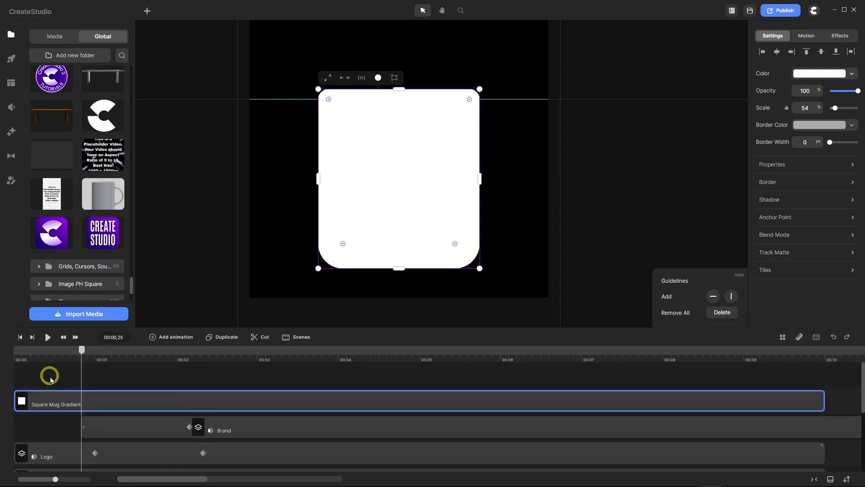
Give Square Mug Gradient a linear gradient fill with an added white stop near the middle and the left end stop set to 2d2d2d
{"action": "left_click", "coordinate": [813, 73]}
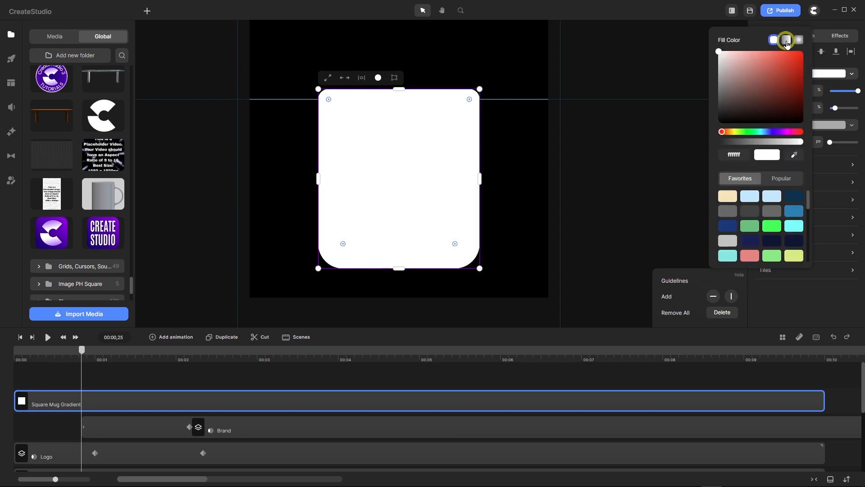
{"action": "left_click", "coordinate": [787, 41]}
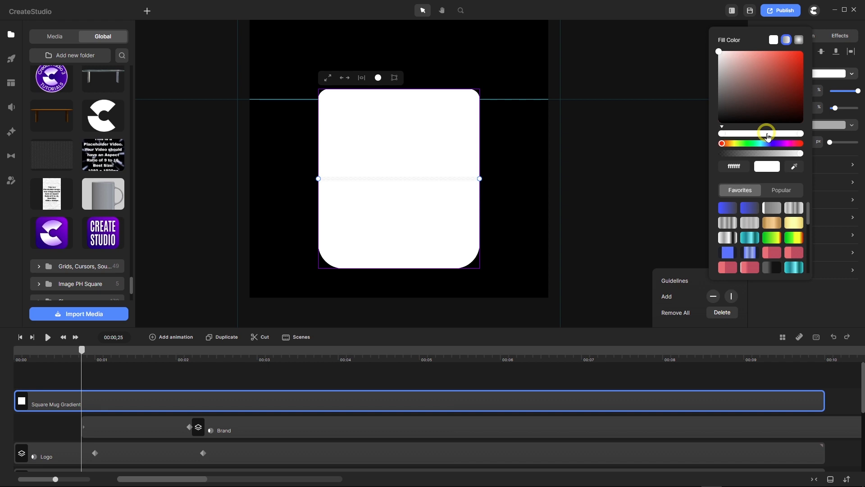
{"action": "left_click", "coordinate": [767, 134]}
{"action": "left_click", "coordinate": [720, 134]}
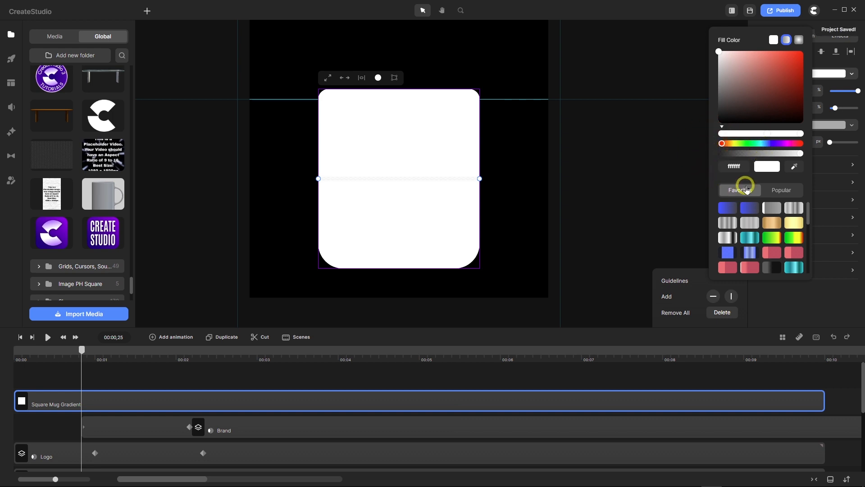
{"action": "left_click_drag", "start_coordinate": [744, 168], "coordinate": [710, 167]}
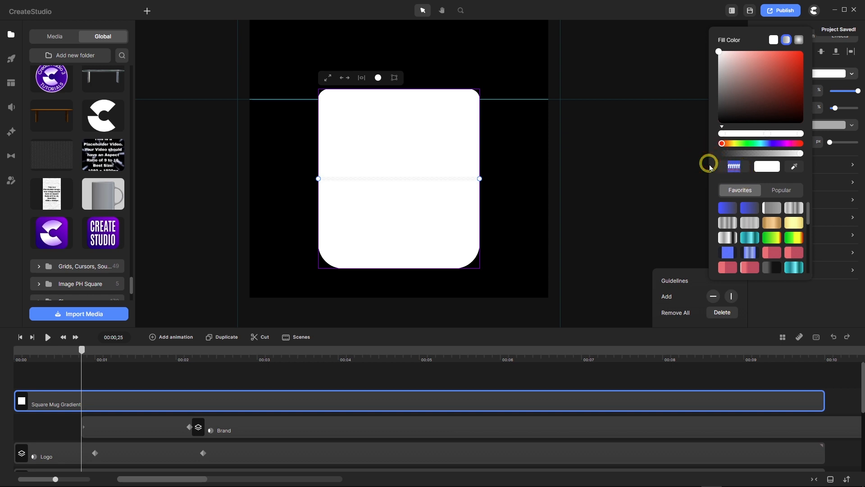
{"action": "type", "text": "2d2d2d"}
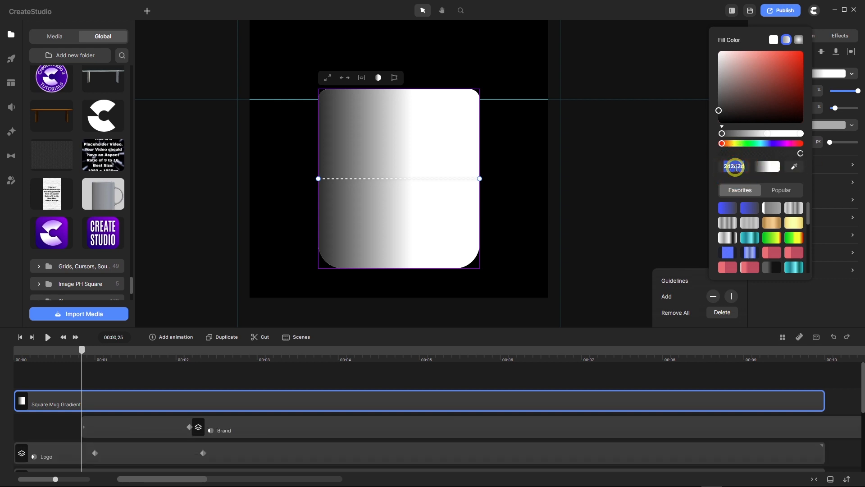
Apply the same 2d2d2d colour to the gradient's right end stop and shift the white middle stop slightly left
{"action": "key", "text": "ctrl+c"}
{"action": "left_click", "coordinate": [801, 134]}
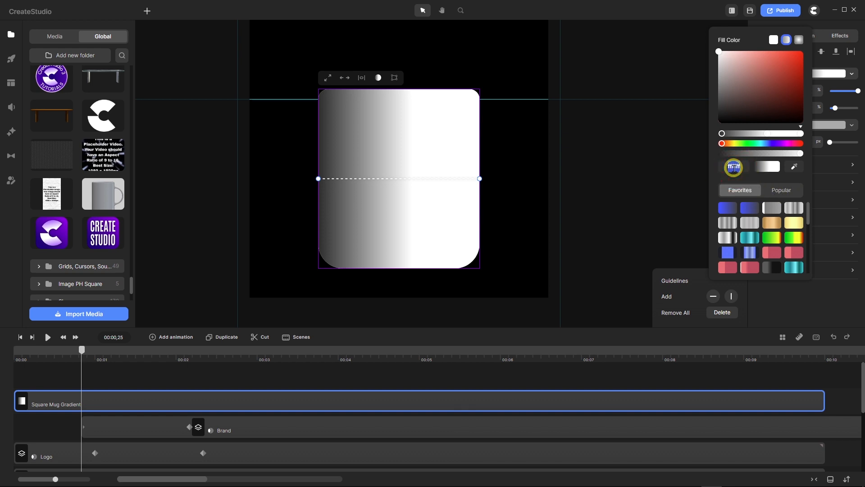
{"action": "key", "text": "ctrl+v"}
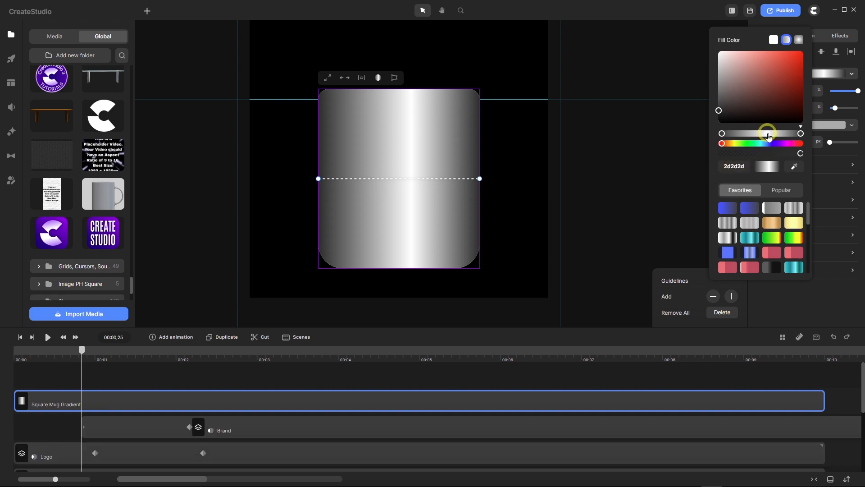
{"action": "mouse_move", "coordinate": [768, 134]}
{"action": "left_mouse_down"}
{"action": "mouse_move", "coordinate": [749, 133]}
{"action": "mouse_move", "coordinate": [766, 134]}
{"action": "left_mouse_up"}
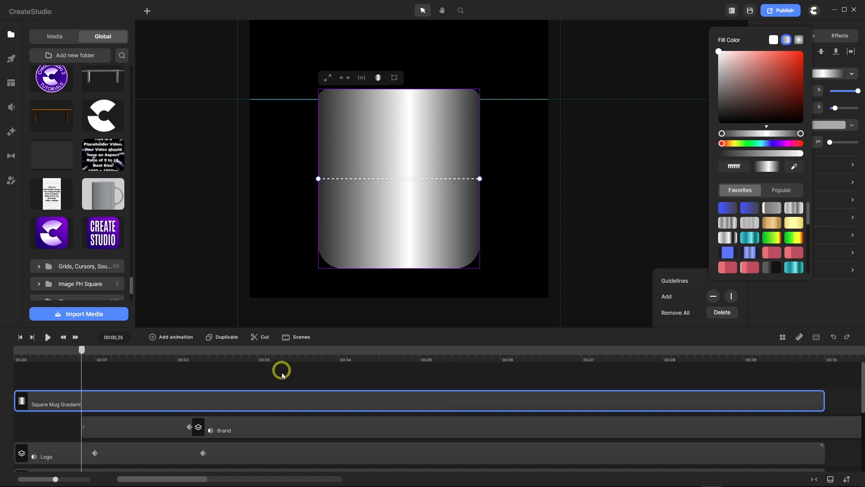
Set the blend mode of the Square Mug Gradient layer to Multiply
{"action": "left_click", "coordinate": [801, 311]}
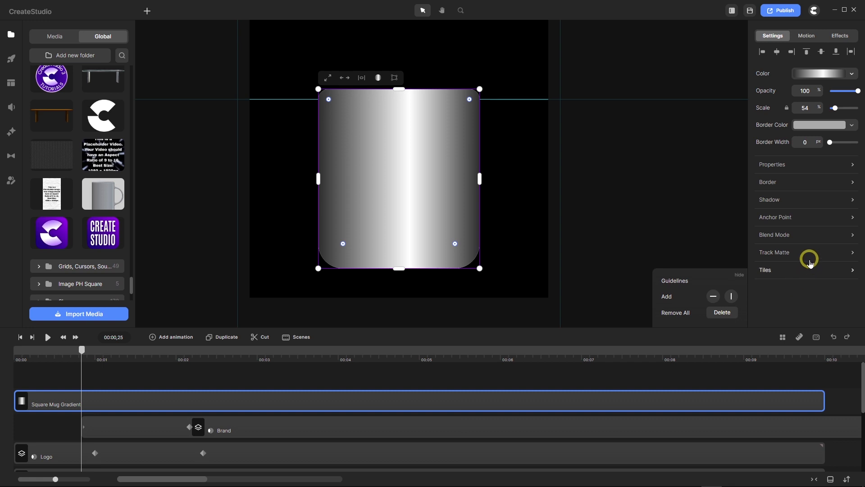
{"action": "left_click", "coordinate": [853, 235]}
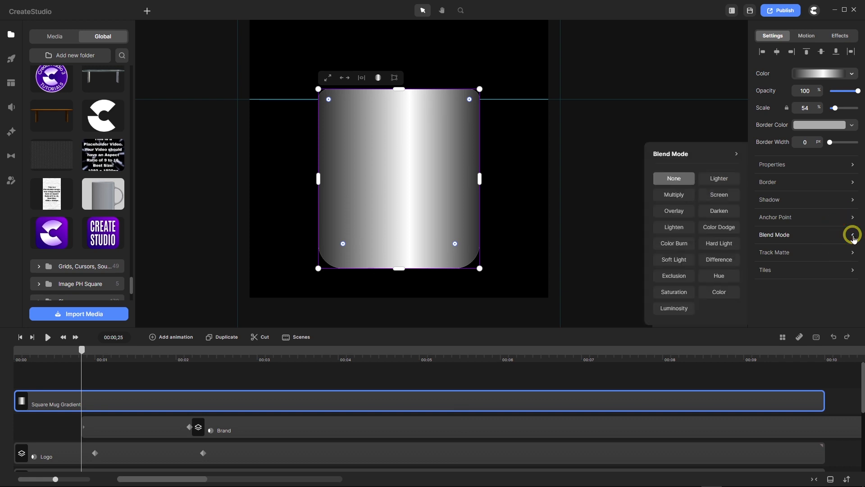
{"action": "left_click", "coordinate": [672, 195]}
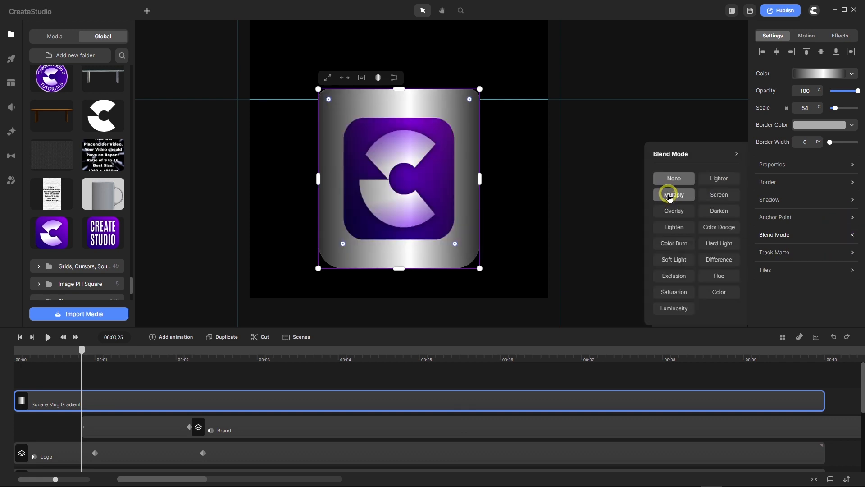
Play the animation from the start, return to about 00:00,23 and examine the gradient shading over the logo up close
{"action": "left_click", "coordinate": [36, 340]}
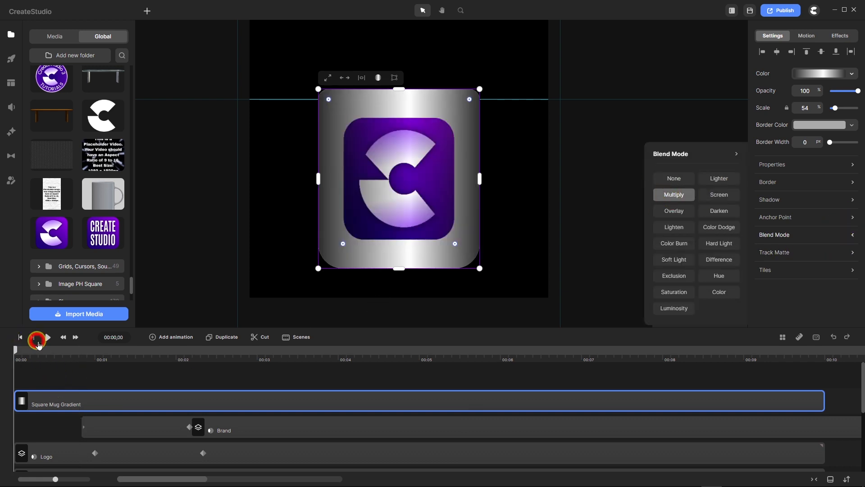
{"action": "left_click", "coordinate": [47, 338]}
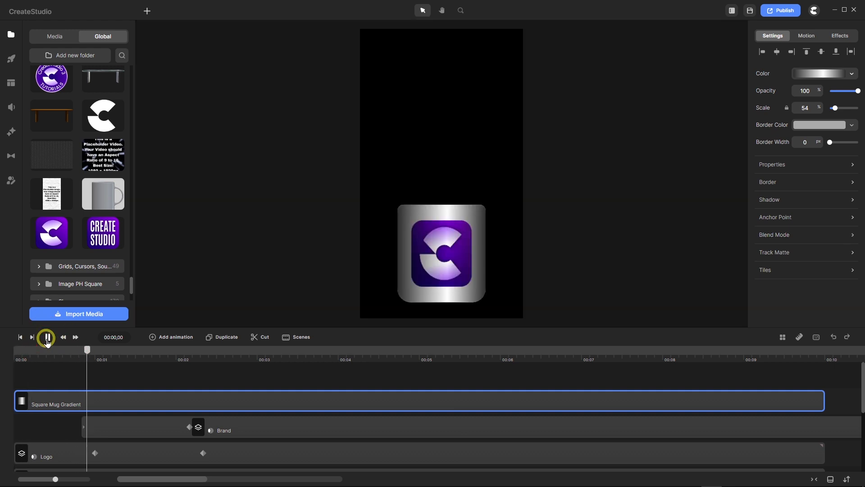
{"action": "left_click", "coordinate": [183, 369]}
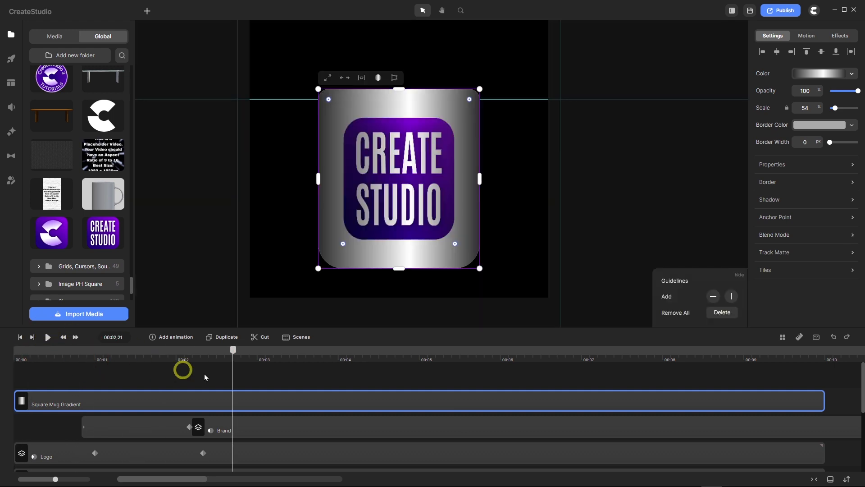
{"action": "left_click_drag", "start_coordinate": [232, 349], "coordinate": [77, 358]}
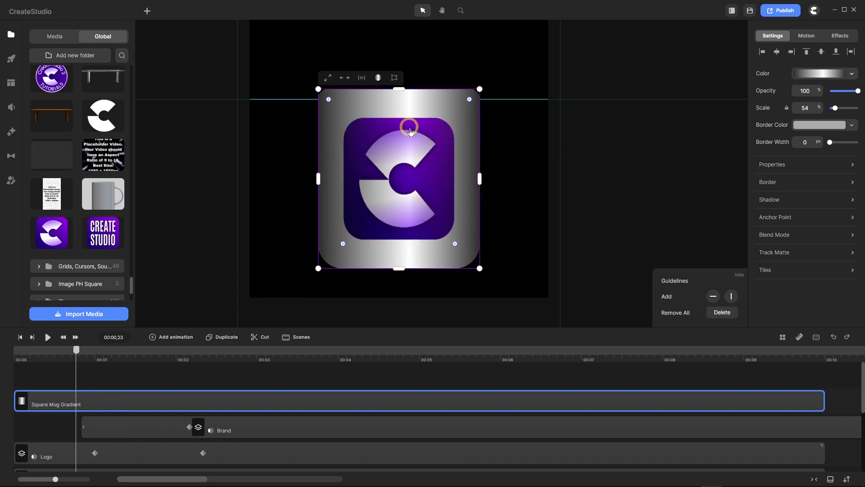
{"action": "scroll", "coordinate": [410, 131], "scroll_direction": "up", "scroll_amount": 5}
{"action": "scroll", "coordinate": [412, 135], "scroll_direction": "down", "scroll_amount": 3}
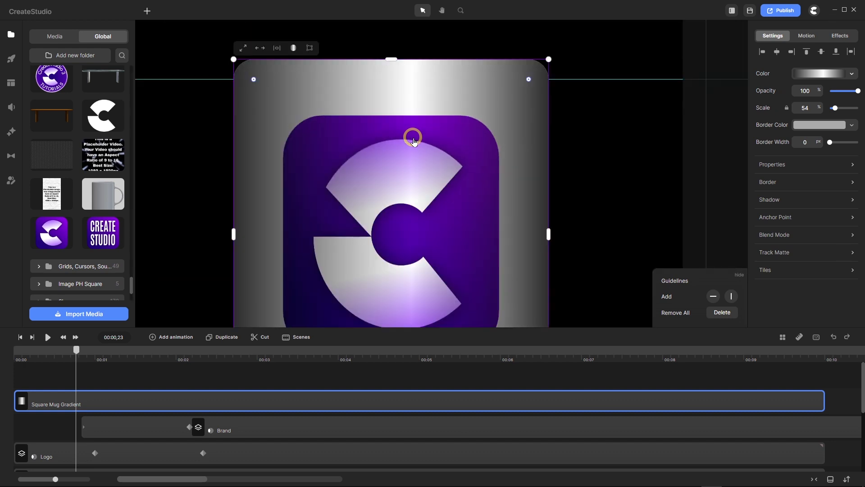
{"action": "scroll", "coordinate": [405, 158], "scroll_direction": "down", "scroll_amount": 2}
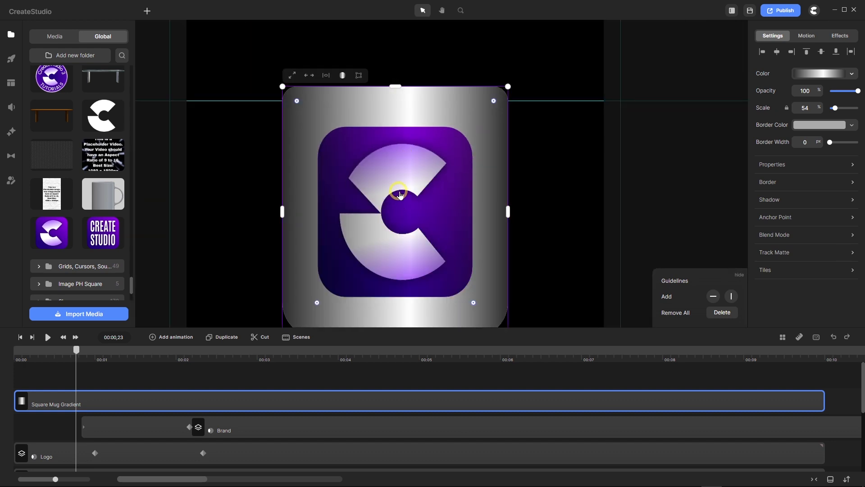
{"action": "scroll", "coordinate": [413, 137], "scroll_direction": "up", "scroll_amount": 5}
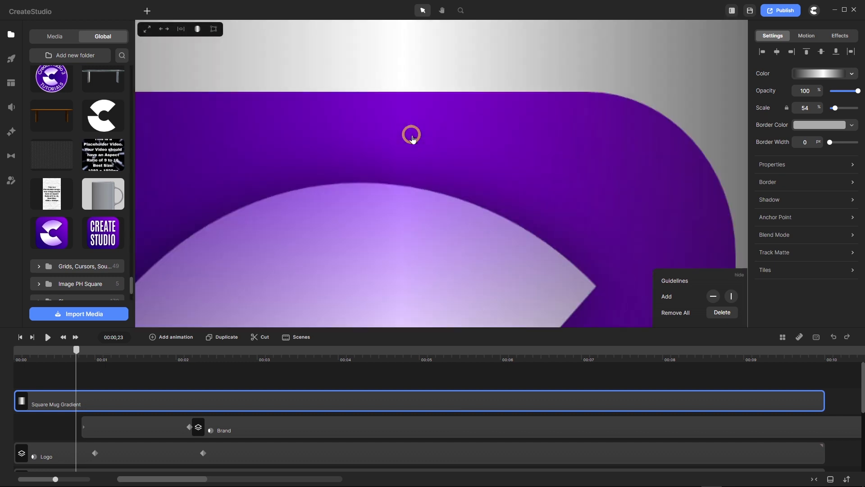
{"action": "scroll", "coordinate": [412, 138], "scroll_direction": "down", "scroll_amount": 5}
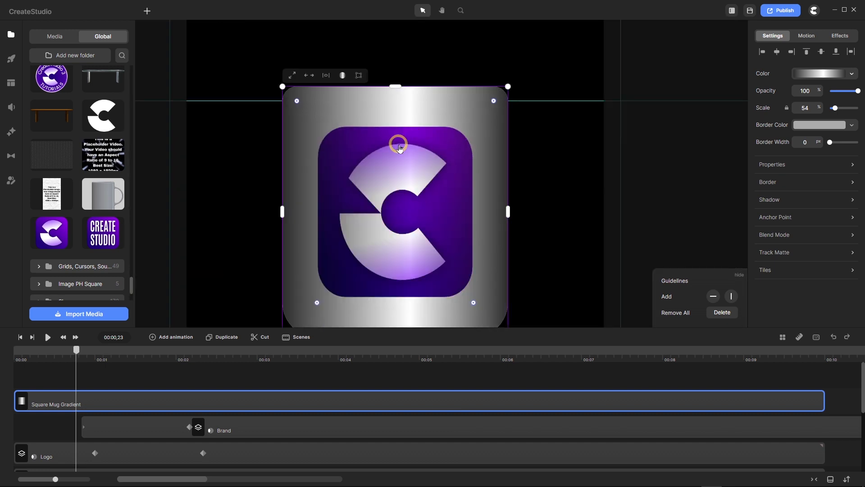
{"action": "scroll", "coordinate": [396, 141], "scroll_direction": "down", "scroll_amount": 2}
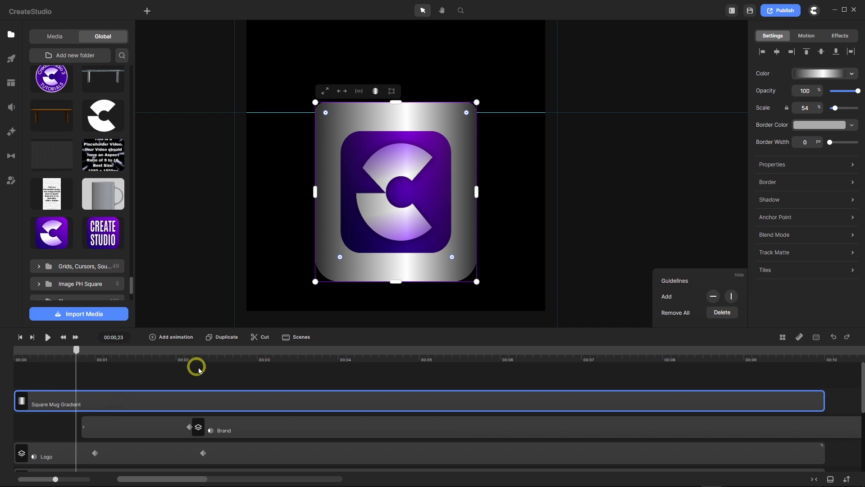
Duplicate the Square Mug Gradient layer and rename the upper copy Square Mug Hightlight
{"action": "left_click", "coordinate": [227, 338]}
{"action": "left_click", "coordinate": [106, 393]}
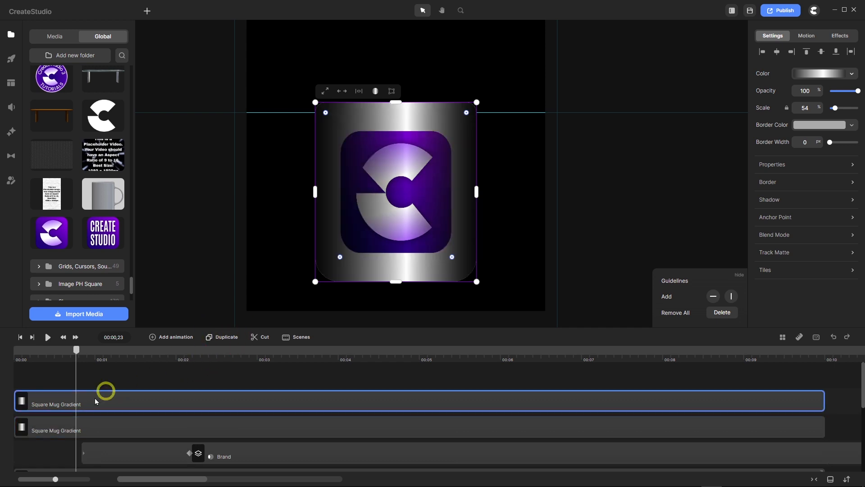
{"action": "right_click", "coordinate": [65, 408]}
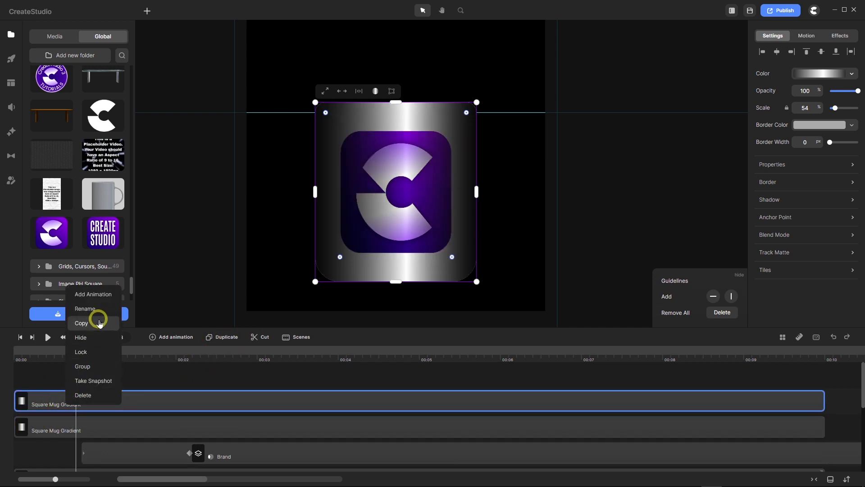
{"action": "left_click", "coordinate": [96, 317]}
{"action": "left_click", "coordinate": [87, 400]}
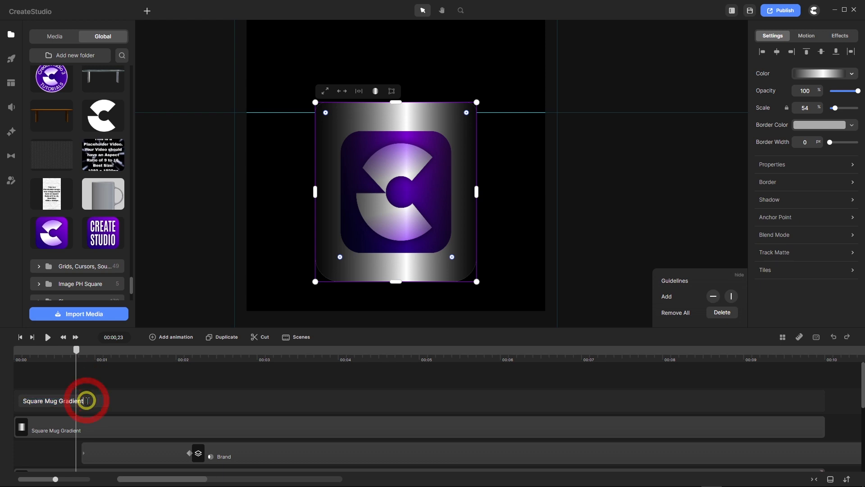
{"action": "double_click", "coordinate": [70, 400]}
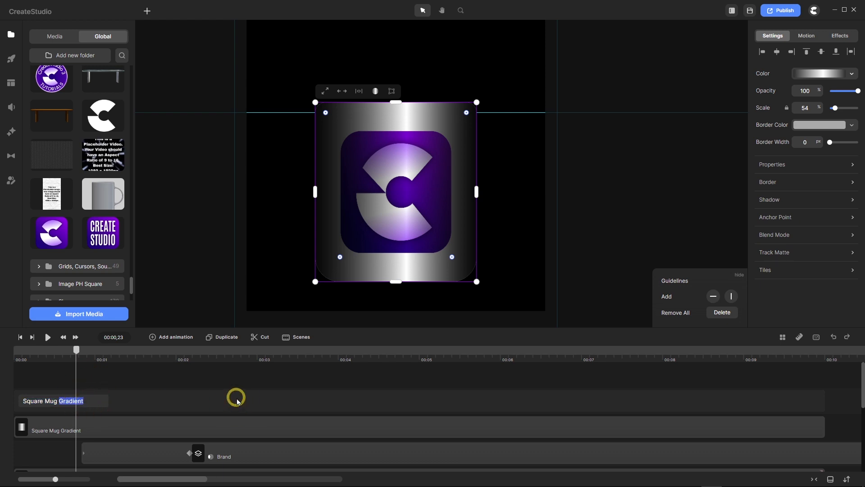
{"action": "type", "text": "High"}
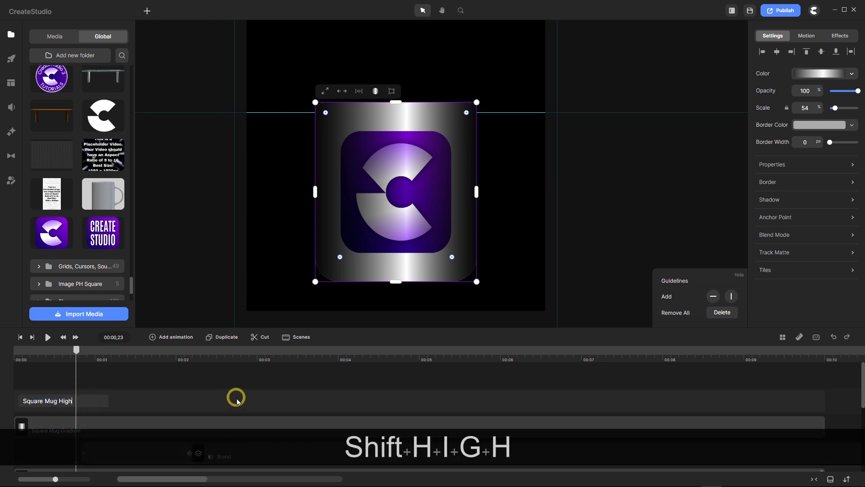
{"action": "type", "text": "tlight"}
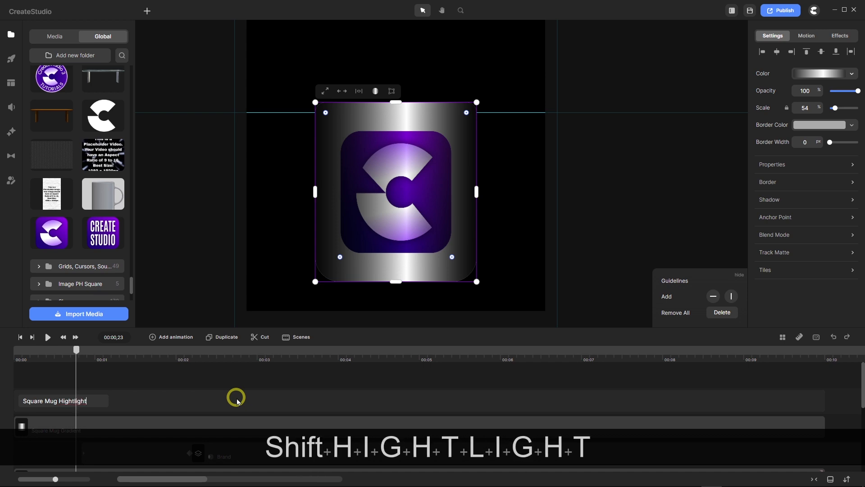
{"action": "key", "text": "Return"}
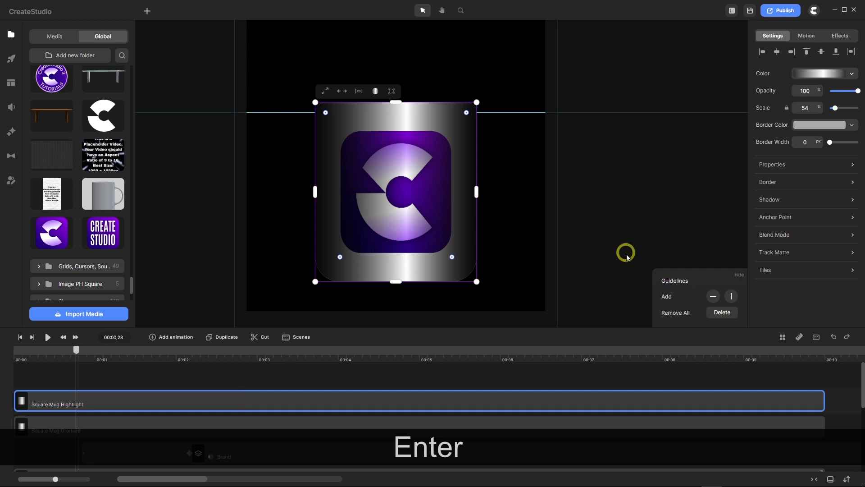
Make both dark end stops of the Square Mug Hightlight gradient fully transparent
{"action": "left_click", "coordinate": [815, 74]}
{"action": "left_click", "coordinate": [723, 132]}
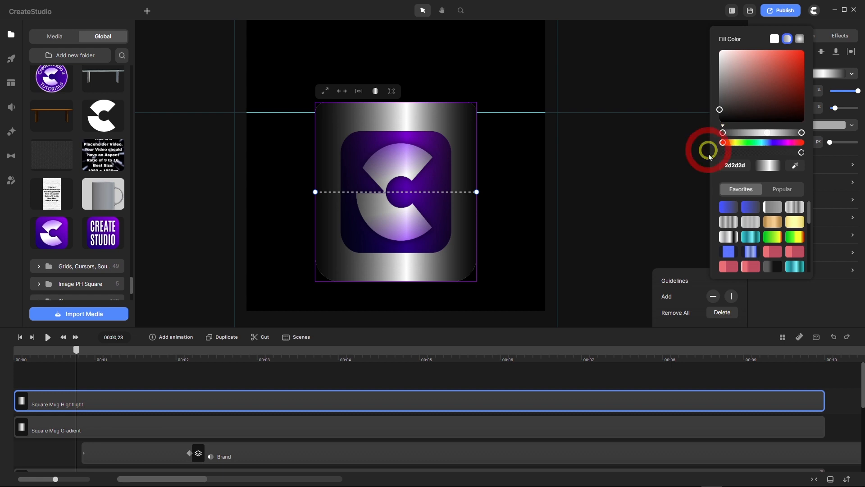
{"action": "left_click", "coordinate": [801, 153]}
{"action": "left_click_drag", "start_coordinate": [803, 155], "coordinate": [685, 159]}
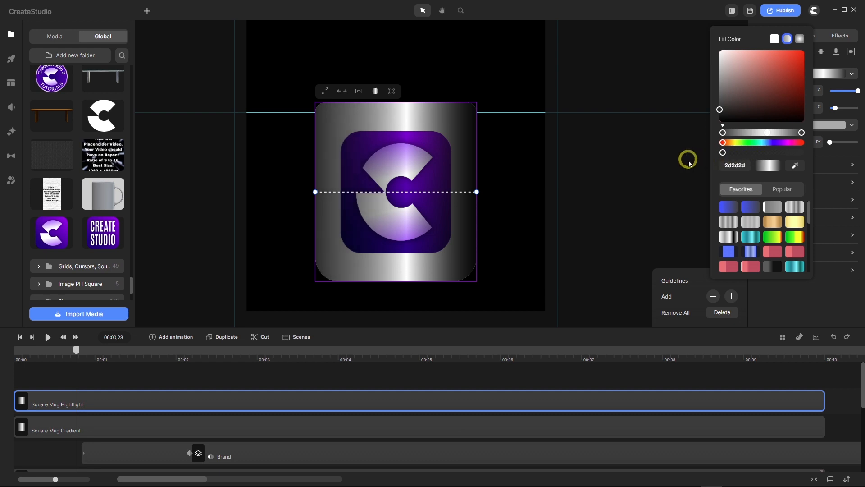
{"action": "left_click", "coordinate": [806, 154]}
{"action": "left_click_drag", "start_coordinate": [805, 154], "coordinate": [693, 153]}
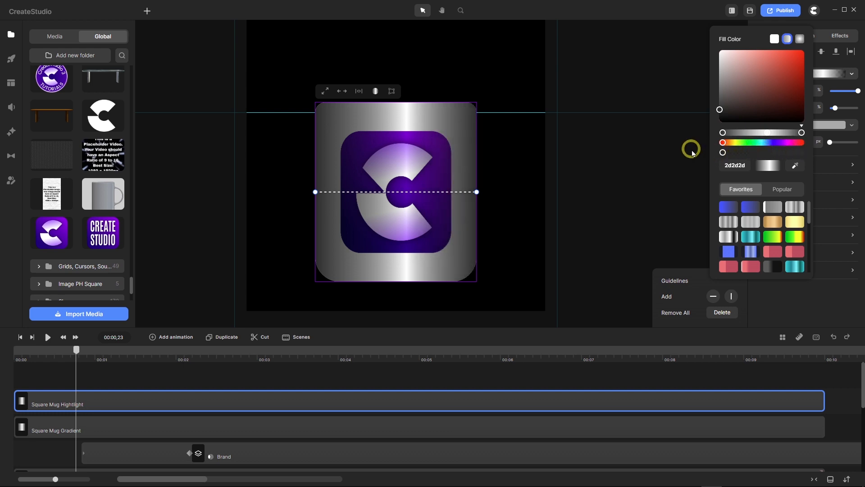
{"action": "scroll", "coordinate": [387, 144], "scroll_direction": "up", "scroll_amount": 3}
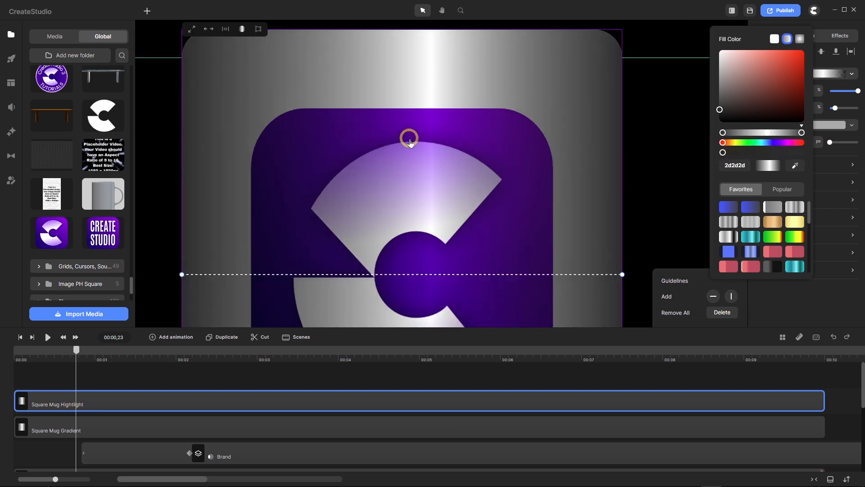
{"action": "scroll", "coordinate": [411, 140], "scroll_direction": "down", "scroll_amount": 3}
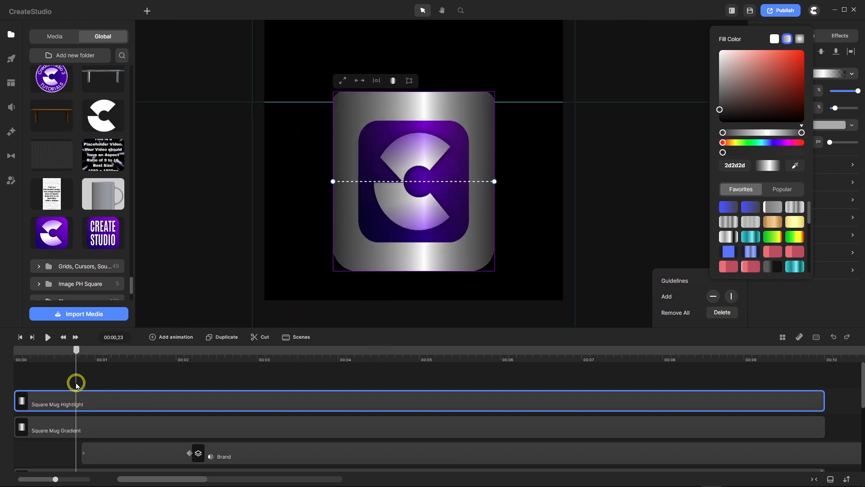
Set the Square Mug Hightlight layer to Hard Light blending at 50% opacity and return the playhead to 00:00,00
{"action": "left_click_drag", "start_coordinate": [79, 356], "coordinate": [41, 356]}
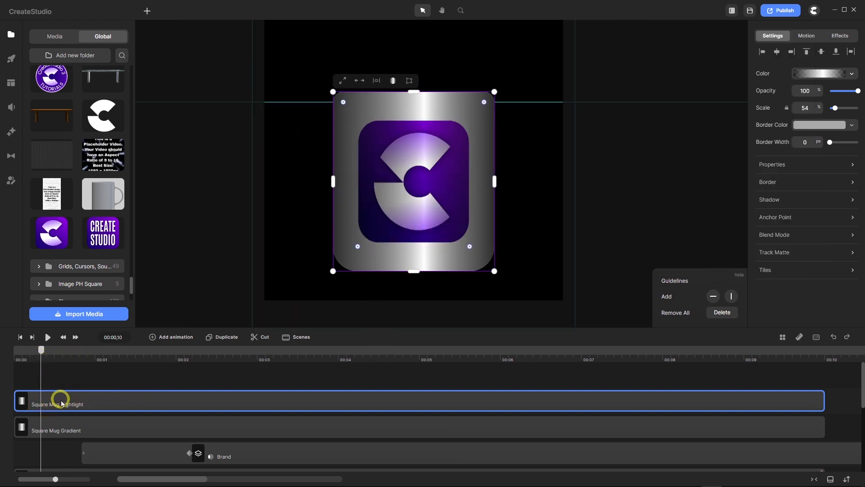
{"action": "mouse_move", "coordinate": [60, 398]}
{"action": "left_mouse_down"}
{"action": "mouse_move", "coordinate": [93, 402]}
{"action": "mouse_move", "coordinate": [56, 406]}
{"action": "left_mouse_up"}
{"action": "left_click", "coordinate": [853, 235]}
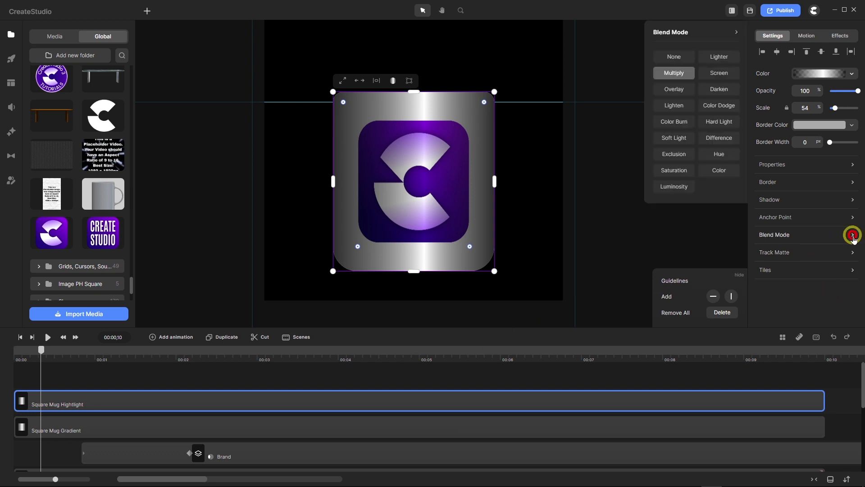
{"action": "left_click", "coordinate": [718, 243]}
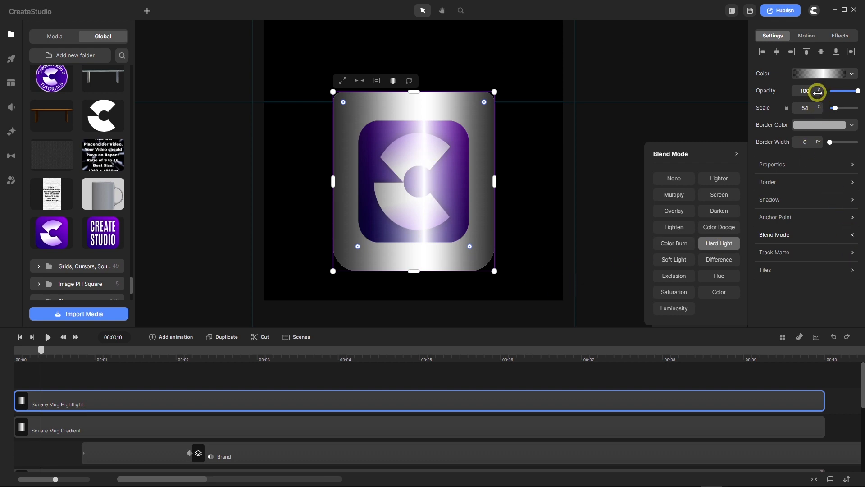
{"action": "left_click_drag", "start_coordinate": [812, 90], "coordinate": [788, 87]}
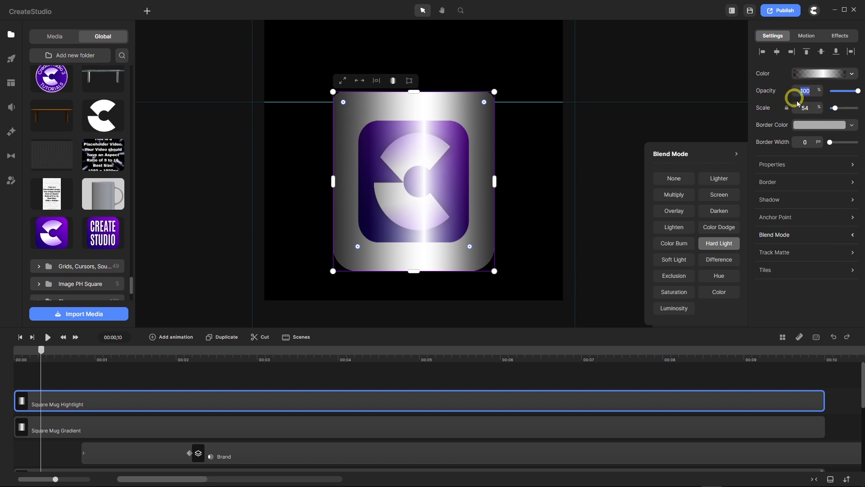
{"action": "type", "text": "50"}
{"action": "key", "text": "Return"}
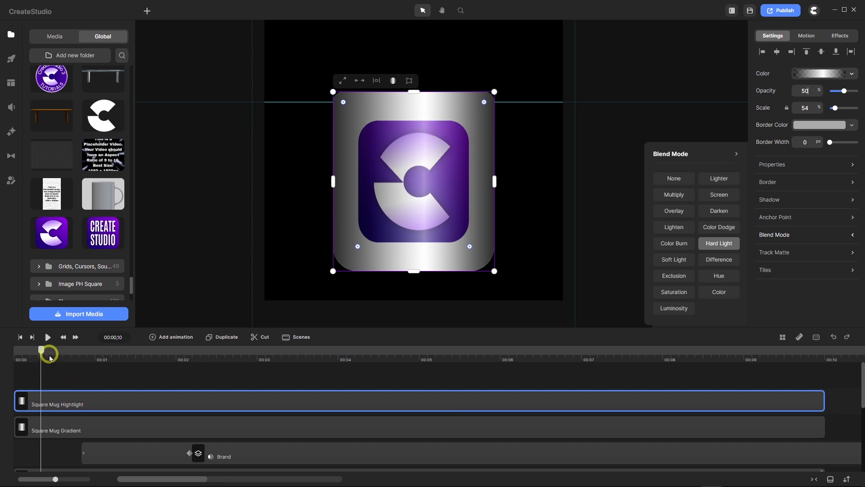
{"action": "left_click_drag", "start_coordinate": [41, 350], "coordinate": [4, 350]}
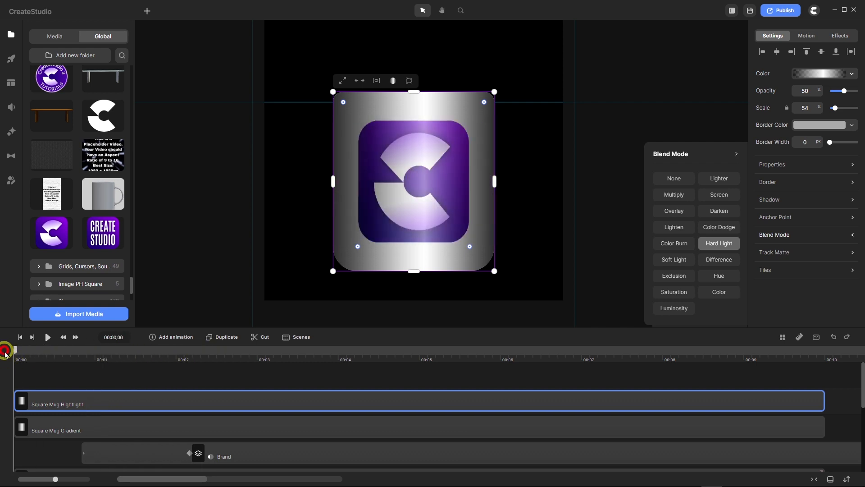
Try 40% opacity on the Square Mug Hightlight layer and set it back to 50%
{"action": "double_click", "coordinate": [805, 91]}
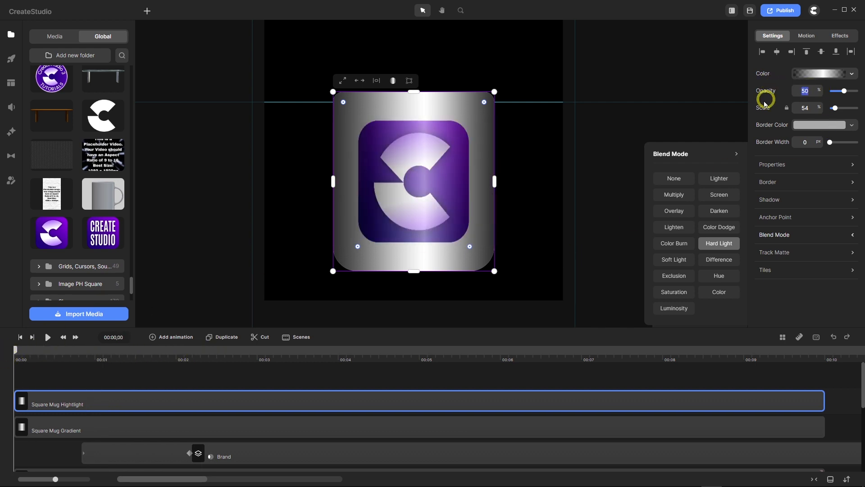
{"action": "type", "text": "40"}
{"action": "key", "text": "Return"}
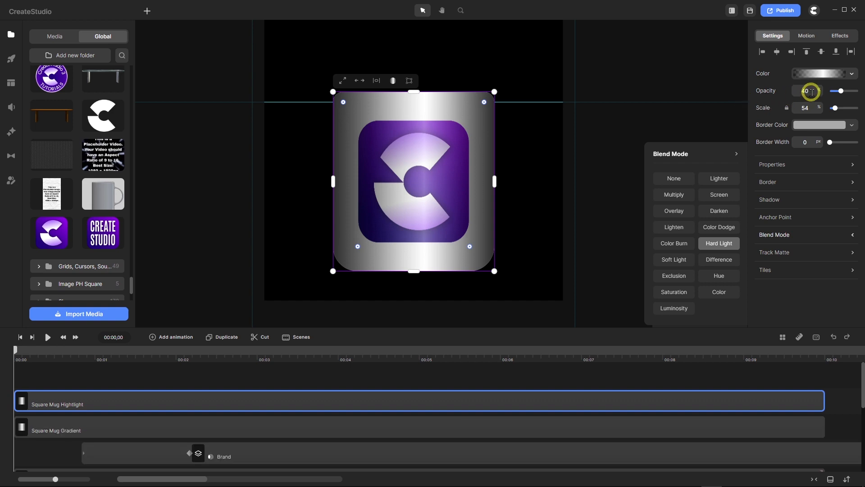
{"action": "left_click_drag", "start_coordinate": [811, 92], "coordinate": [792, 94]}
{"action": "type", "text": "50"}
{"action": "key", "text": "Return"}
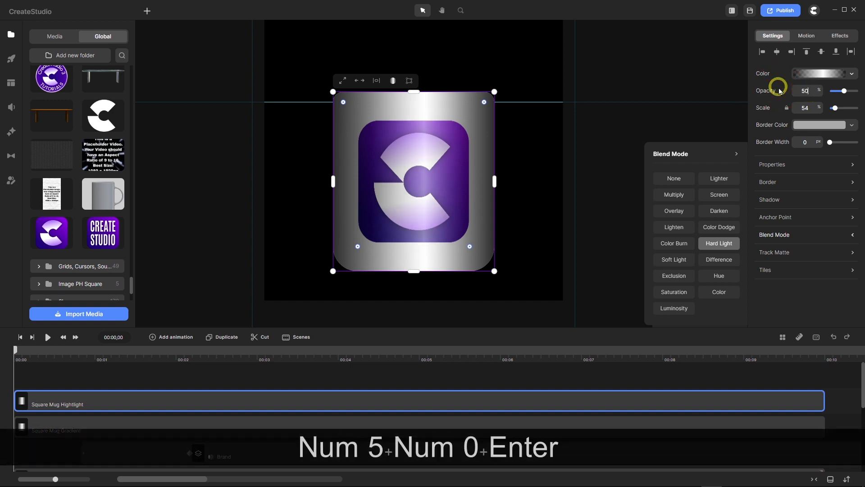
Deselect the highlight layer and hide the guidelines on the canvas
{"action": "left_click", "coordinate": [282, 382]}
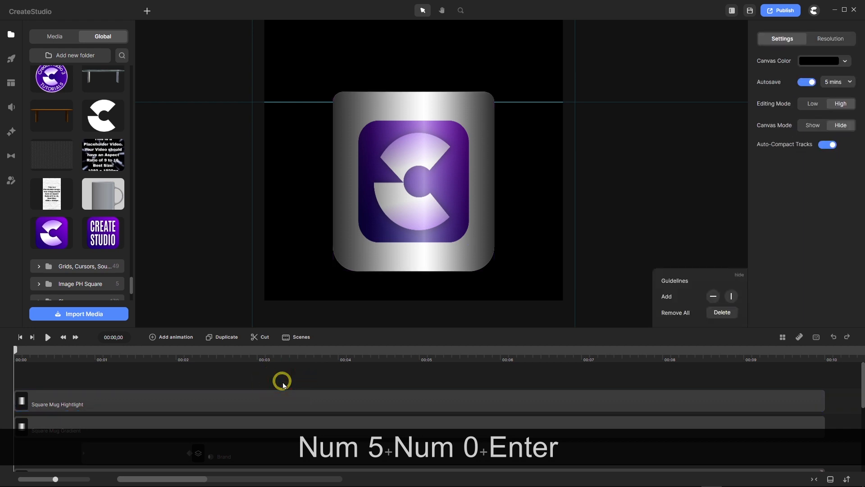
{"action": "scroll", "coordinate": [395, 223], "scroll_direction": "down", "scroll_amount": 5}
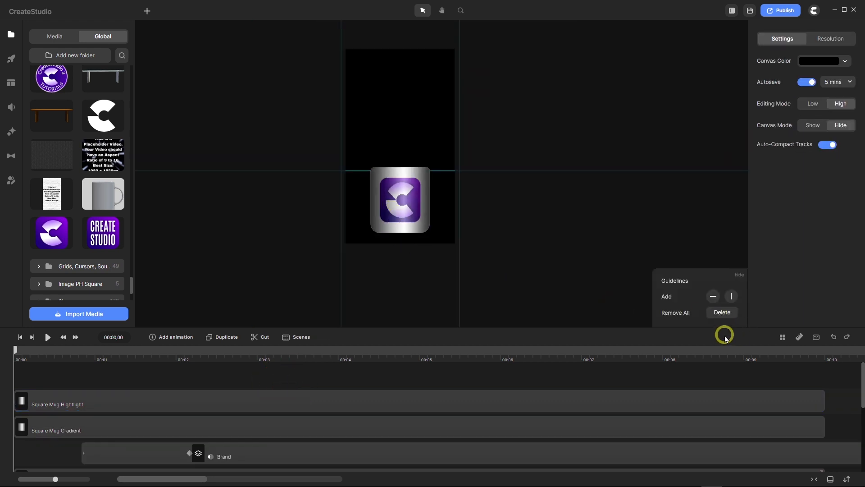
{"action": "left_click", "coordinate": [799, 338]}
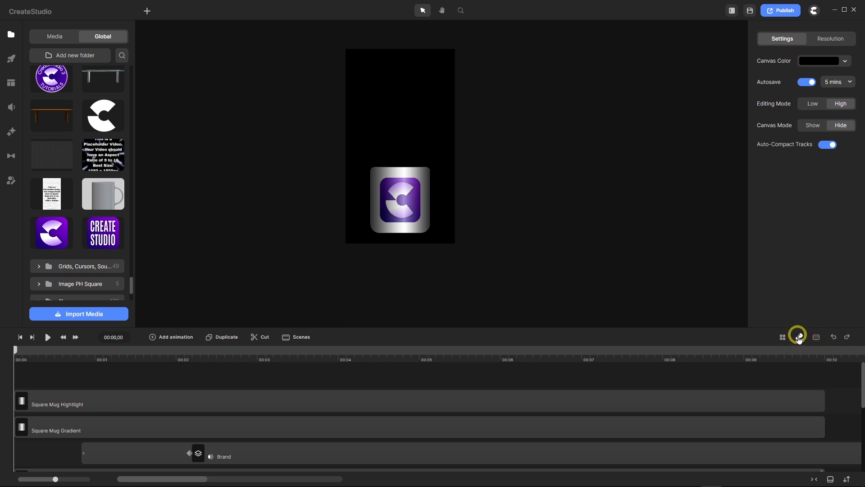
Select all the mug, logo and brand layers on the timeline and combine them into one group
{"action": "scroll", "coordinate": [422, 176], "scroll_direction": "up", "scroll_amount": 3}
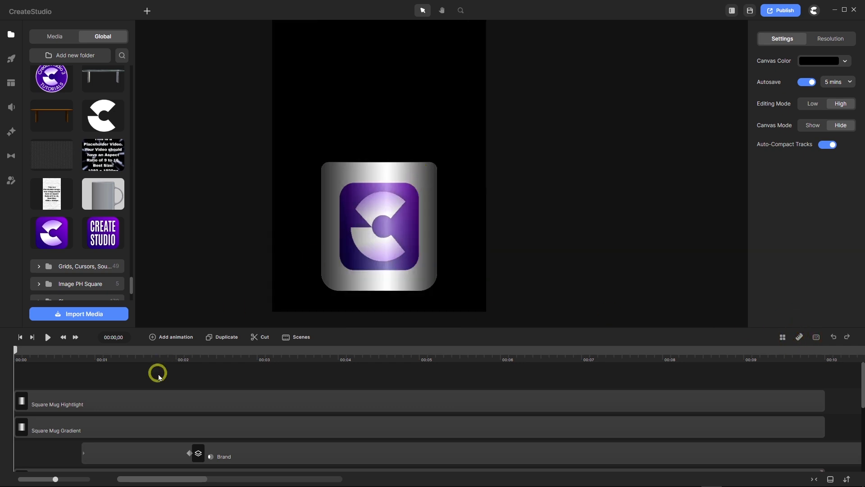
{"action": "scroll", "coordinate": [159, 376], "scroll_direction": "down", "scroll_amount": 3}
{"action": "scroll", "coordinate": [159, 377], "scroll_direction": "down", "scroll_amount": 1}
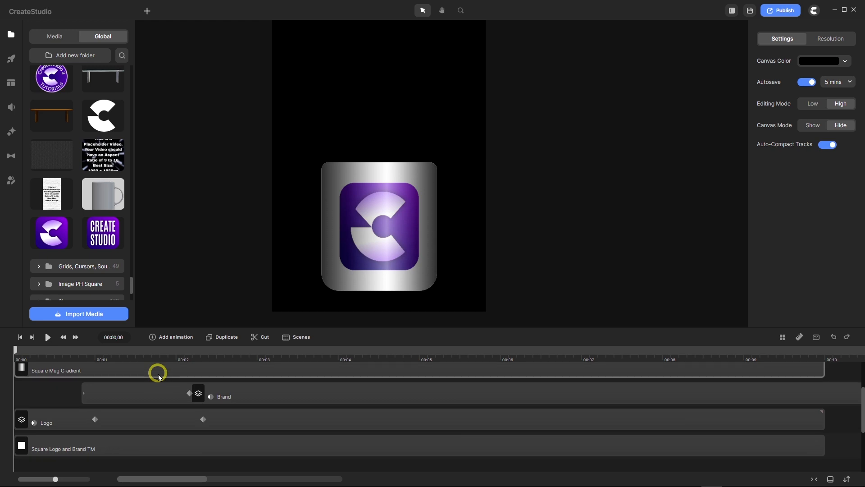
{"action": "scroll", "coordinate": [159, 376], "scroll_direction": "up", "scroll_amount": 3}
{"action": "scroll", "coordinate": [158, 376], "scroll_direction": "down", "scroll_amount": 1}
{"action": "scroll", "coordinate": [159, 376], "scroll_direction": "up", "scroll_amount": 1}
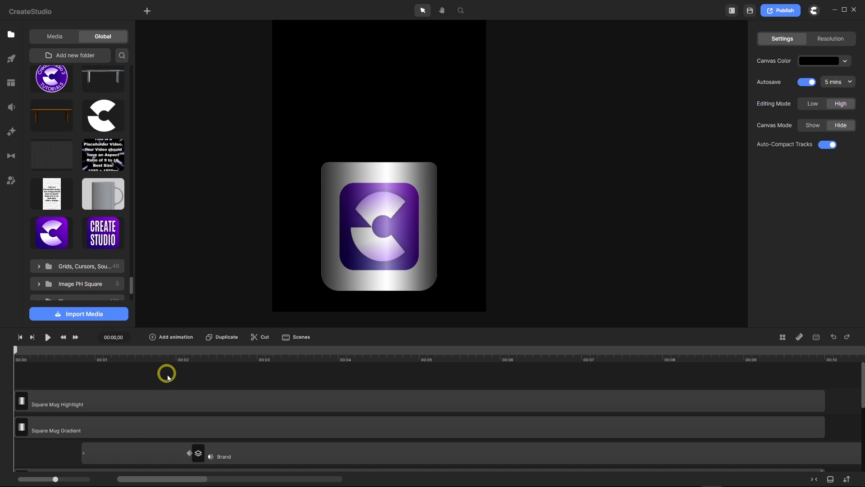
{"action": "key", "text": "ctrl+a"}
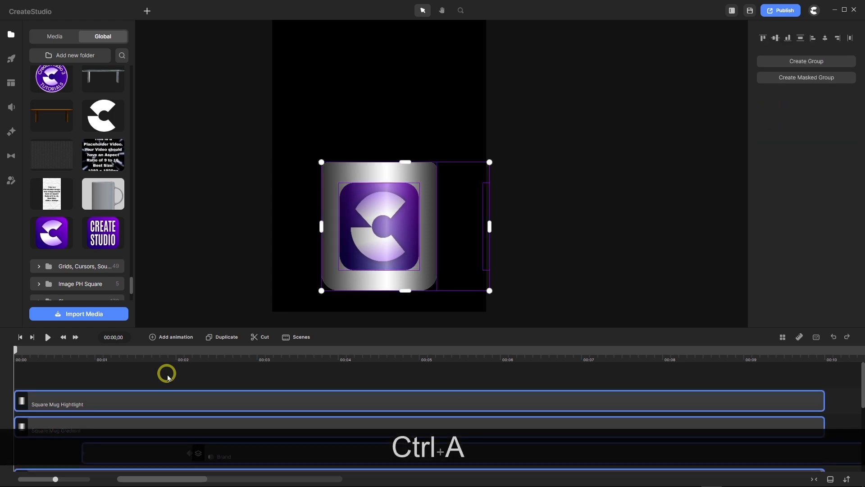
{"action": "key", "text": "ctrl"}
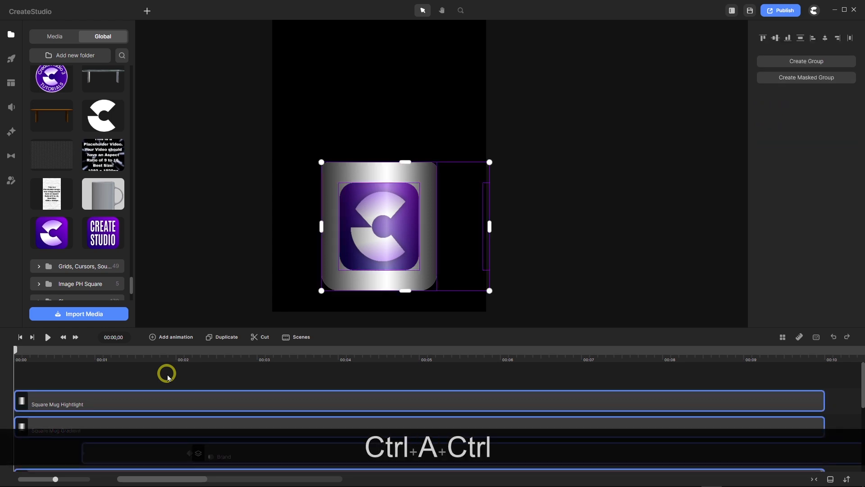
{"action": "key", "text": "ctrl+g"}
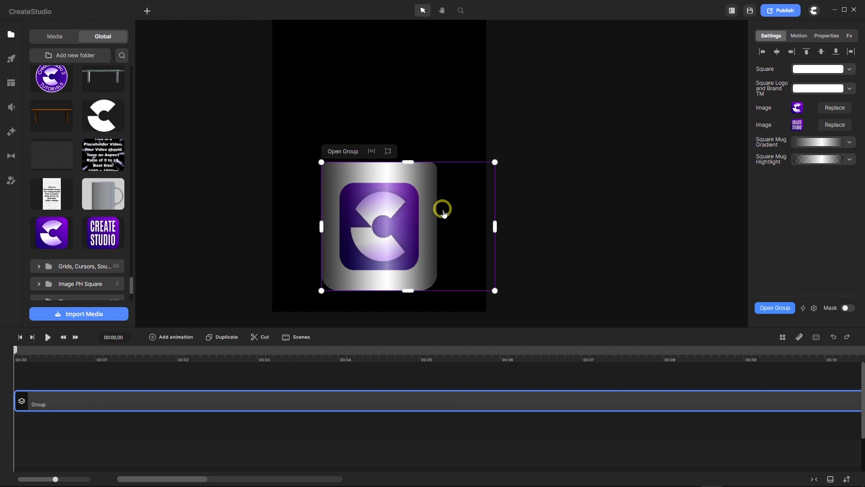
Open the new group, narrow its boundaries to the mug's right edge, and return to the main timeline
{"action": "double_click", "coordinate": [159, 404]}
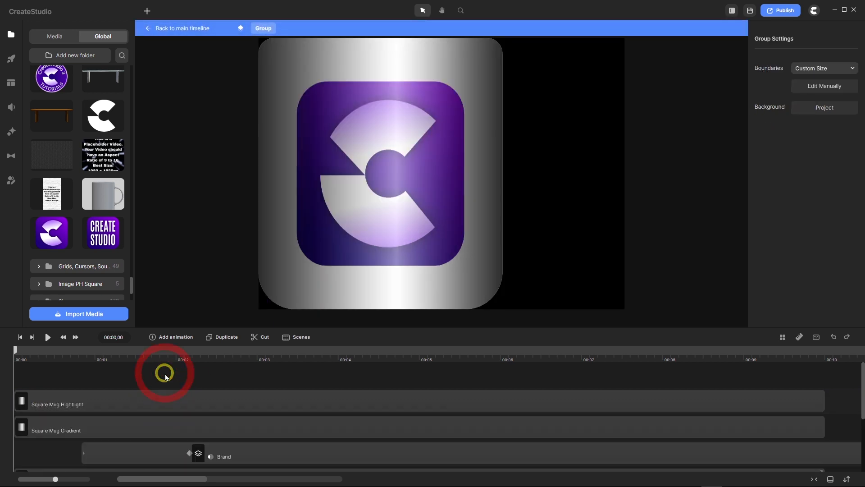
{"action": "left_click", "coordinate": [819, 90]}
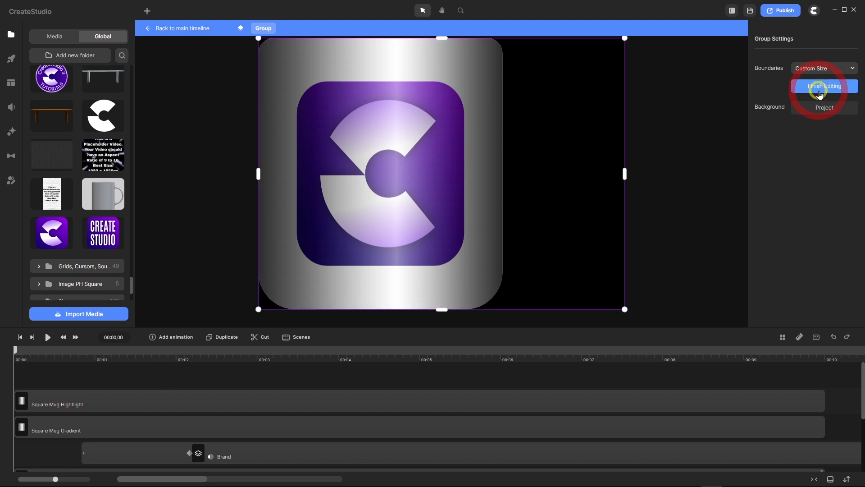
{"action": "left_click_drag", "start_coordinate": [624, 175], "coordinate": [505, 184]}
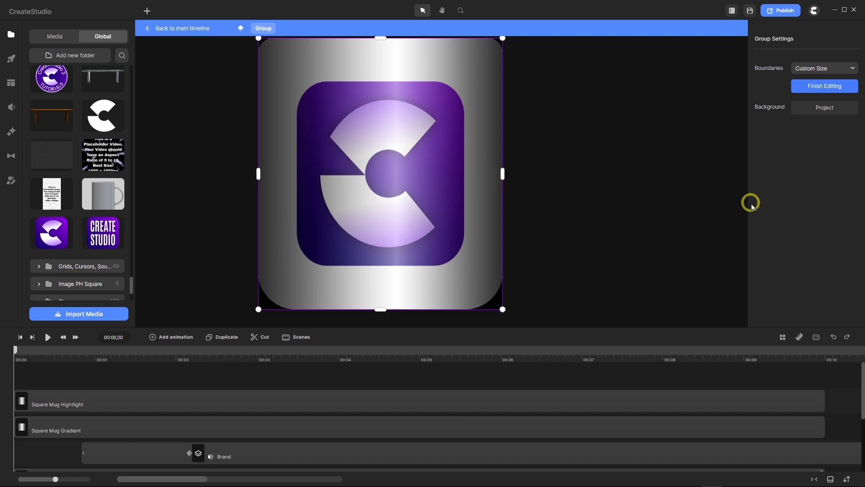
{"action": "left_click", "coordinate": [826, 88]}
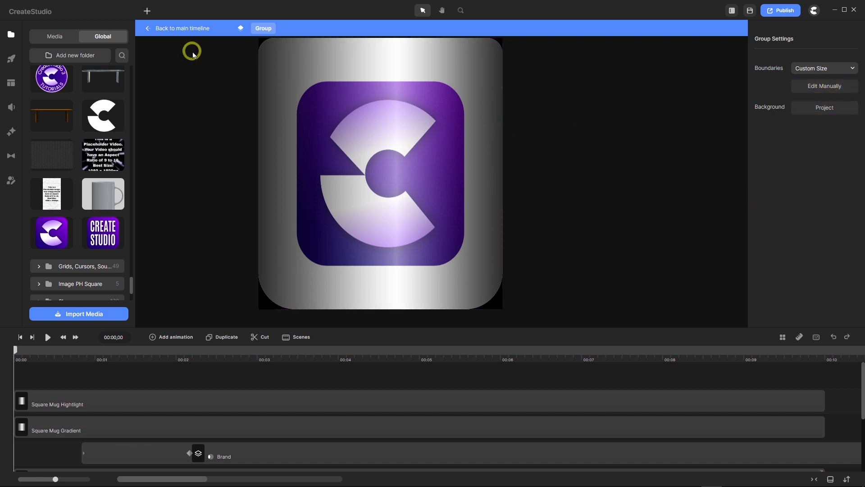
{"action": "left_click", "coordinate": [175, 29]}
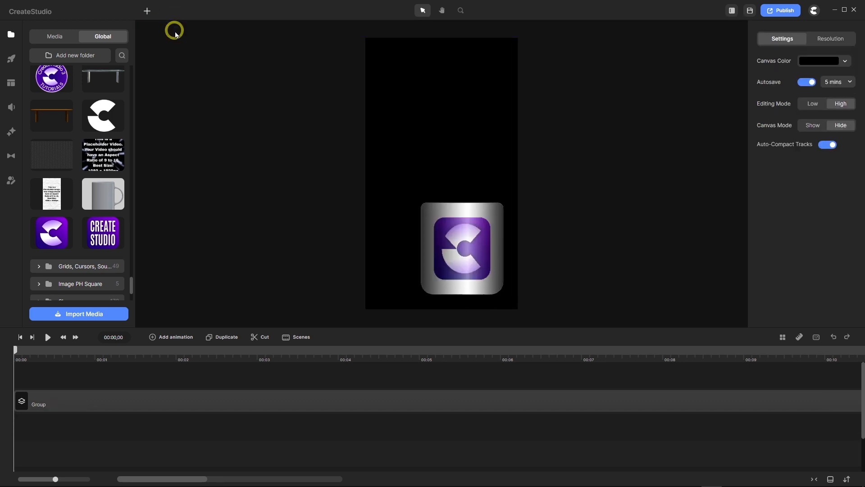
Center the mug group horizontally on the canvas, preview the logo animation, and return to the start of the timeline
{"action": "left_click", "coordinate": [168, 402]}
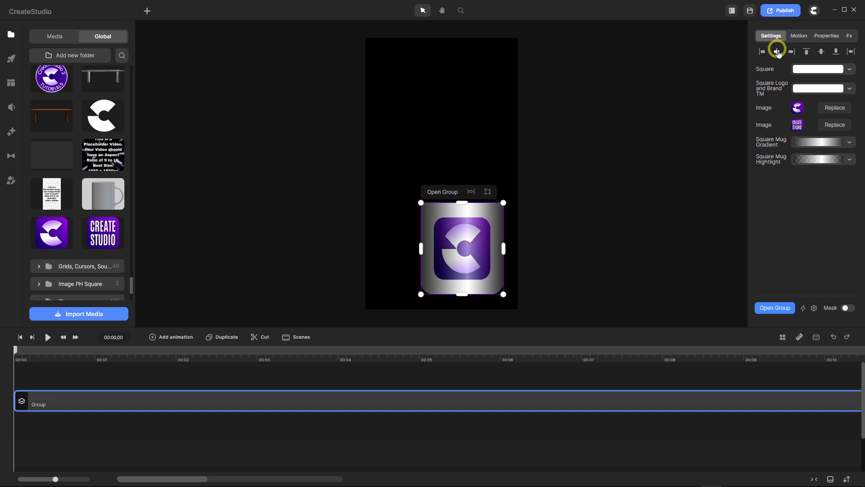
{"action": "left_click", "coordinate": [778, 52]}
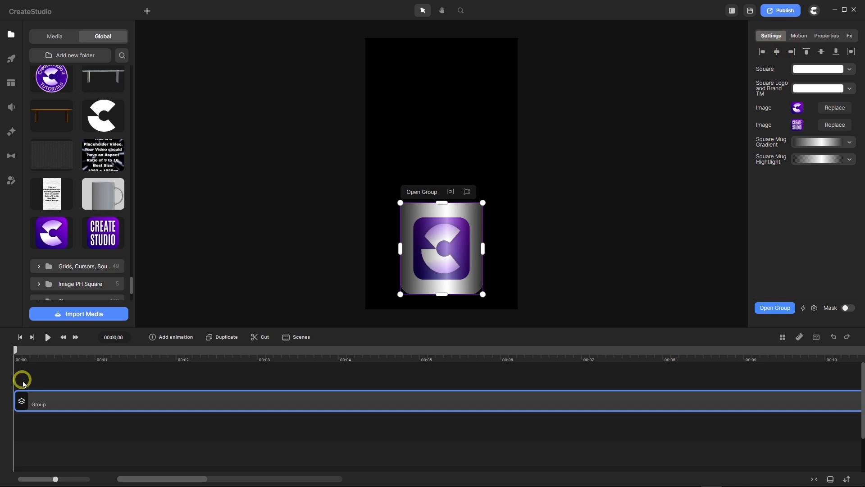
{"action": "left_click", "coordinate": [48, 338]}
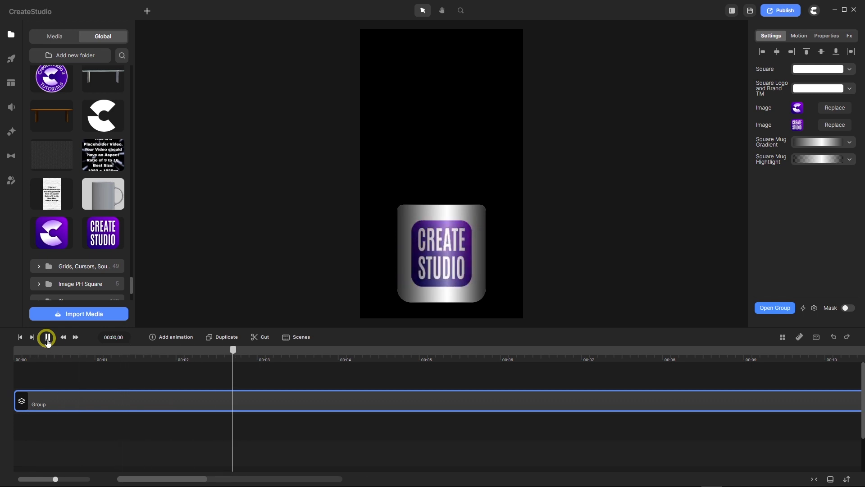
{"action": "left_click", "coordinate": [40, 339]}
{"action": "left_click", "coordinate": [20, 339]}
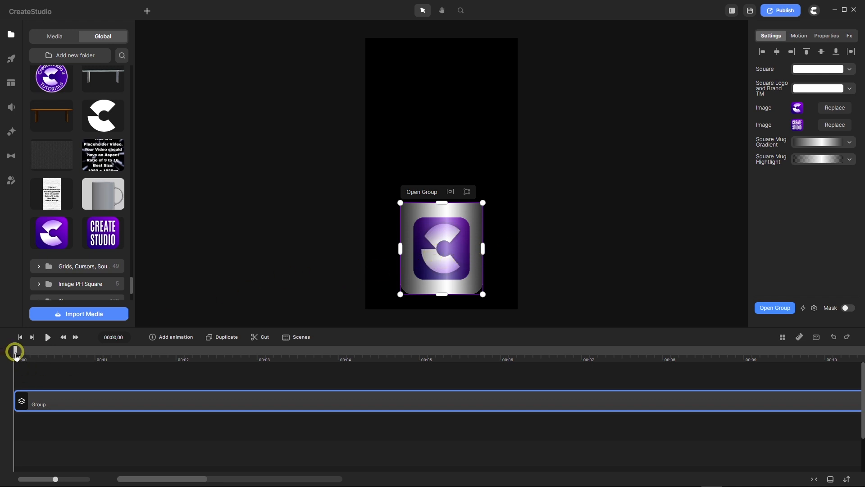
Align the playhead at 00:01,00 with the Logo layer's first keyframe inside the group, and return to the main timeline
{"action": "left_click_drag", "start_coordinate": [16, 354], "coordinate": [97, 374]}
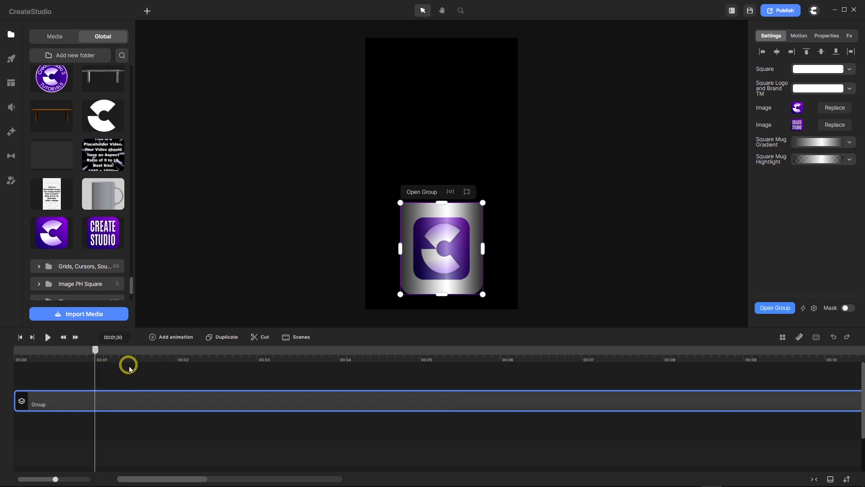
{"action": "double_click", "coordinate": [117, 407]}
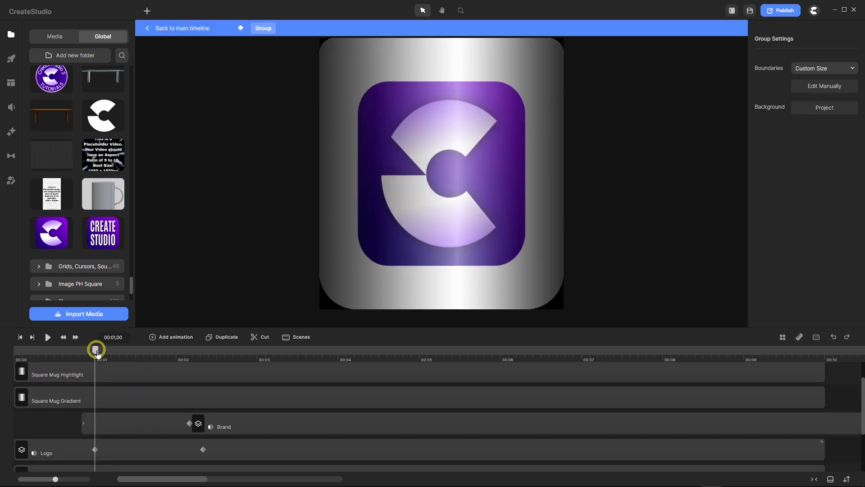
{"action": "left_click", "coordinate": [100, 450]}
{"action": "left_click", "coordinate": [188, 34]}
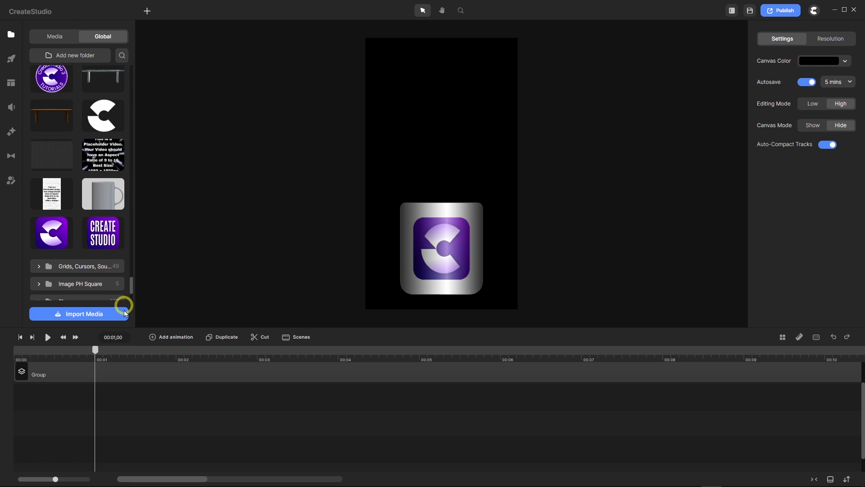
{"action": "double_click", "coordinate": [101, 373]}
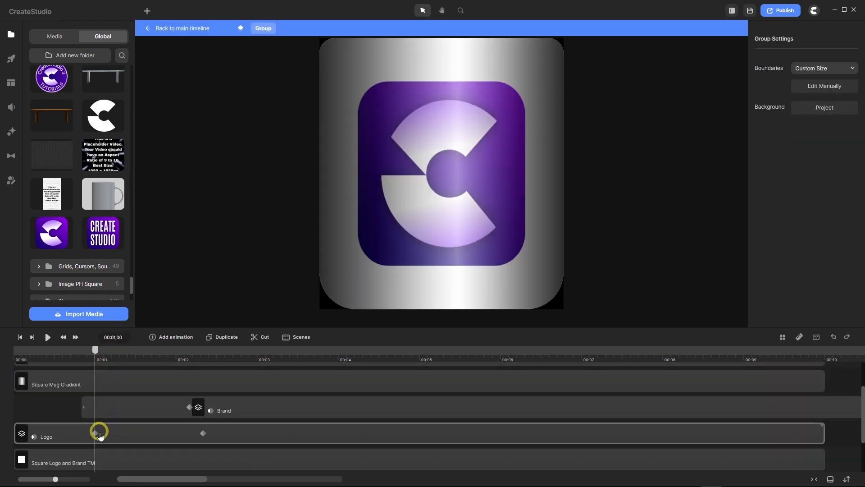
{"action": "left_click", "coordinate": [95, 433]}
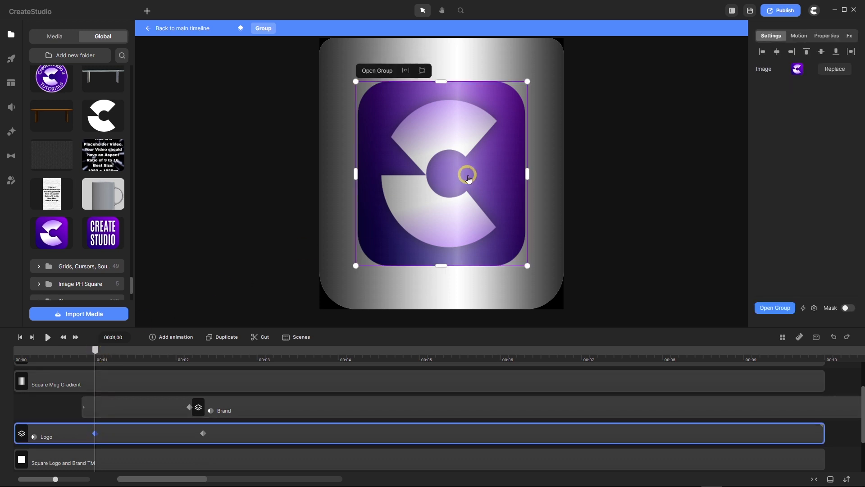
{"action": "left_click", "coordinate": [182, 28]}
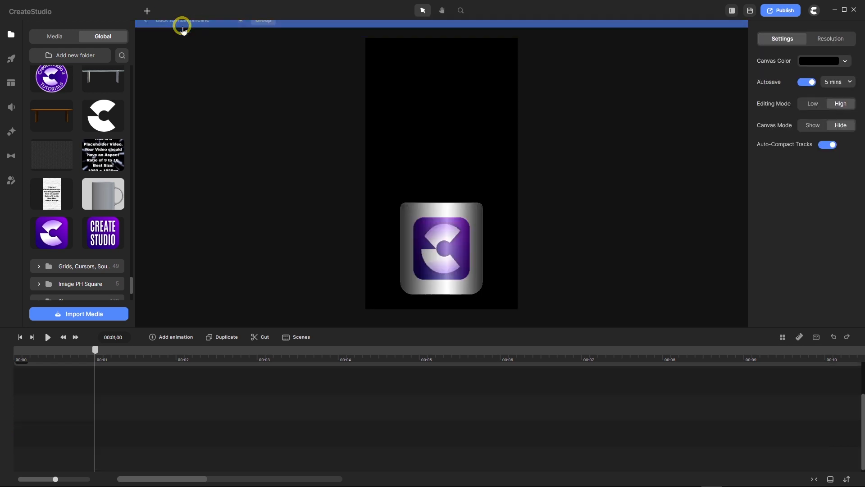
Add a Position animation to the mug group at 00:01,00 with Soft easing set to Out
{"action": "left_click", "coordinate": [133, 412]}
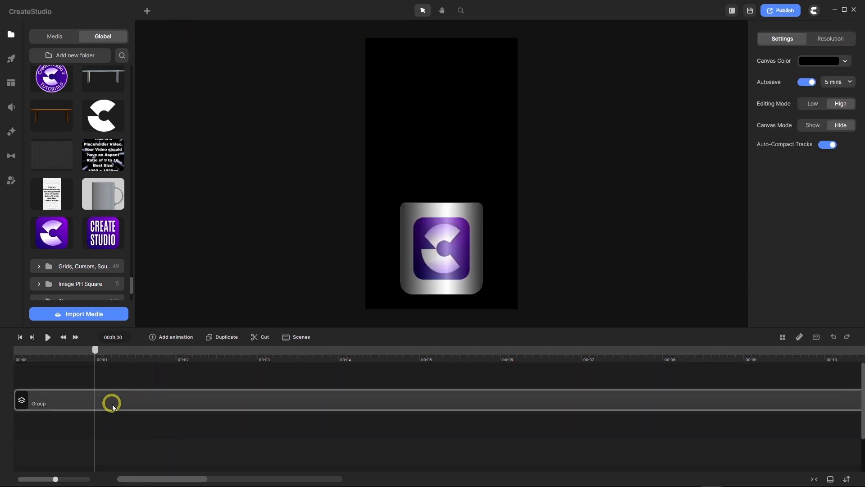
{"action": "left_click", "coordinate": [113, 407]}
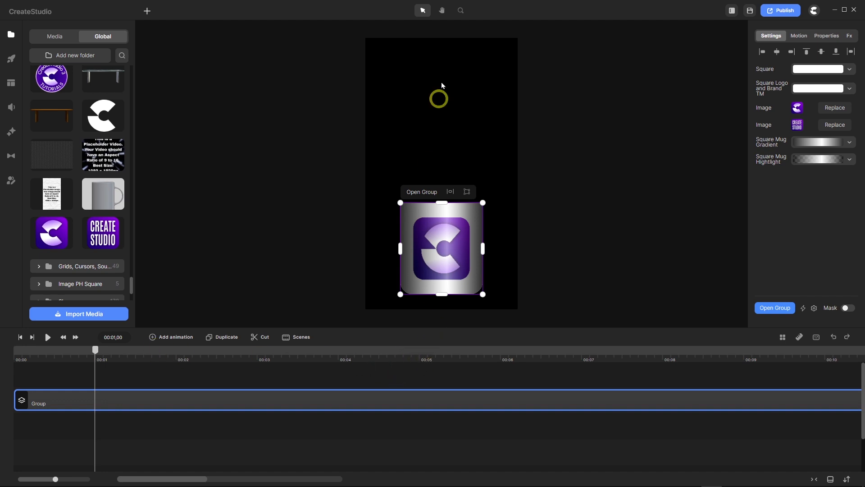
{"action": "left_click", "coordinate": [153, 337]}
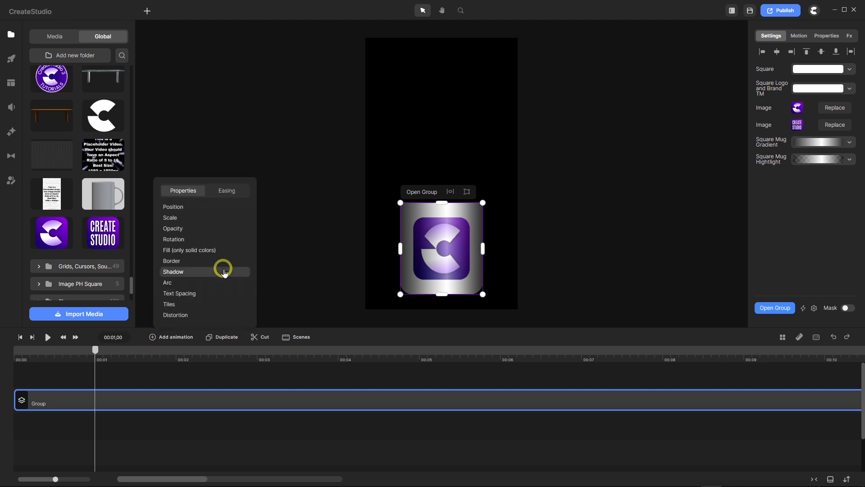
{"action": "left_click", "coordinate": [189, 212]}
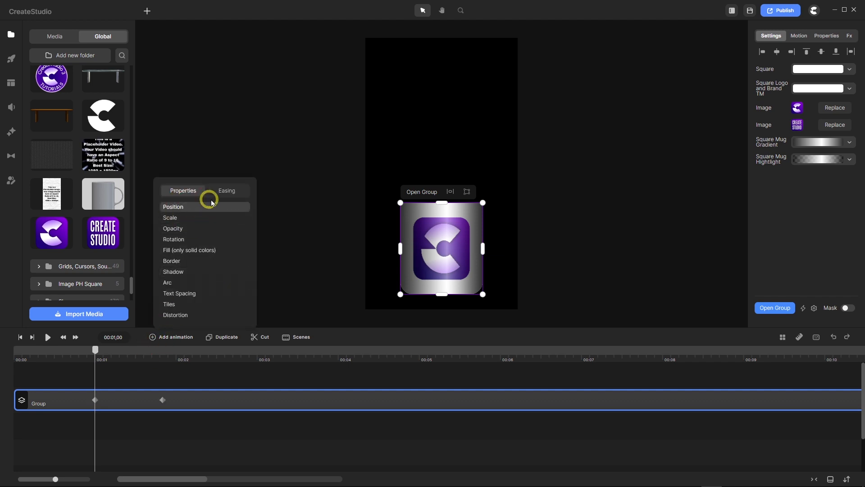
{"action": "left_click", "coordinate": [228, 190]}
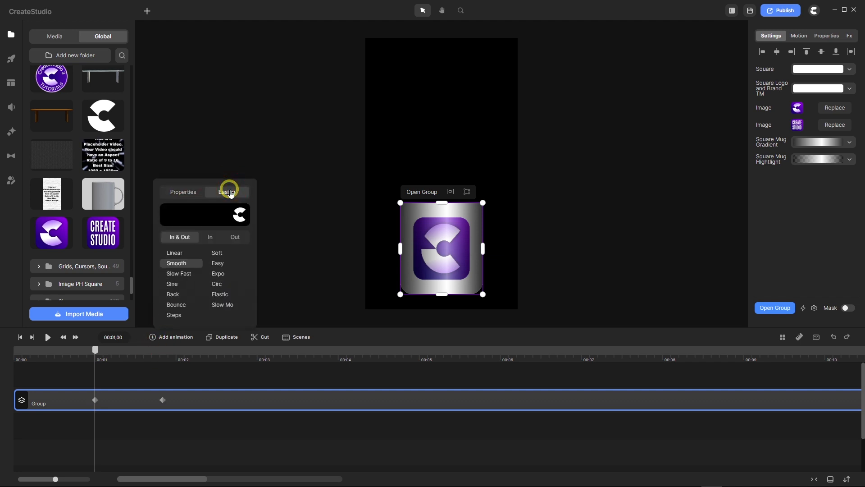
{"action": "left_click", "coordinate": [238, 239]}
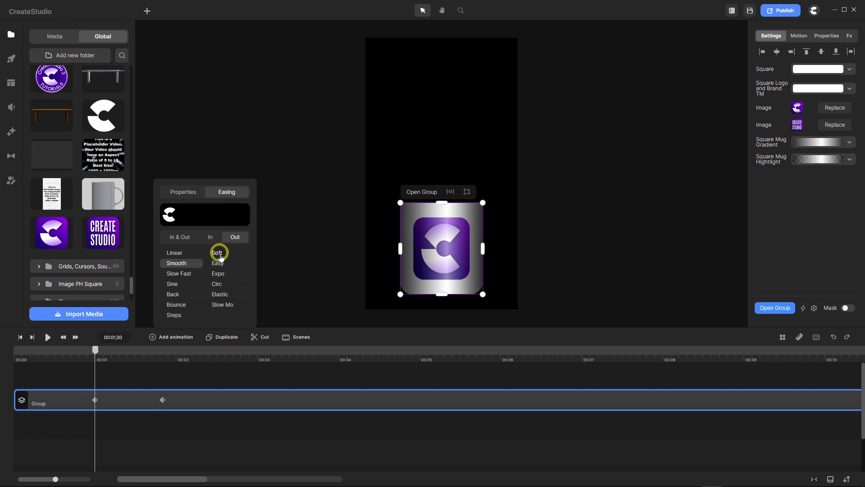
{"action": "left_click", "coordinate": [219, 253]}
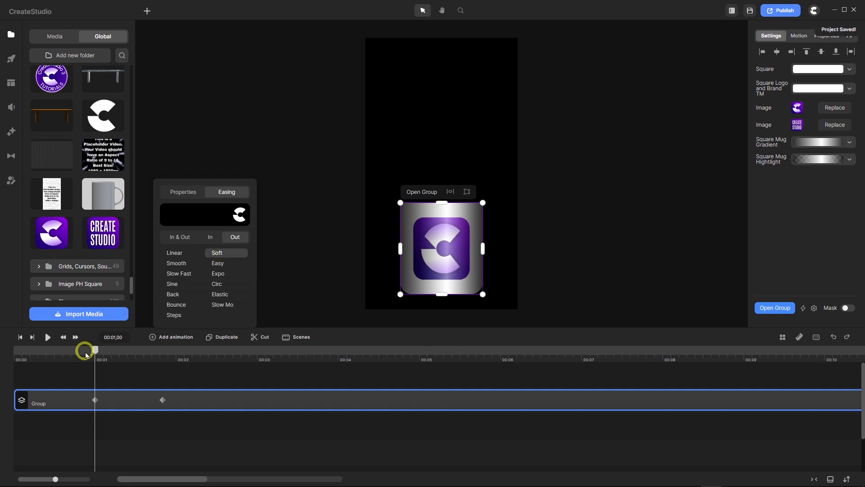
Move the group's second position keyframe to 00:01,17, where the logo and brand are both halfway across the mug
{"action": "left_click_drag", "start_coordinate": [98, 352], "coordinate": [145, 355]}
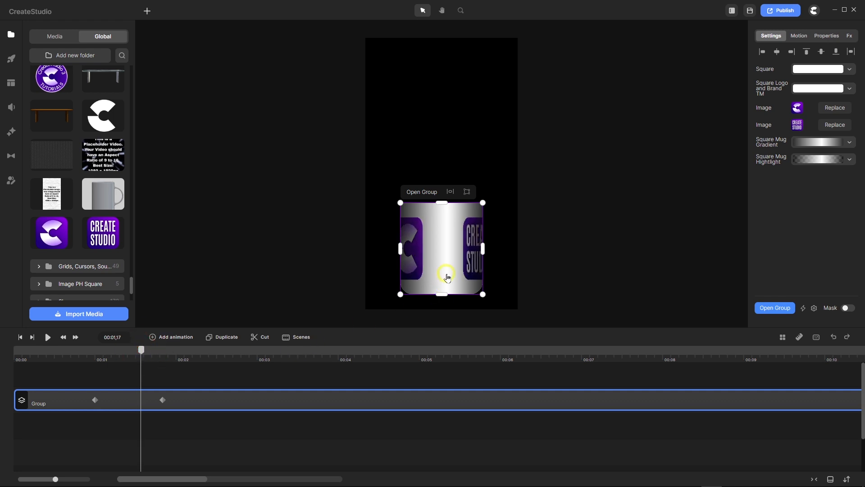
{"action": "scroll", "coordinate": [446, 274], "scroll_direction": "up", "scroll_amount": 5}
{"action": "scroll", "coordinate": [411, 199], "scroll_direction": "down", "scroll_amount": 2}
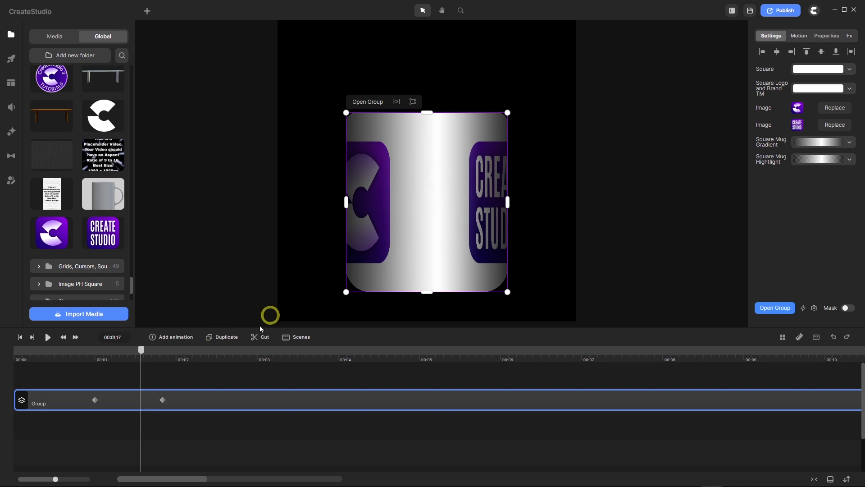
{"action": "left_click_drag", "start_coordinate": [163, 401], "coordinate": [141, 405]}
{"action": "left_click", "coordinate": [158, 402]}
Set the group's Y position to -530 px at the 00:01,17 keyframe and deselect the group
{"action": "left_click", "coordinate": [827, 36]}
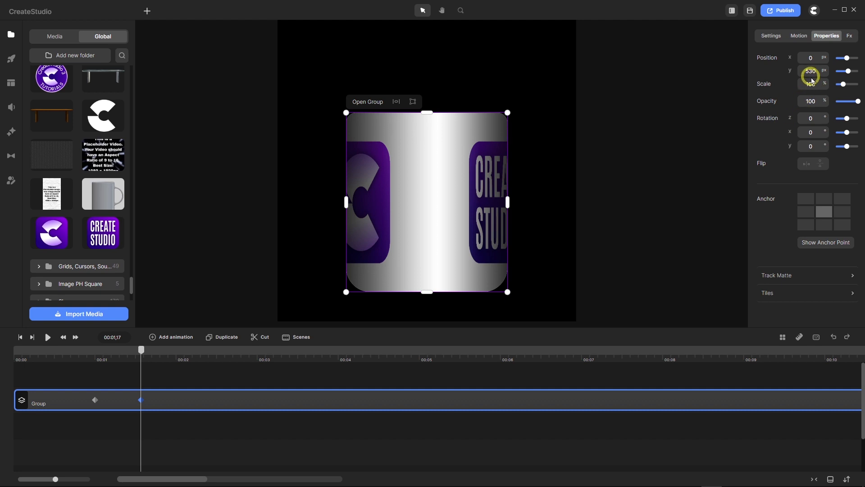
{"action": "left_click_drag", "start_coordinate": [818, 71], "coordinate": [779, 94]}
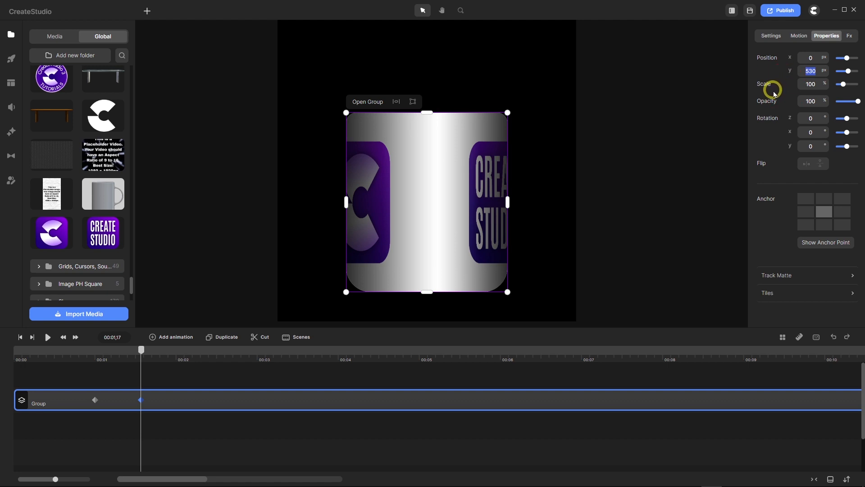
{"action": "type", "text": "-530"}
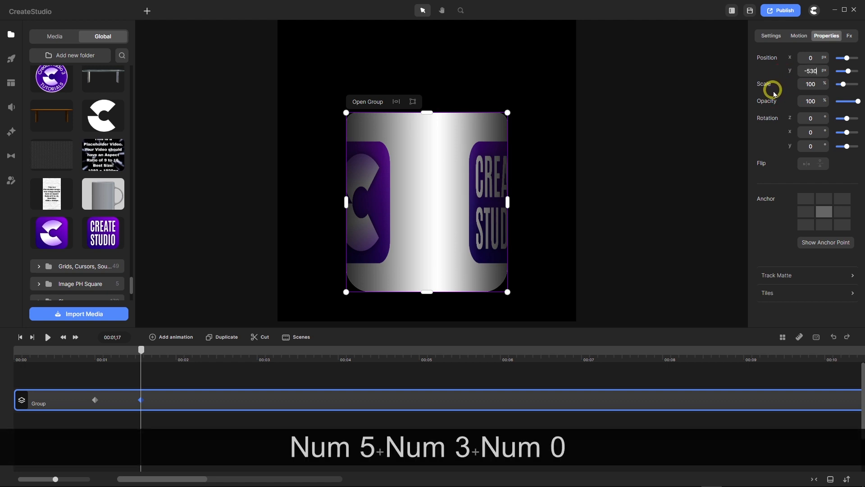
{"action": "key", "text": "Return"}
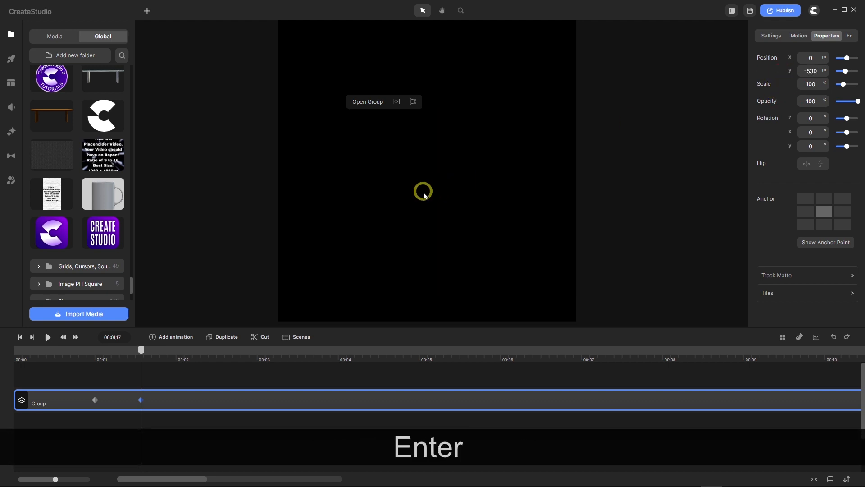
{"action": "scroll", "coordinate": [429, 189], "scroll_direction": "down", "scroll_amount": 3}
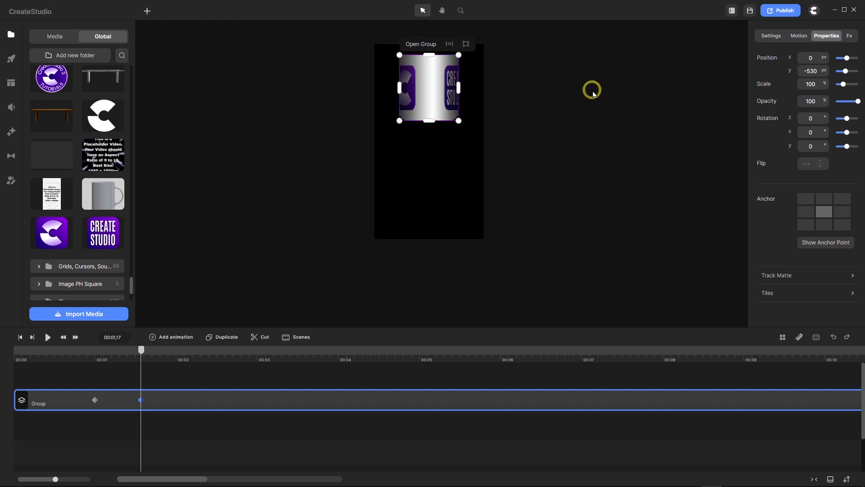
{"action": "left_click", "coordinate": [590, 89]}
Preview the mug's upward movement from before its first position keyframe
{"action": "left_click_drag", "start_coordinate": [143, 350], "coordinate": [54, 357]}
{"action": "left_click", "coordinate": [48, 339]}
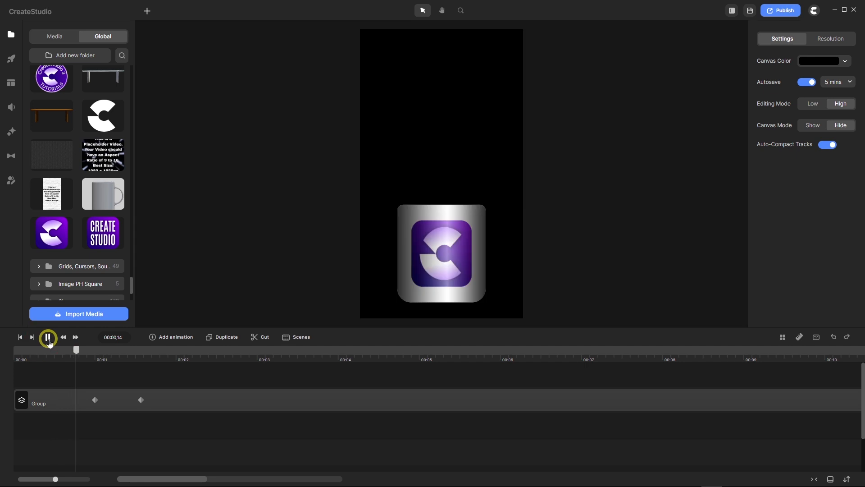
{"action": "left_click", "coordinate": [48, 338]}
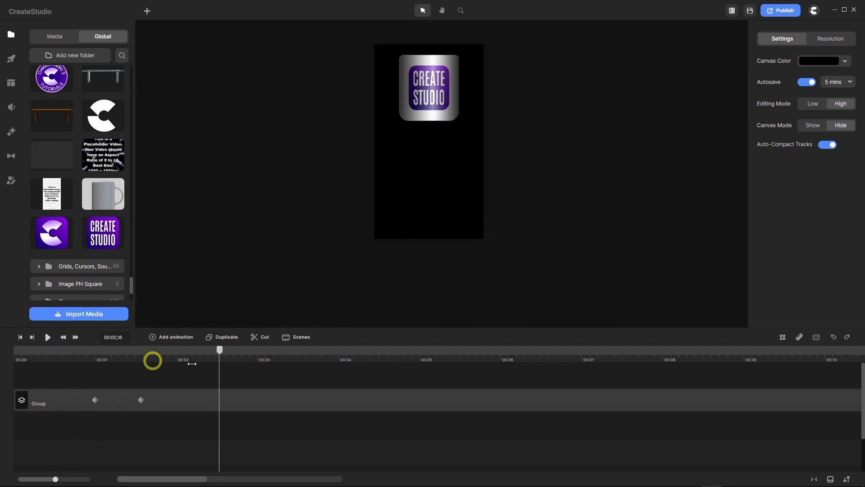
Add another Position animation to the mug group at 00:01,17 with Bounce easing set to Out
{"action": "left_click_drag", "start_coordinate": [220, 350], "coordinate": [143, 369]}
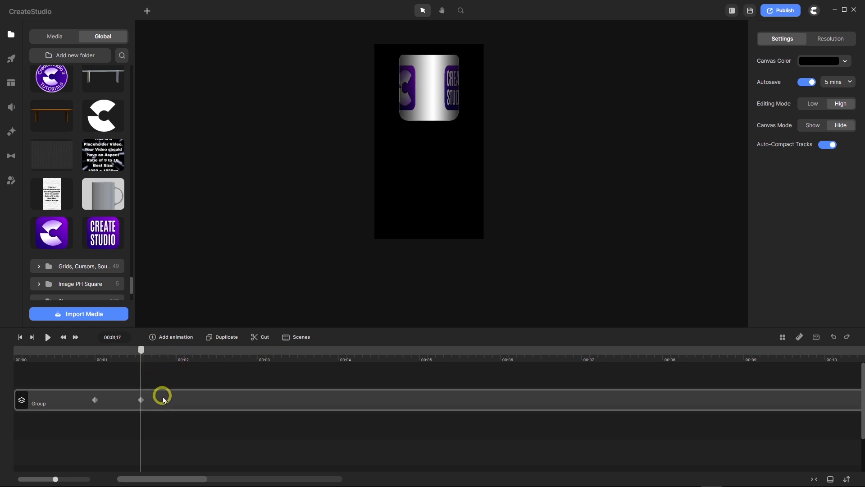
{"action": "left_click", "coordinate": [160, 396]}
{"action": "left_click", "coordinate": [152, 338]}
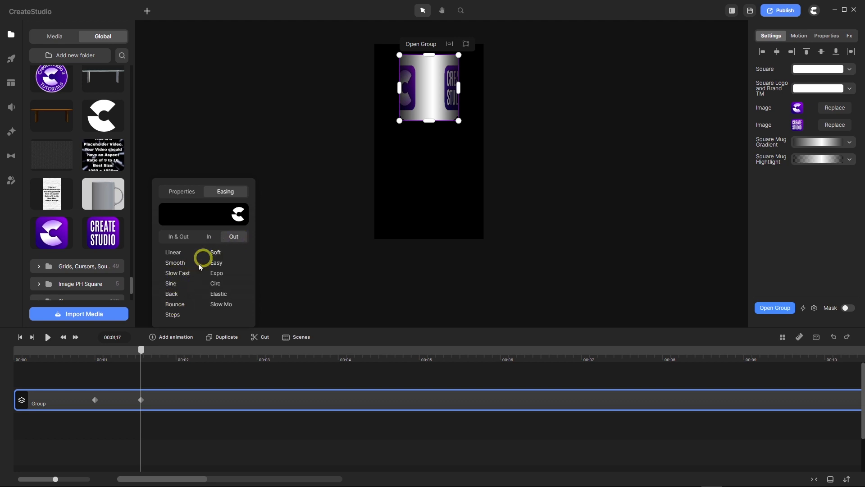
{"action": "left_click", "coordinate": [174, 304]}
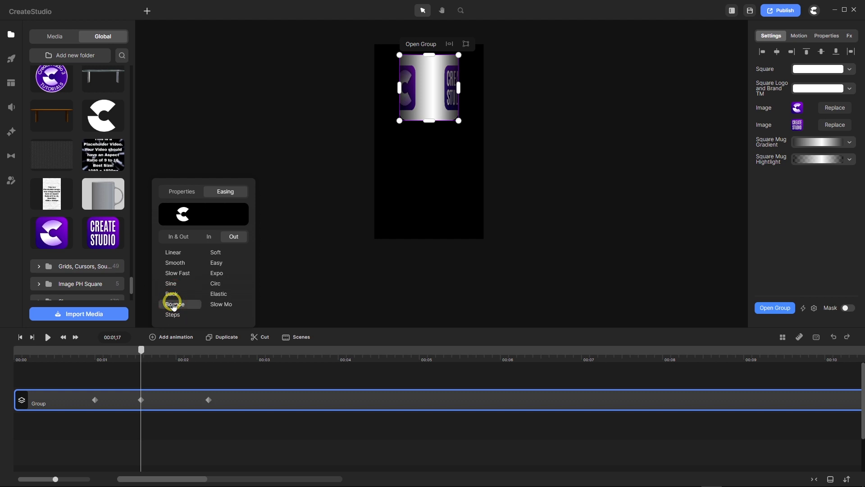
{"action": "left_click", "coordinate": [173, 304]}
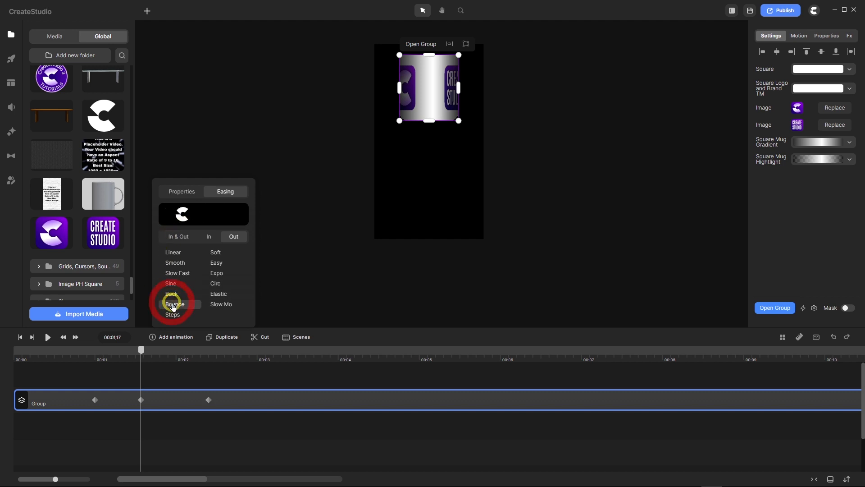
{"action": "left_click", "coordinate": [182, 191]}
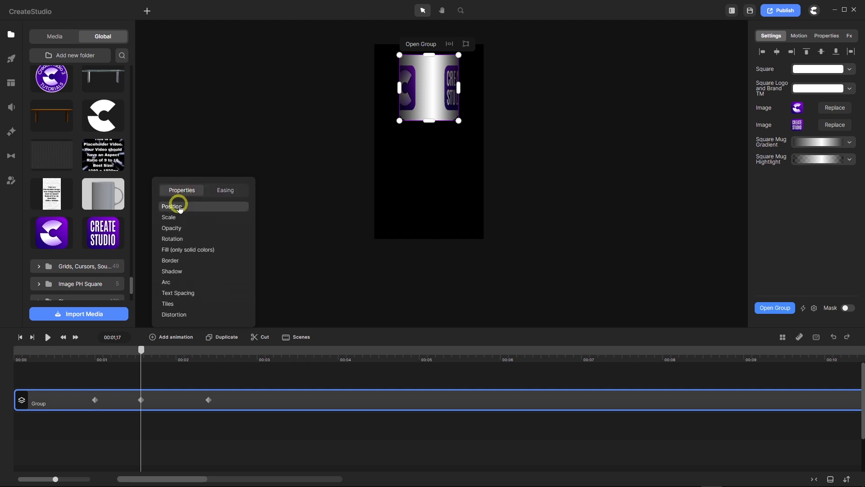
Set the group's Y position to 530 px at its last keyframe at 00:02,12
{"action": "left_click", "coordinate": [207, 400]}
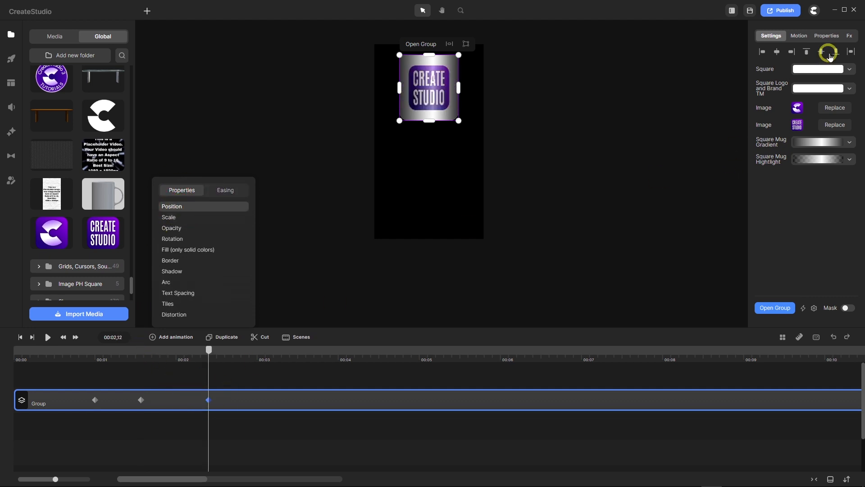
{"action": "left_click", "coordinate": [833, 36]}
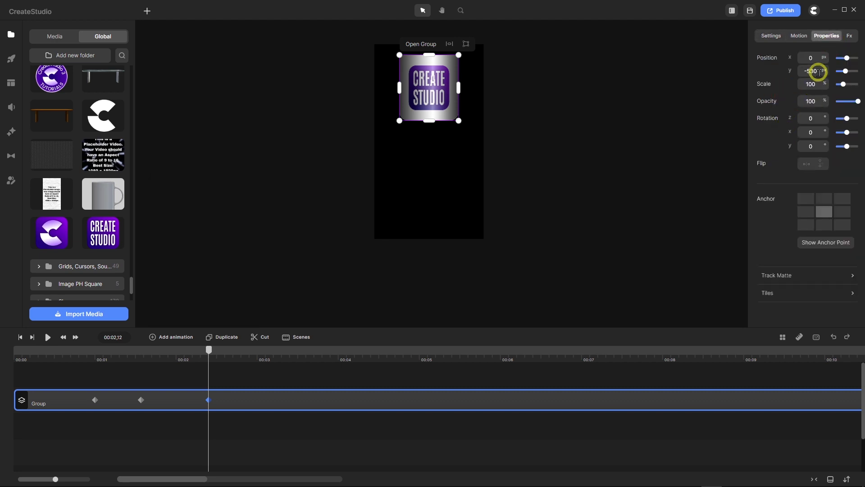
{"action": "left_click_drag", "start_coordinate": [819, 72], "coordinate": [786, 78]}
{"action": "type", "text": "530"}
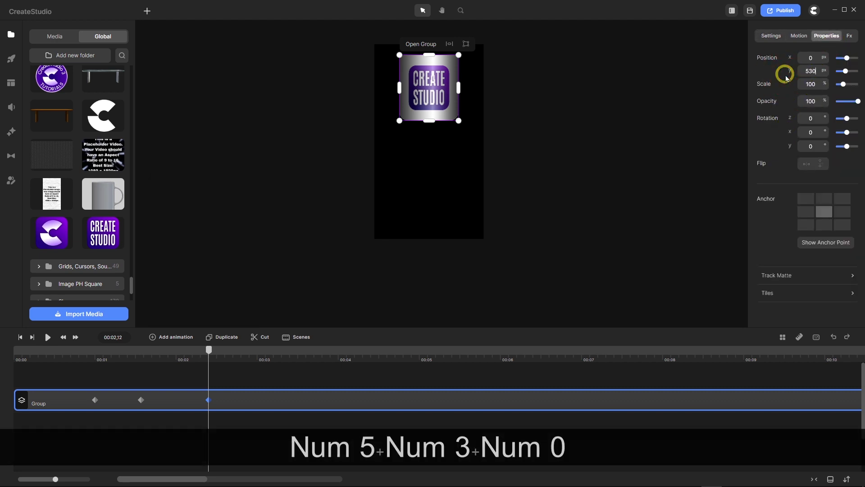
{"action": "key", "text": "Return"}
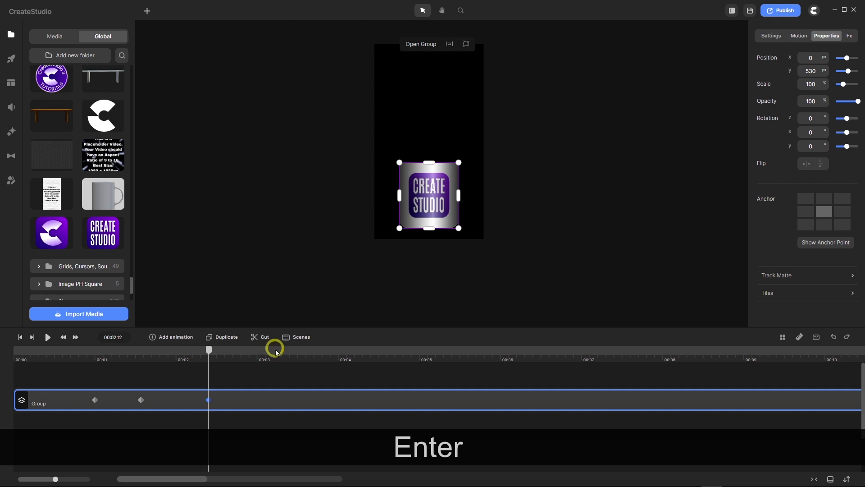
Examine the mug's drop frame by frame from the 00:01,17 keyframe to around 00:02,06
{"action": "left_click_drag", "start_coordinate": [209, 350], "coordinate": [142, 362]}
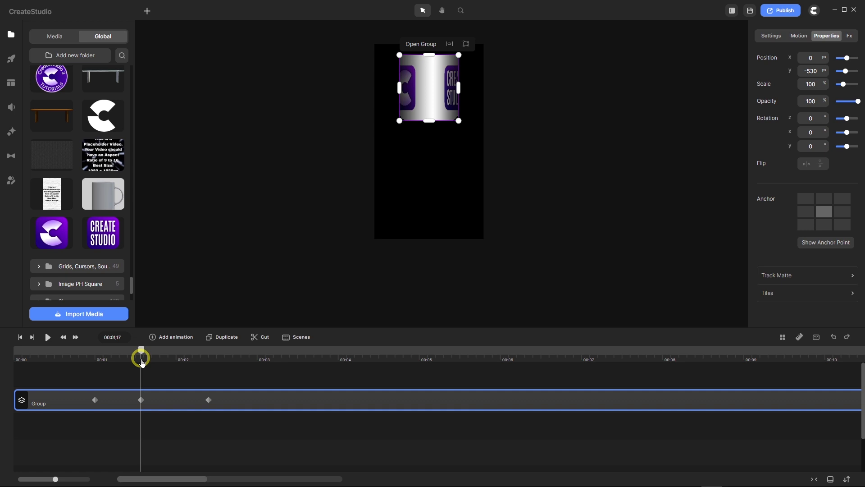
{"action": "left_click_drag", "start_coordinate": [142, 362], "coordinate": [165, 367]}
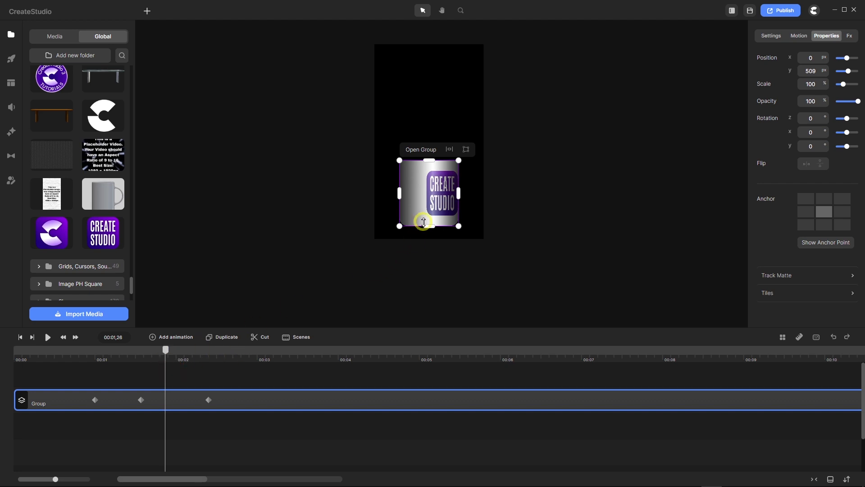
{"action": "scroll", "coordinate": [428, 216], "scroll_direction": "up", "scroll_amount": 5}
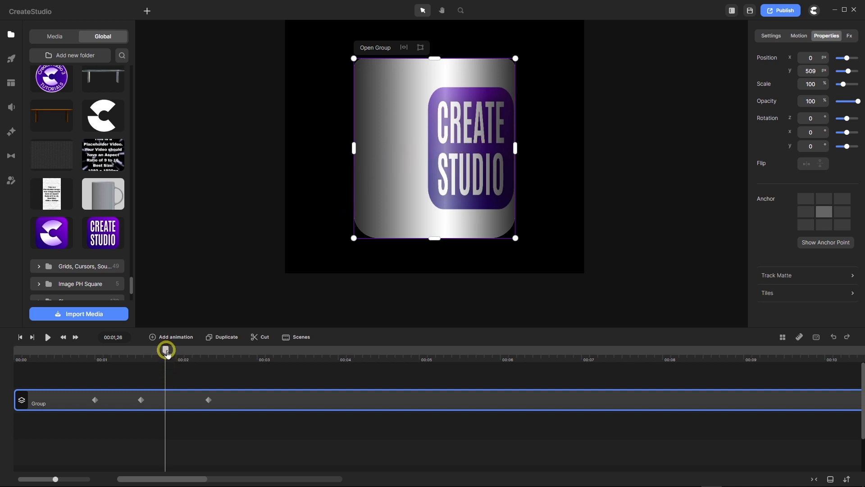
{"action": "left_click_drag", "start_coordinate": [166, 352], "coordinate": [179, 353]}
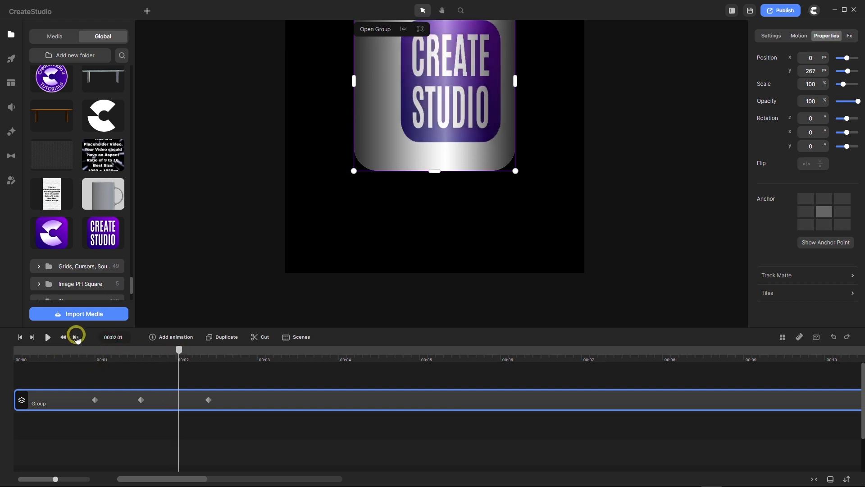
{"action": "left_click", "coordinate": [75, 337]}
{"action": "left_click", "coordinate": [76, 337]}
{"action": "left_click", "coordinate": [76, 337]}
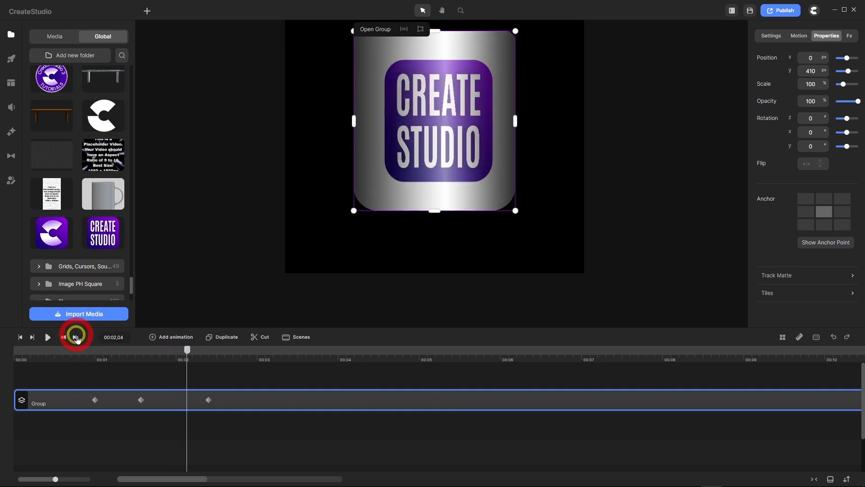
{"action": "left_click", "coordinate": [75, 337]}
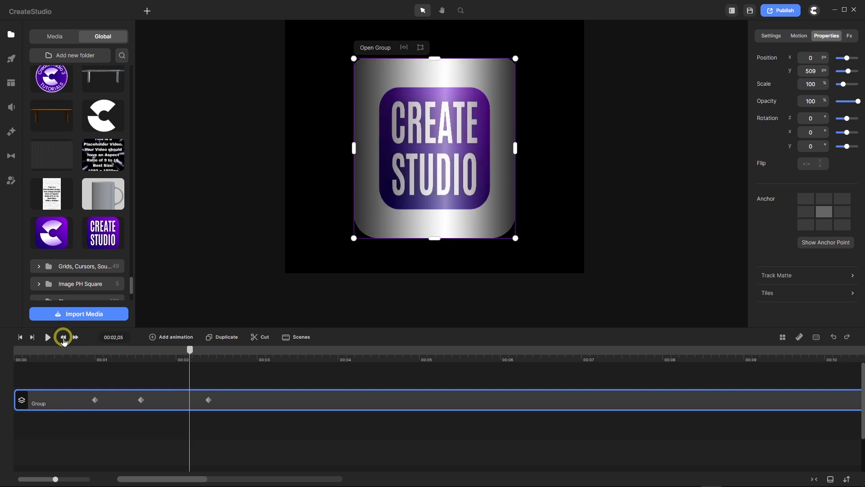
{"action": "left_click", "coordinate": [63, 338]}
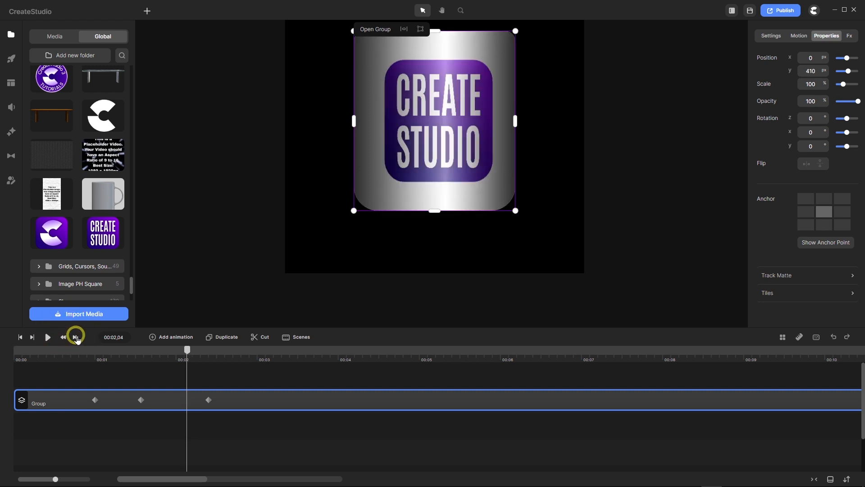
{"action": "left_click", "coordinate": [77, 337]}
{"action": "left_click", "coordinate": [77, 338]}
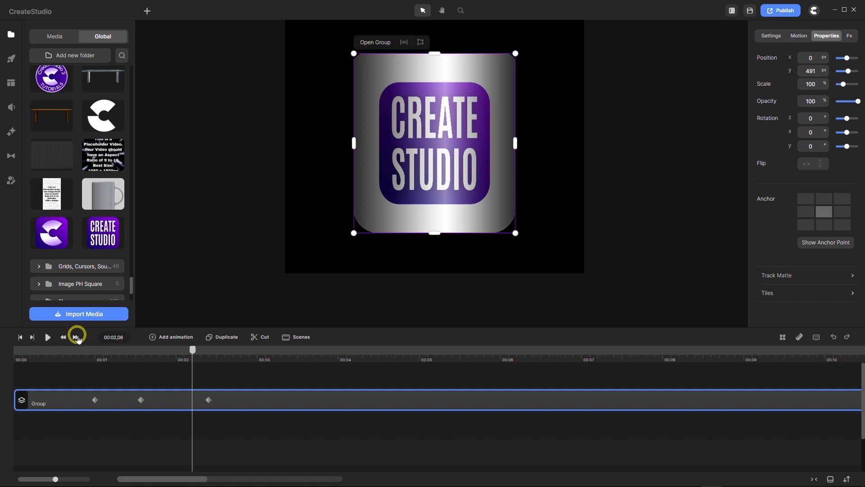
{"action": "left_click", "coordinate": [63, 337]}
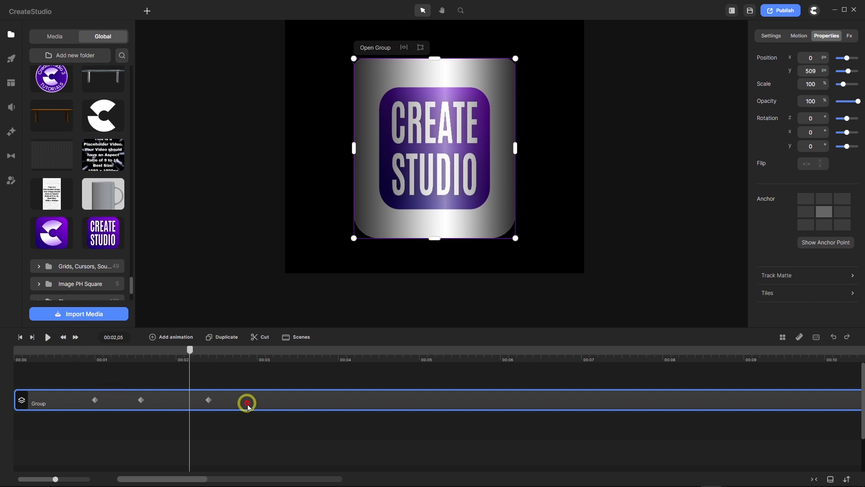
Inspect the keyframe timing of the Brand and Logo layers inside the mug group and return to the main timeline
{"action": "double_click", "coordinate": [246, 402]}
{"action": "scroll", "coordinate": [230, 373], "scroll_direction": "down", "scroll_amount": 1}
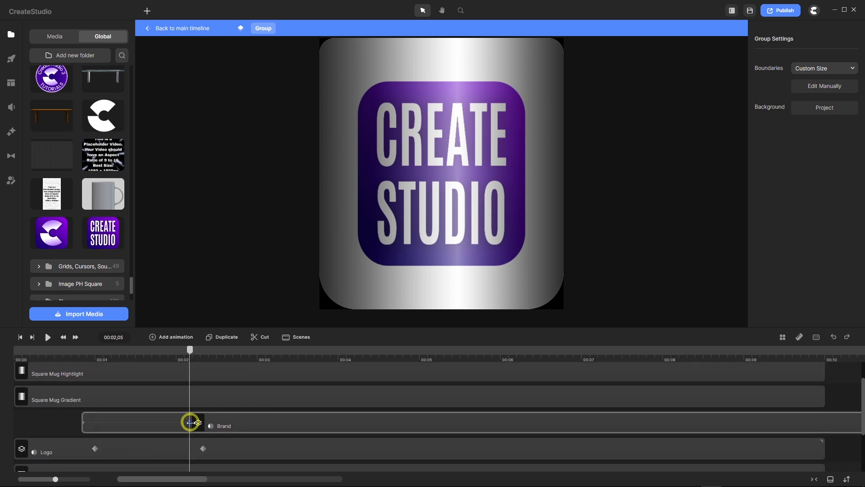
{"action": "left_click", "coordinate": [188, 29]}
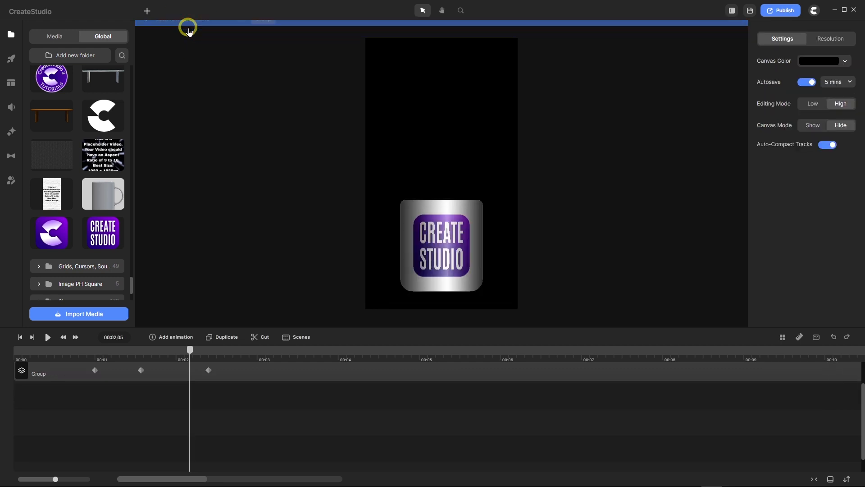
Move the mug group's last Position keyframe to 00:03,06 and bring the playhead back to 00:02,05
{"action": "left_click", "coordinate": [264, 372]}
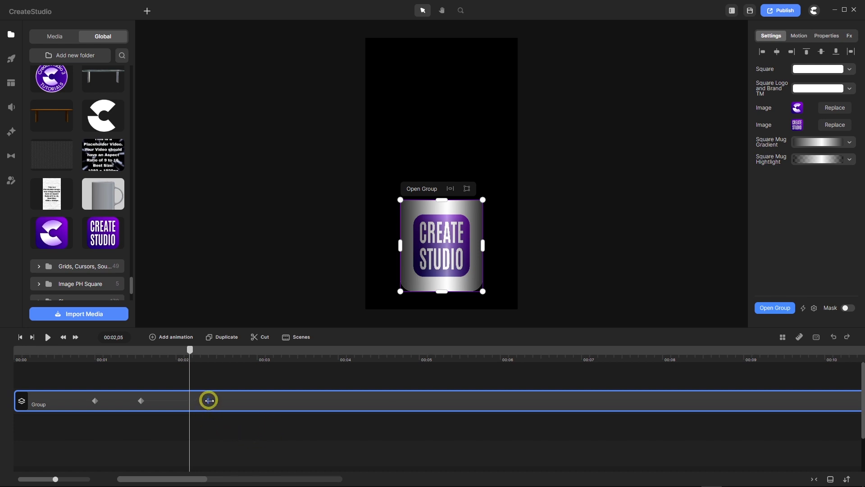
{"action": "left_click_drag", "start_coordinate": [209, 400], "coordinate": [273, 400]}
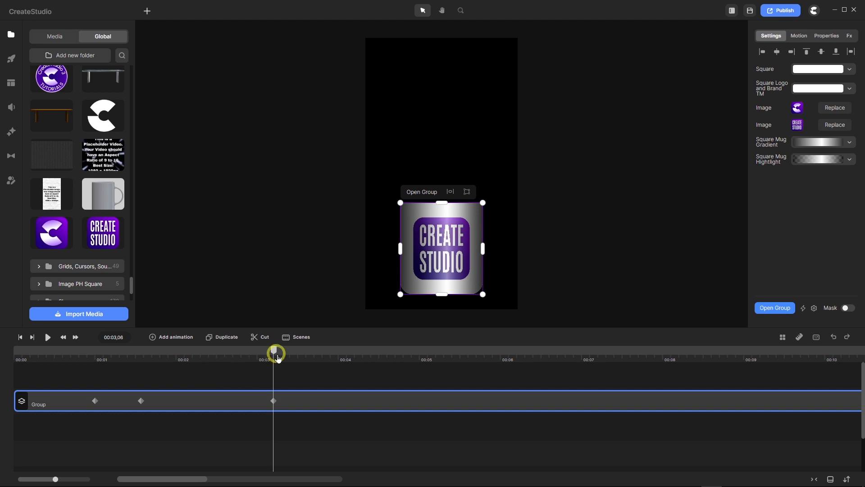
{"action": "left_click_drag", "start_coordinate": [273, 350], "coordinate": [191, 383]}
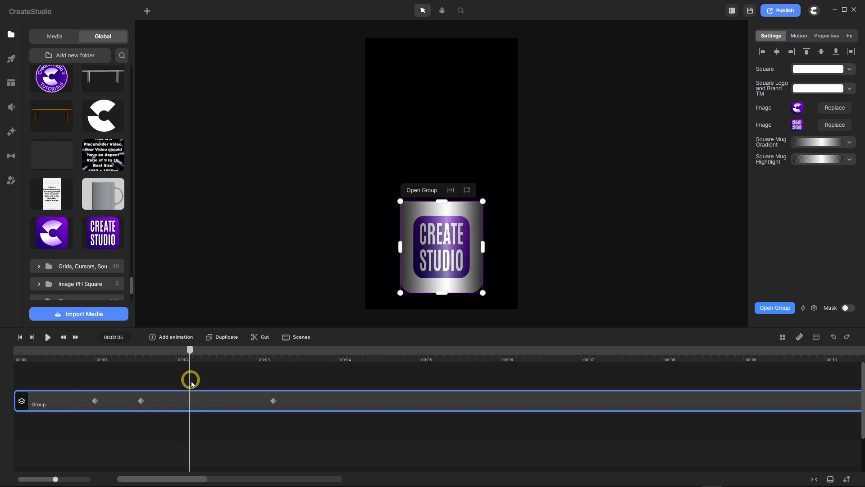
Compare the Brand layer's keyframe inside the group with the playhead at 00:02,05, returning to the main timeline
{"action": "left_click", "coordinate": [179, 396]}
{"action": "double_click", "coordinate": [291, 399]}
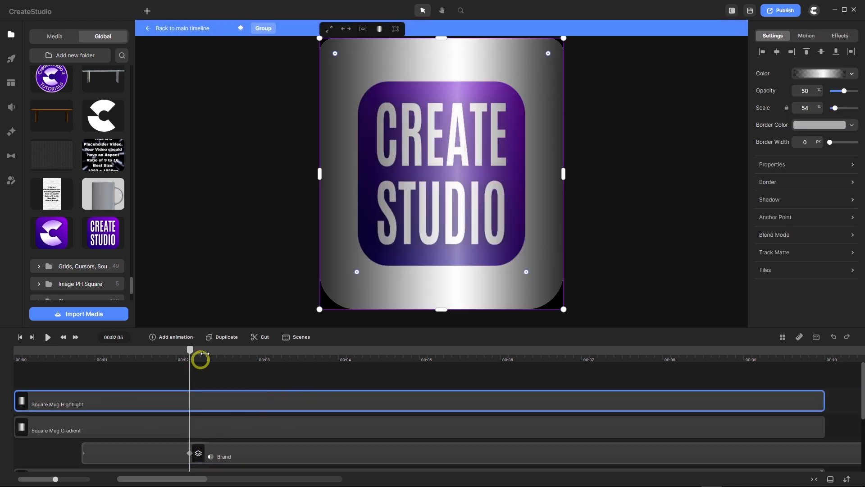
{"action": "left_click", "coordinate": [190, 30]}
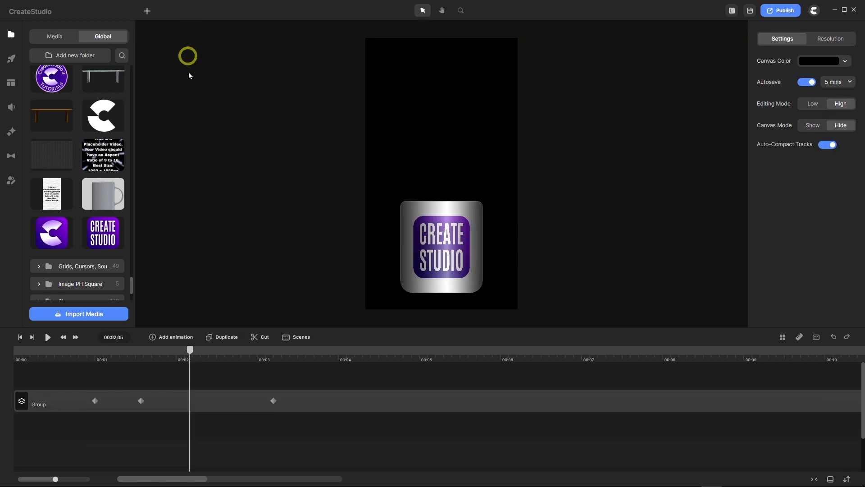
Play the whole mug jump and bounce animation twice from the beginning
{"action": "left_click_drag", "start_coordinate": [193, 353], "coordinate": [2, 332]}
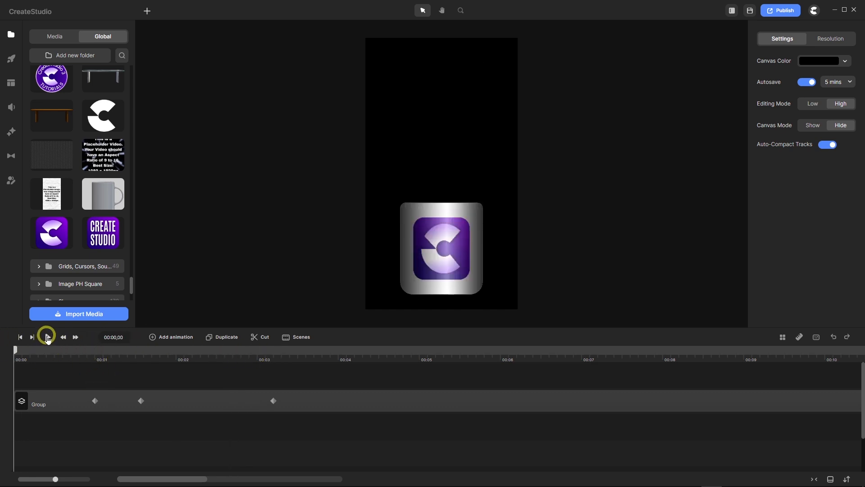
{"action": "left_click", "coordinate": [48, 337]}
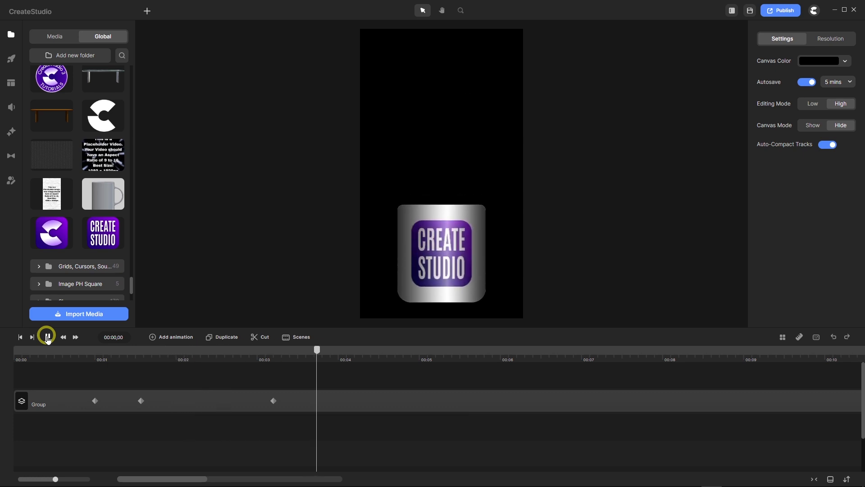
{"action": "left_click", "coordinate": [48, 338]}
{"action": "left_click", "coordinate": [20, 338]}
{"action": "left_click", "coordinate": [48, 337]}
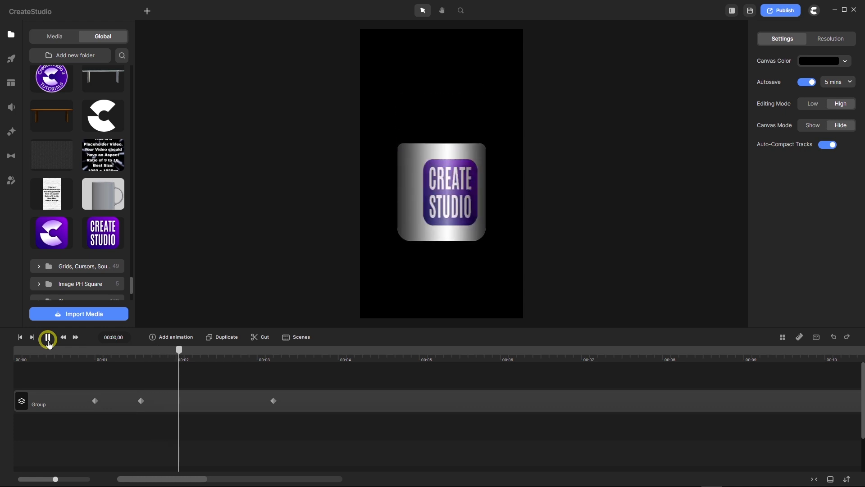
{"action": "left_click", "coordinate": [48, 337]}
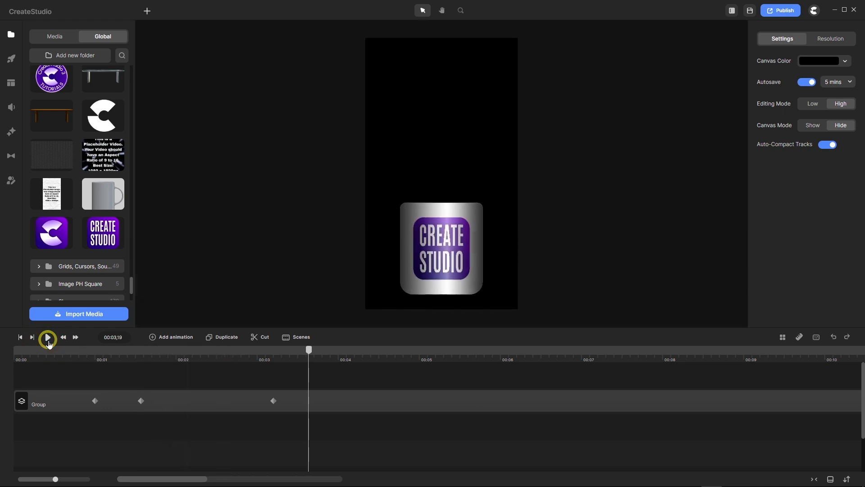
Scrub through the group's three Position keyframes at 00:01,00, 00:01,17 and 00:03,06
{"action": "left_click_drag", "start_coordinate": [308, 354], "coordinate": [96, 363]}
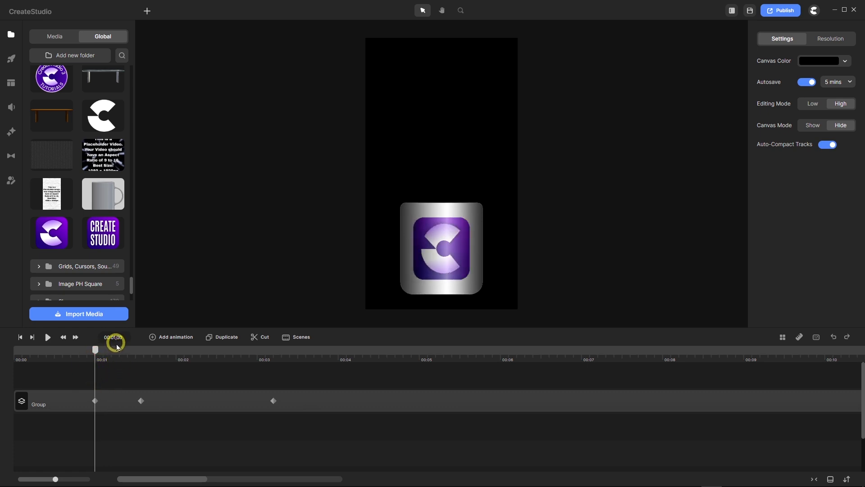
{"action": "left_click_drag", "start_coordinate": [95, 353], "coordinate": [143, 358]}
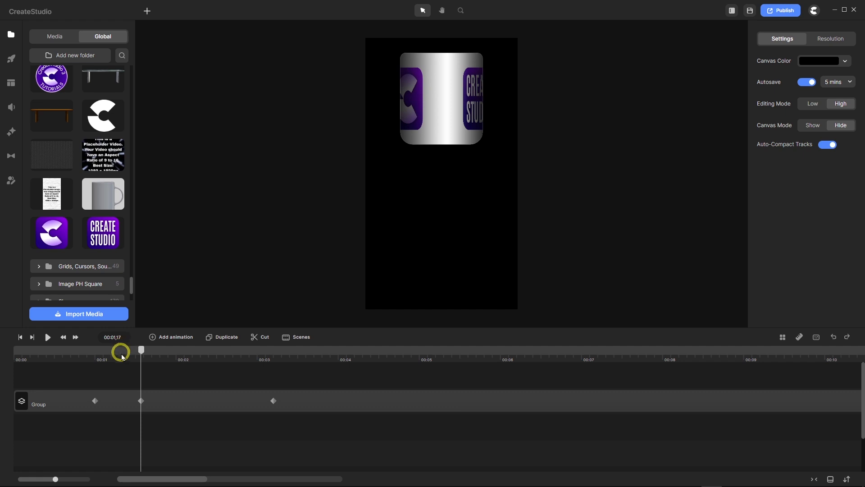
{"action": "left_click_drag", "start_coordinate": [143, 352], "coordinate": [274, 356]}
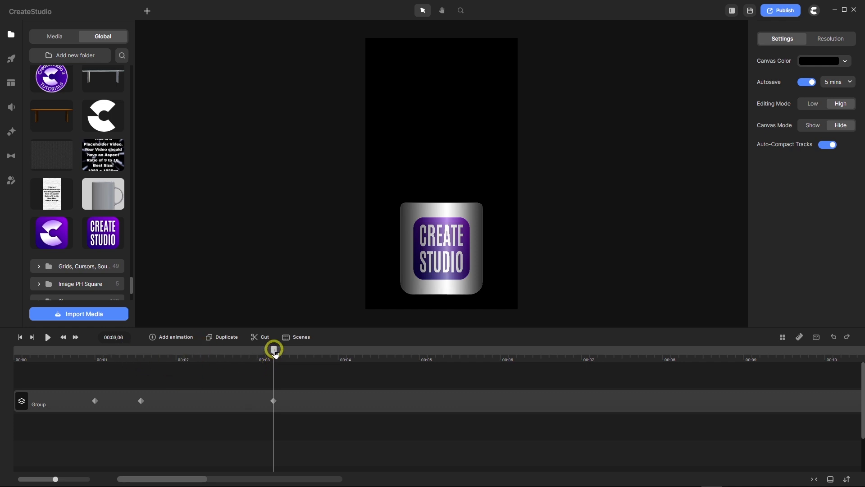
Preview the retimed animation again, once from the start and once from 00:00,15
{"action": "left_click_drag", "start_coordinate": [274, 351], "coordinate": [28, 350]}
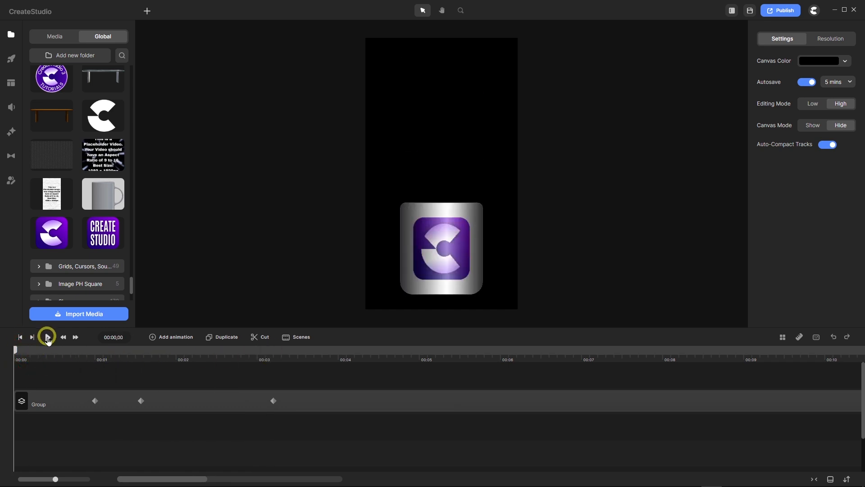
{"action": "left_click", "coordinate": [47, 341]}
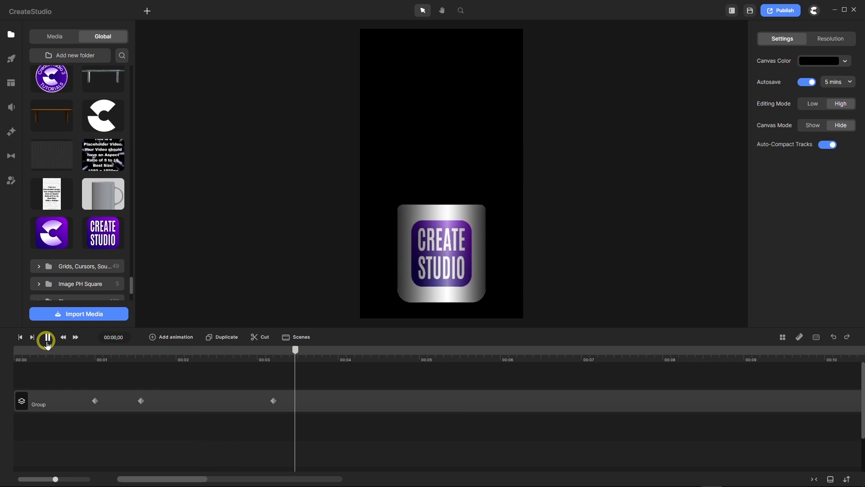
{"action": "left_click", "coordinate": [47, 341]}
{"action": "left_click_drag", "start_coordinate": [344, 350], "coordinate": [54, 357]}
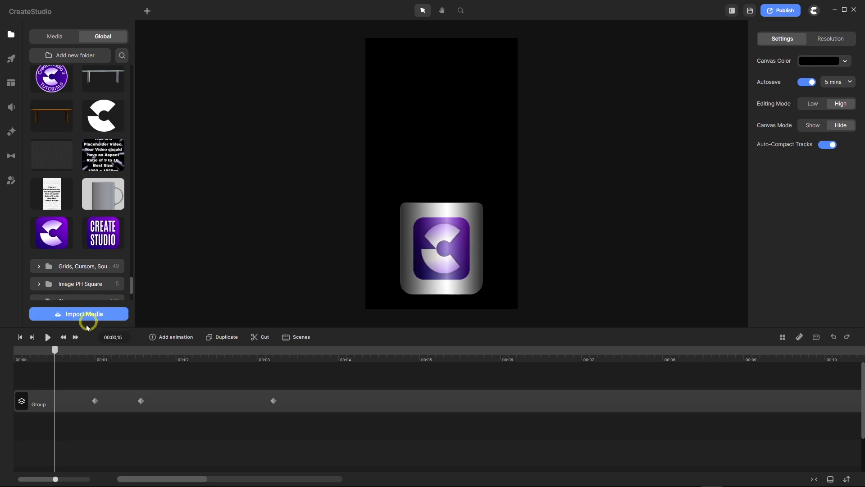
{"action": "left_click", "coordinate": [48, 337]}
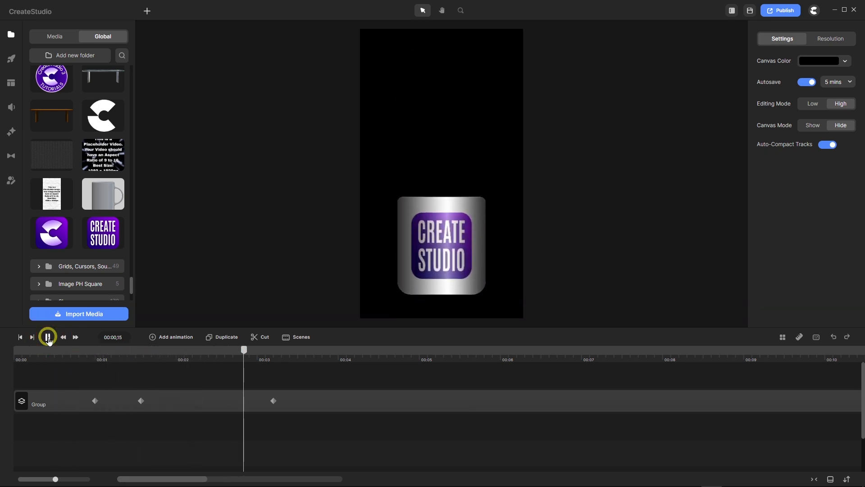
{"action": "left_click", "coordinate": [47, 337]}
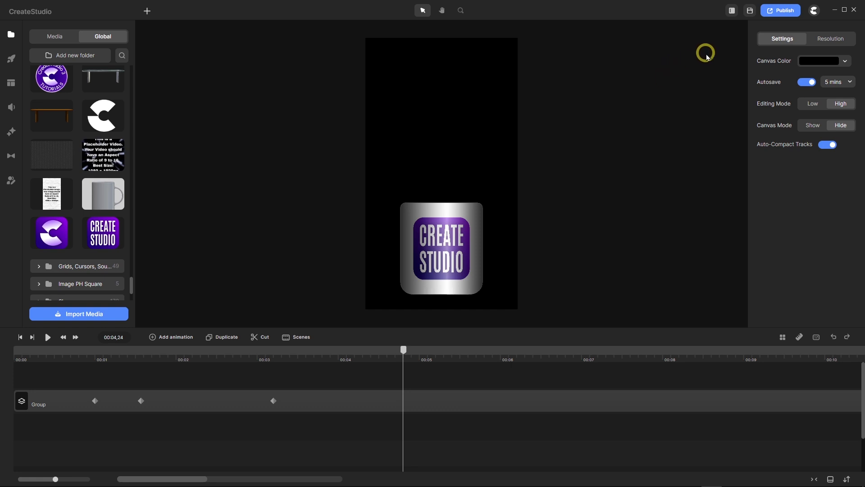
Start a new project, discarding unsaved work in the current one
{"action": "left_click", "coordinate": [816, 10]}
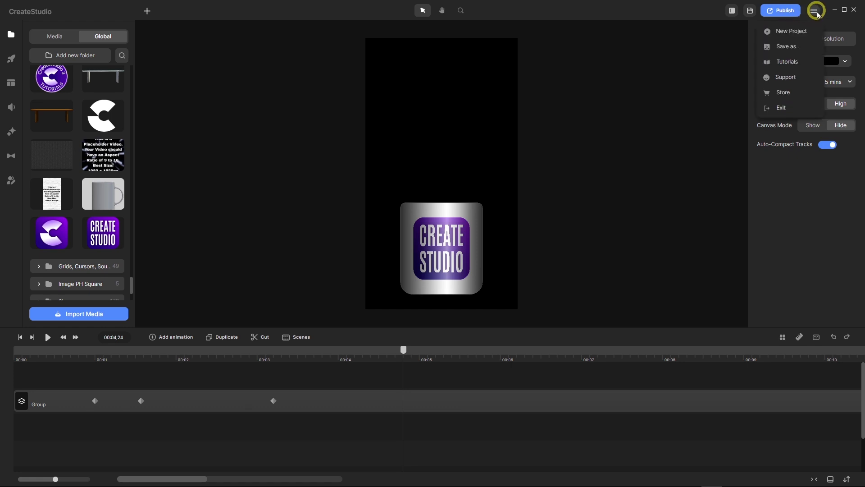
{"action": "left_click", "coordinate": [801, 33]}
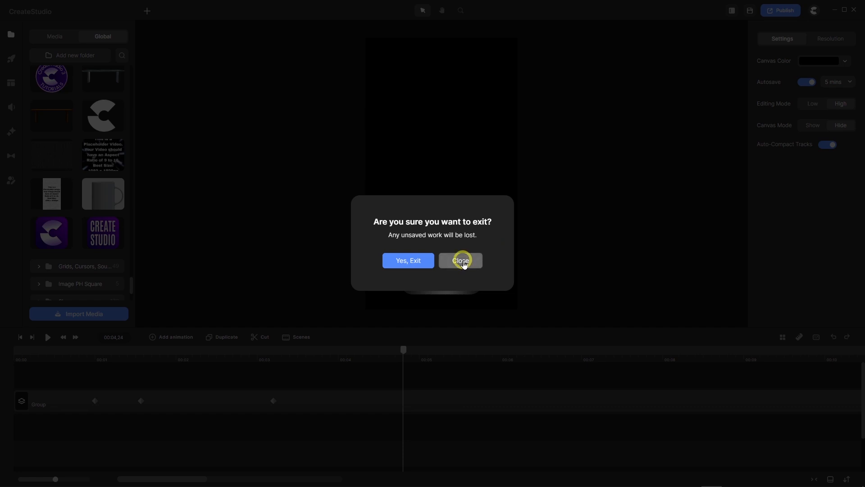
{"action": "left_click", "coordinate": [413, 259]}
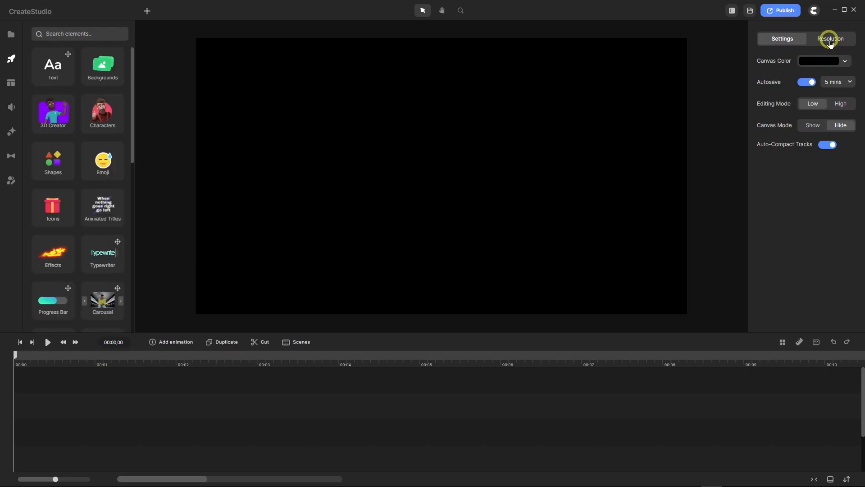
Set the new project to the Vertical 1080 x 1920 resolution and the editing mode to High
{"action": "left_click", "coordinate": [831, 41]}
{"action": "left_click", "coordinate": [794, 64]}
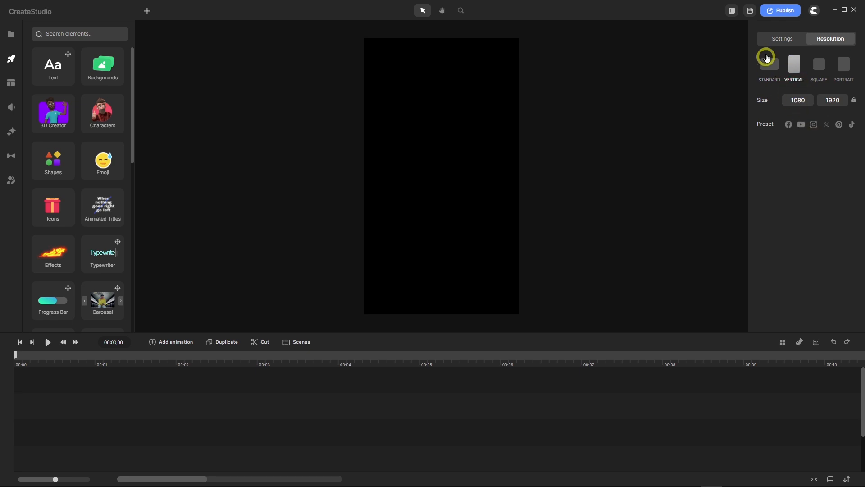
{"action": "left_click", "coordinate": [782, 38]}
{"action": "left_click", "coordinate": [836, 103]}
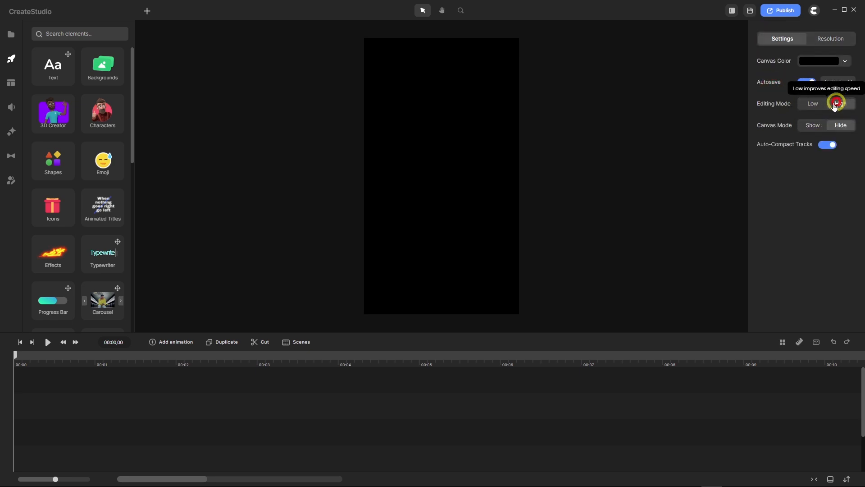
Add the saved Fake 3D Mug Rotation scene to the start of the empty timeline
{"action": "left_click", "coordinate": [9, 84]}
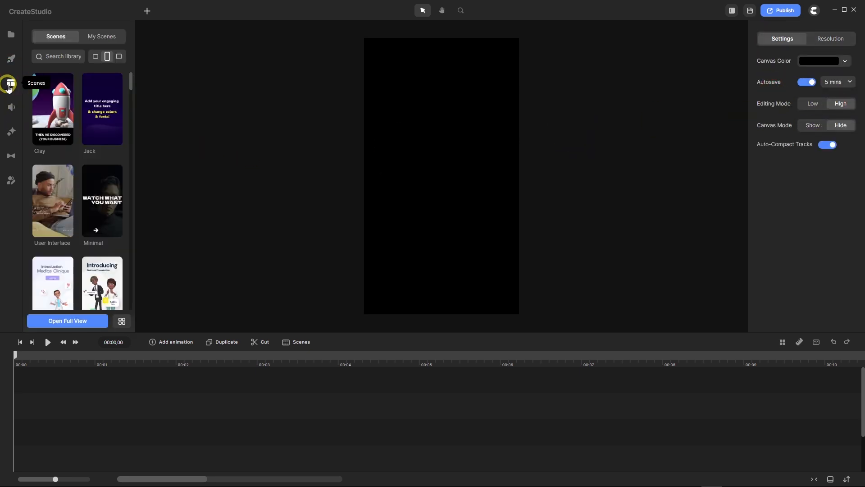
{"action": "left_click", "coordinate": [99, 37]}
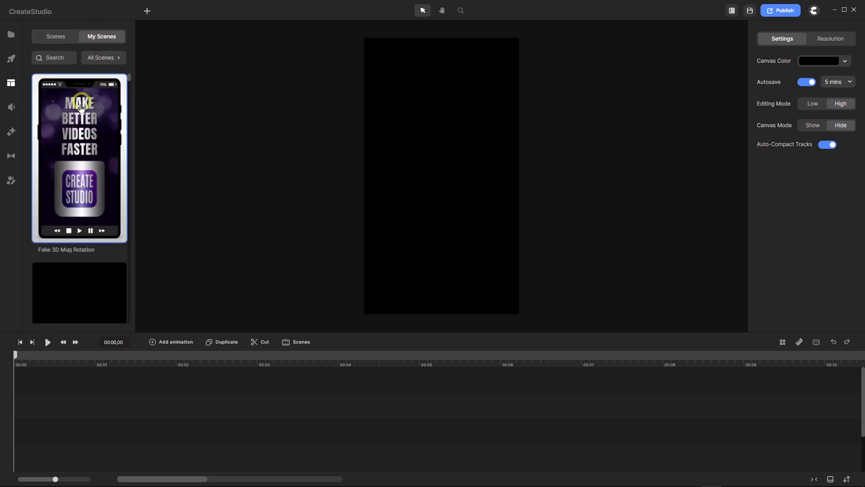
{"action": "left_click_drag", "start_coordinate": [71, 116], "coordinate": [237, 368]}
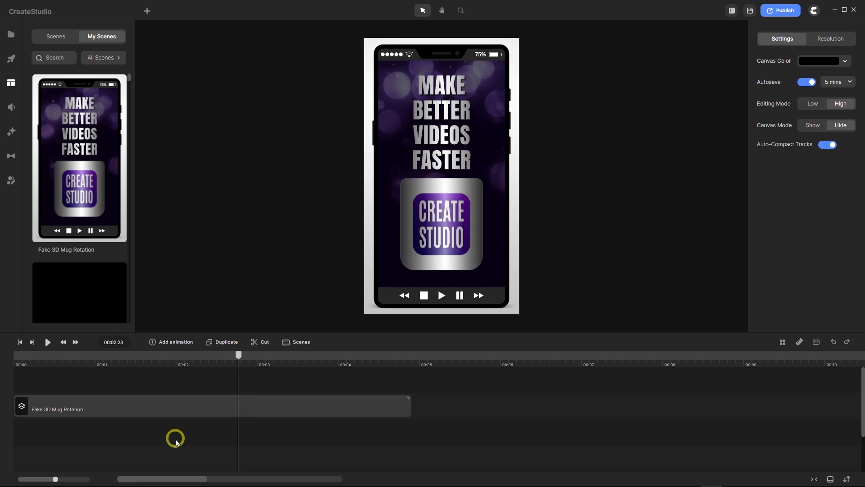
Switch to File Explorer and locate the media folder inside the Fake 3D Mug Rotation CSP.cspro project folder
{"action": "left_click", "coordinate": [74, 479]}
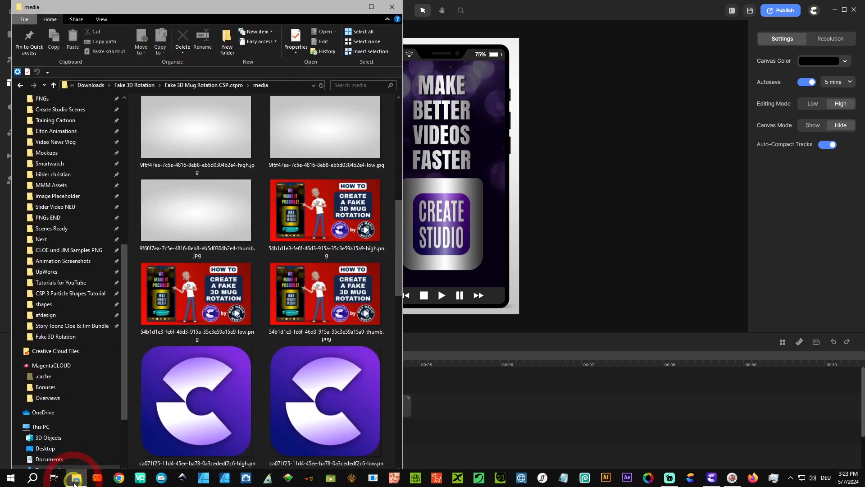
{"action": "scroll", "coordinate": [216, 256], "scroll_direction": "up", "scroll_amount": 5}
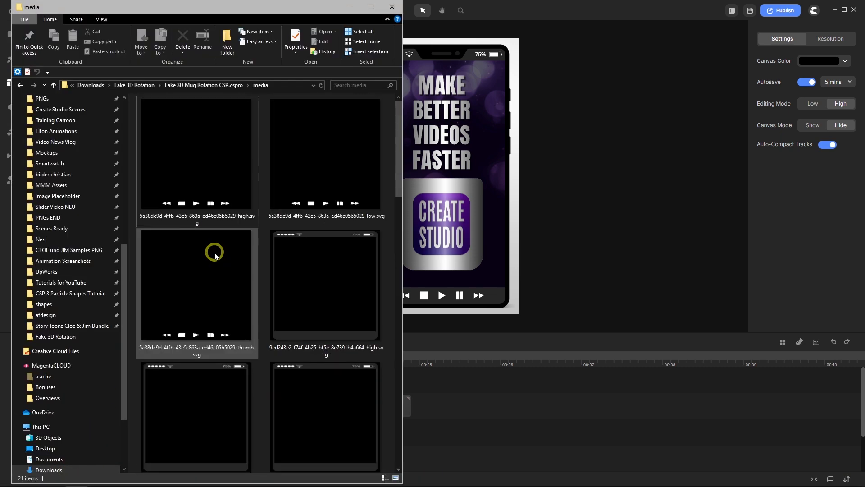
{"action": "left_click", "coordinate": [208, 85]}
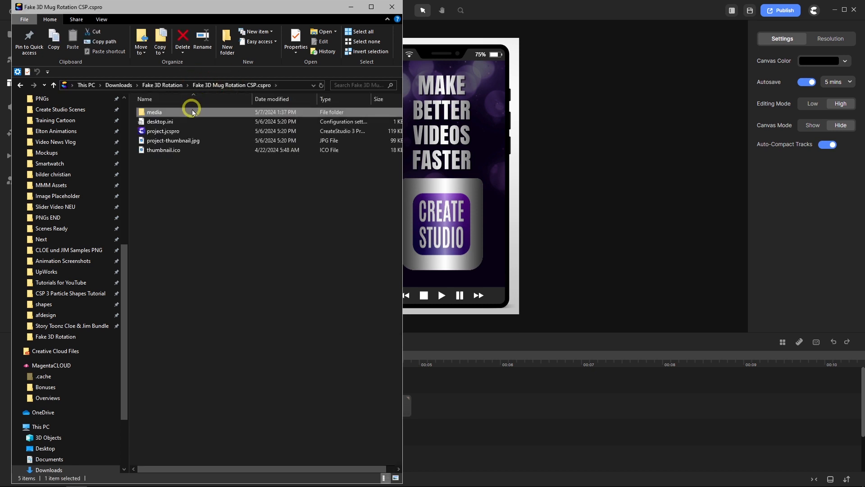
{"action": "double_click", "coordinate": [163, 113]}
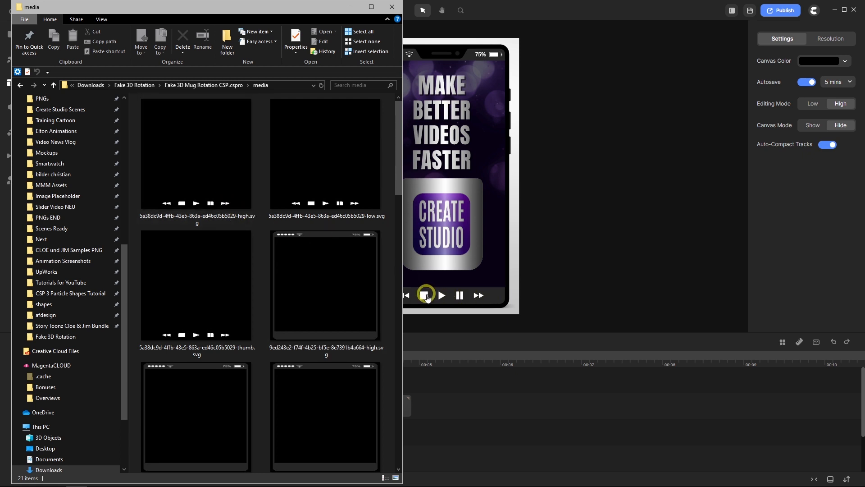
Browse the media folder's phone SVGs, background and logo images, comparing them with the parts of the scene
{"action": "scroll", "coordinate": [285, 249], "scroll_direction": "down", "scroll_amount": 3}
{"action": "scroll", "coordinate": [285, 249], "scroll_direction": "up", "scroll_amount": 4}
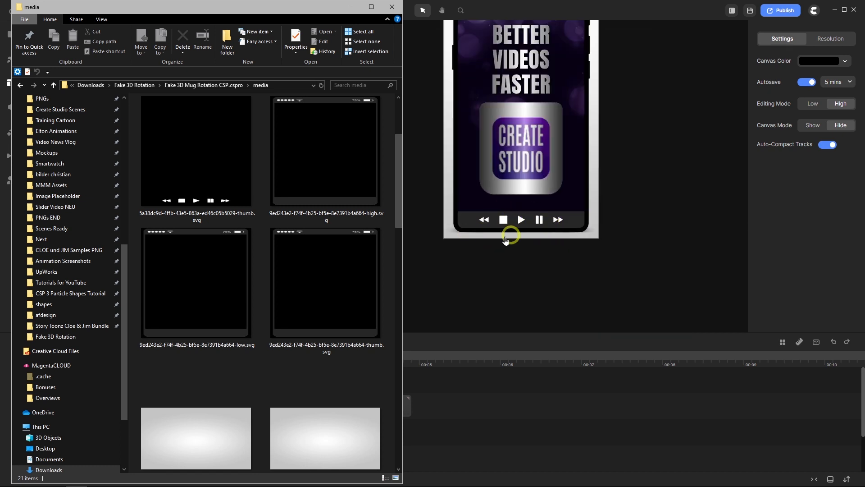
{"action": "scroll", "coordinate": [295, 205], "scroll_direction": "down", "scroll_amount": 5}
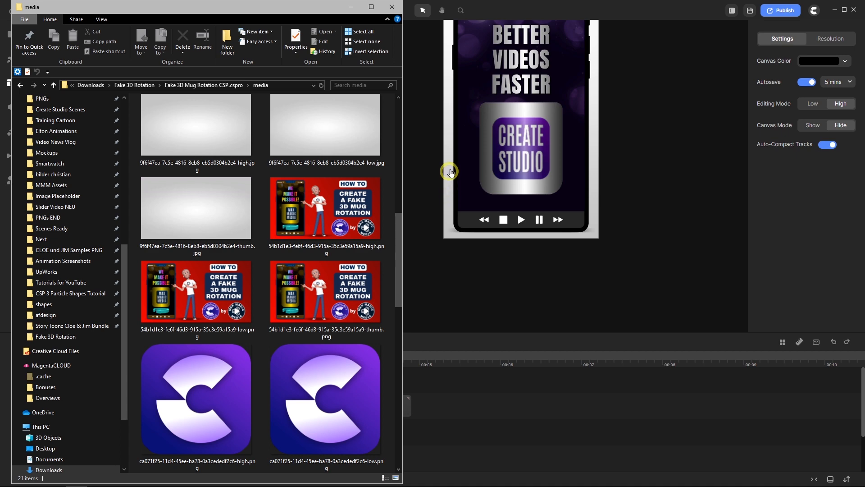
{"action": "scroll", "coordinate": [251, 255], "scroll_direction": "down", "scroll_amount": 3}
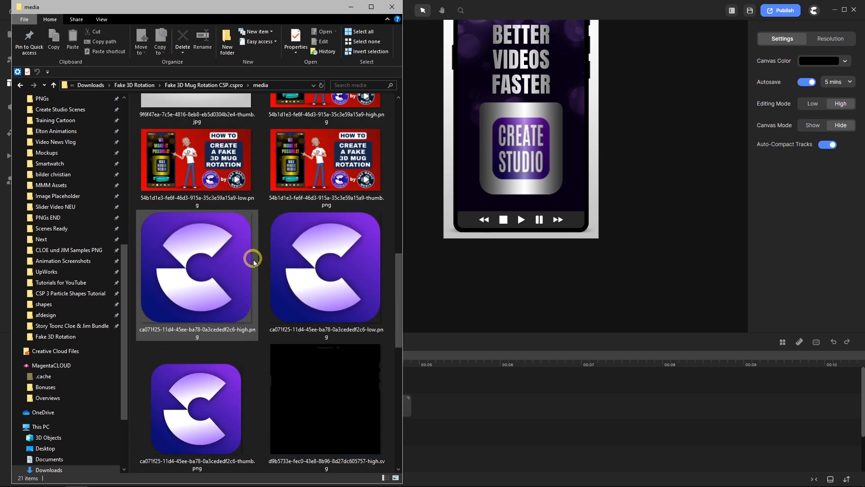
{"action": "scroll", "coordinate": [254, 262], "scroll_direction": "down", "scroll_amount": 2}
{"action": "scroll", "coordinate": [254, 262], "scroll_direction": "up", "scroll_amount": 3}
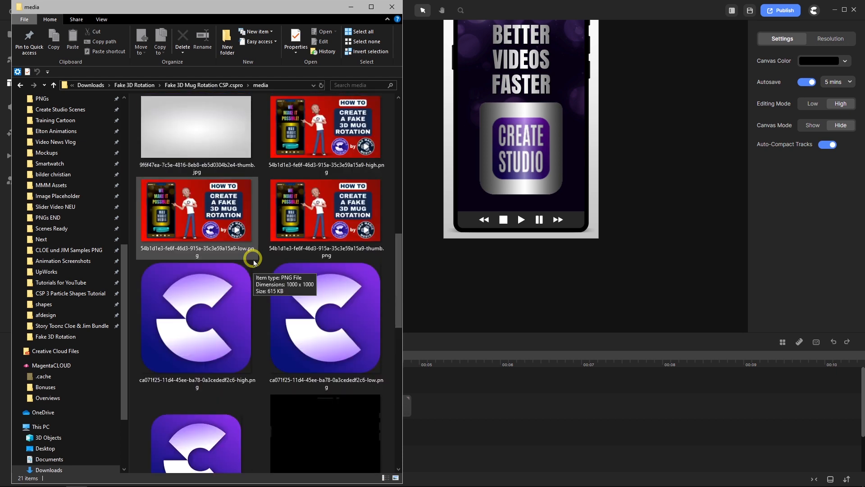
{"action": "scroll", "coordinate": [253, 262], "scroll_direction": "down", "scroll_amount": 3}
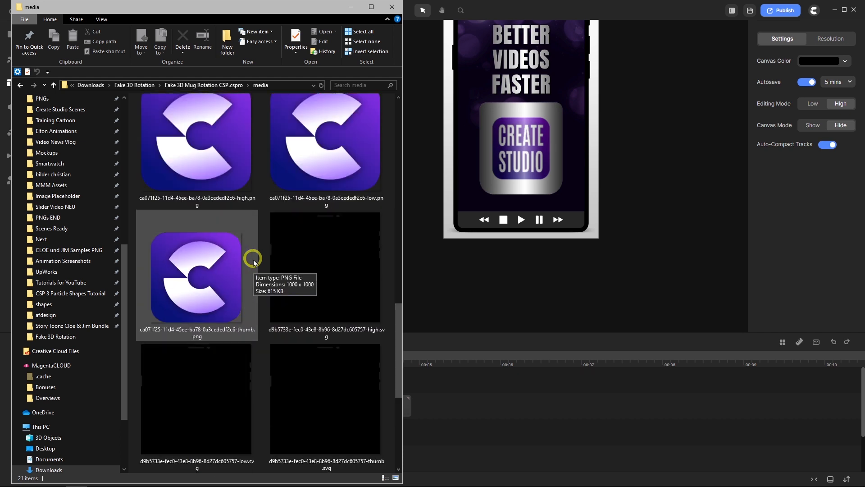
{"action": "scroll", "coordinate": [254, 261], "scroll_direction": "down", "scroll_amount": 4}
{"action": "scroll", "coordinate": [269, 180], "scroll_direction": "up", "scroll_amount": 4}
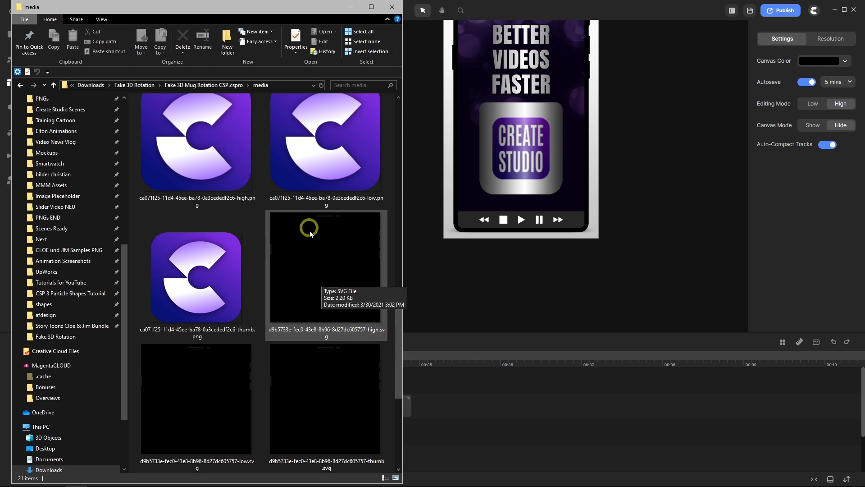
Return to CreateStudio, open the scene's nested Mobile Phone group and inspect its screen frame and video buttons layers
{"action": "left_click", "coordinate": [501, 343]}
{"action": "double_click", "coordinate": [183, 406]}
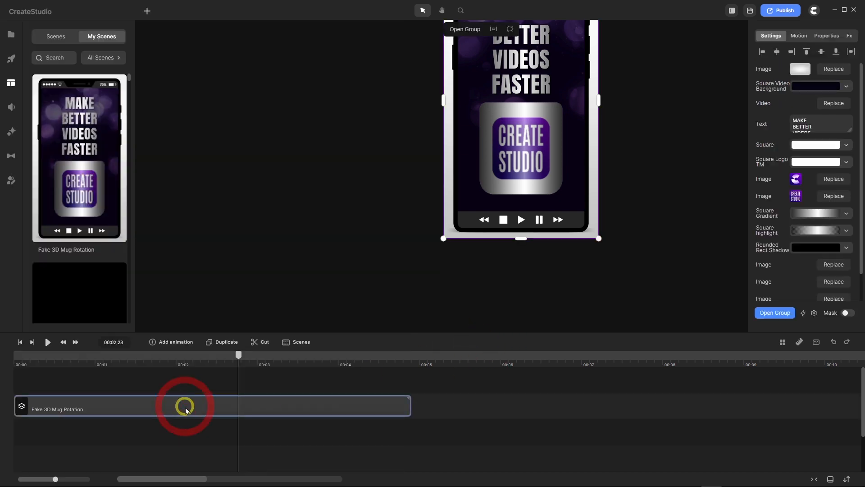
{"action": "double_click", "coordinate": [178, 434]}
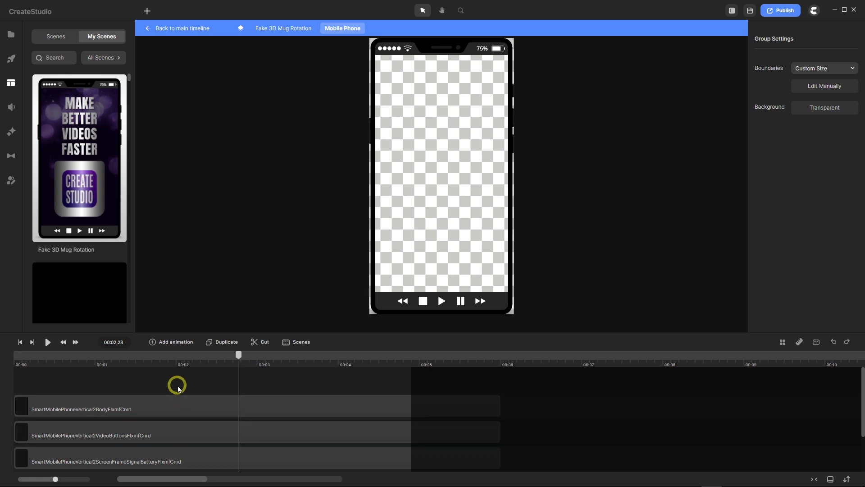
{"action": "scroll", "coordinate": [179, 379], "scroll_direction": "down", "scroll_amount": 2}
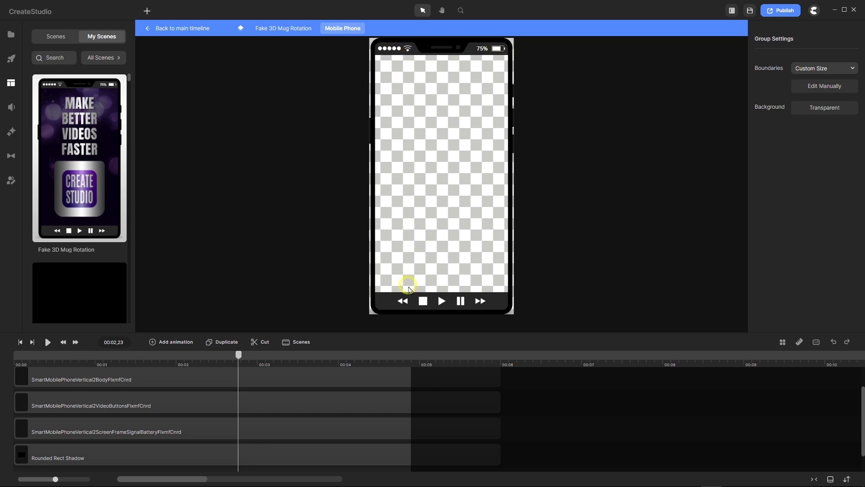
{"action": "left_click", "coordinate": [270, 424]}
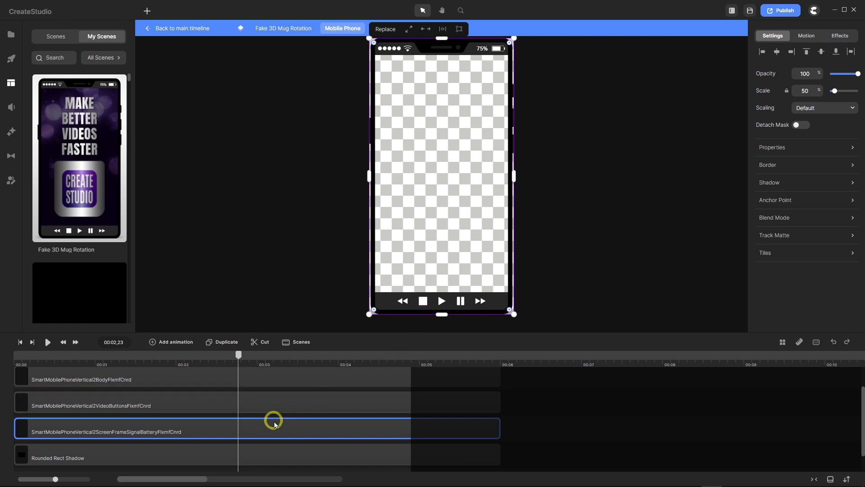
{"action": "left_click", "coordinate": [267, 409]}
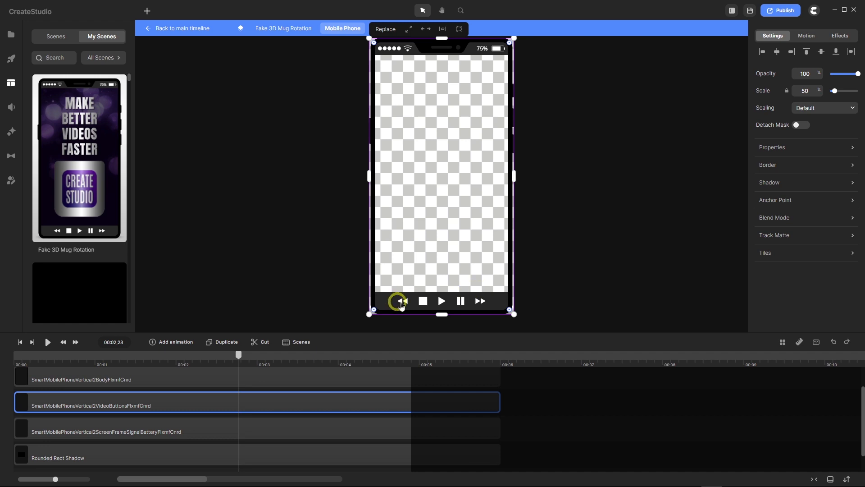
Unlock the proportional scale of the Rounded Rect Shadow layer and inspect its Blur effect settings
{"action": "left_click", "coordinate": [101, 458]}
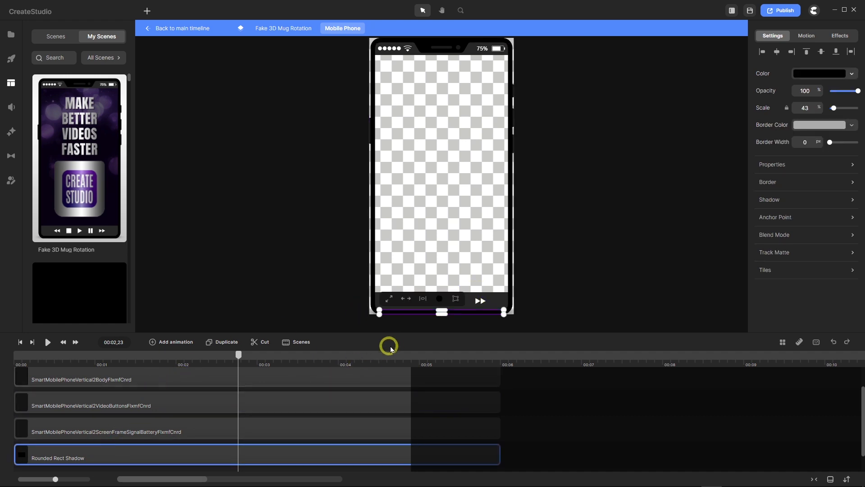
{"action": "left_click", "coordinate": [786, 109]}
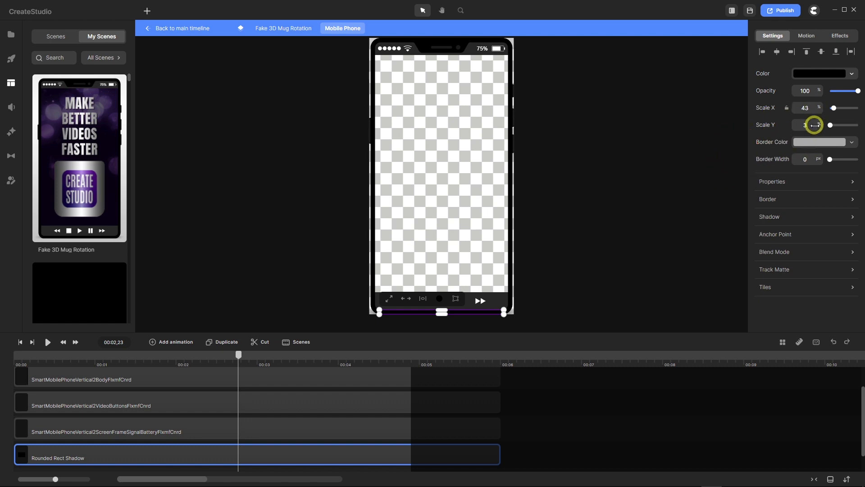
{"action": "left_click", "coordinate": [834, 40]}
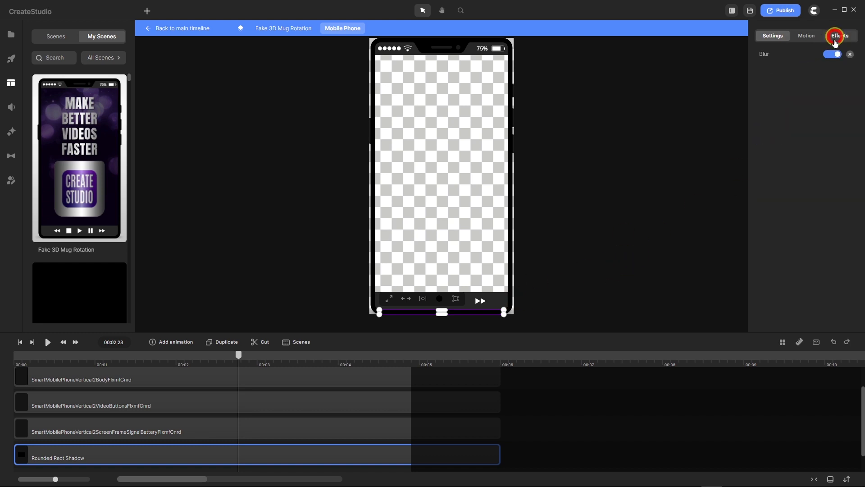
{"action": "left_click", "coordinate": [764, 57]}
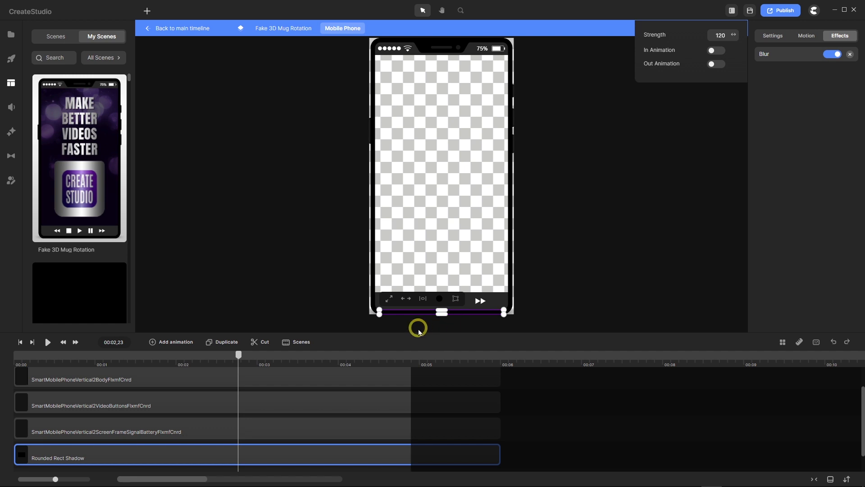
{"action": "scroll", "coordinate": [417, 325], "scroll_direction": "up", "scroll_amount": 5}
{"action": "scroll", "coordinate": [417, 326], "scroll_direction": "down", "scroll_amount": 3}
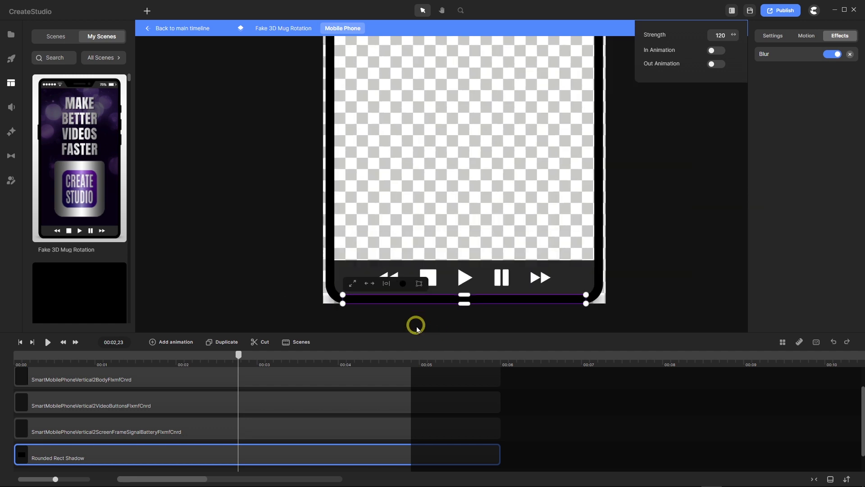
Go back to the Fake 3D Mug Rotation group and examine the shadow at the phone's lower corner up close
{"action": "left_click", "coordinate": [277, 29]}
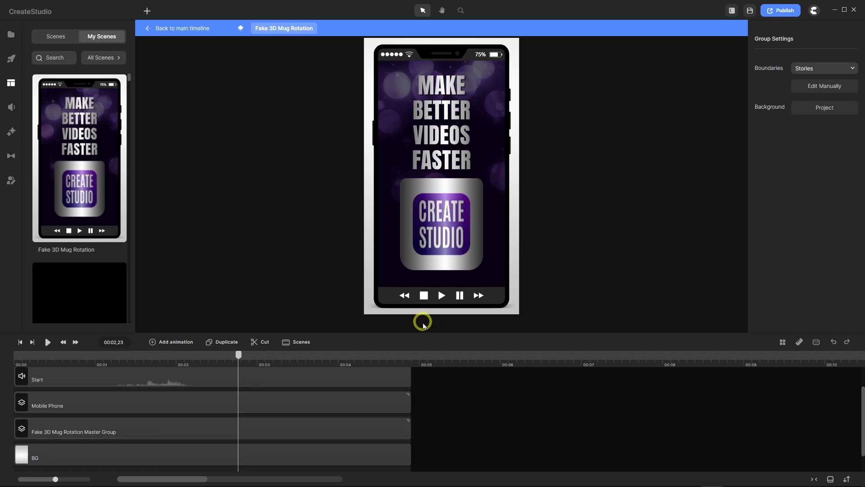
{"action": "scroll", "coordinate": [392, 322], "scroll_direction": "up", "scroll_amount": 5}
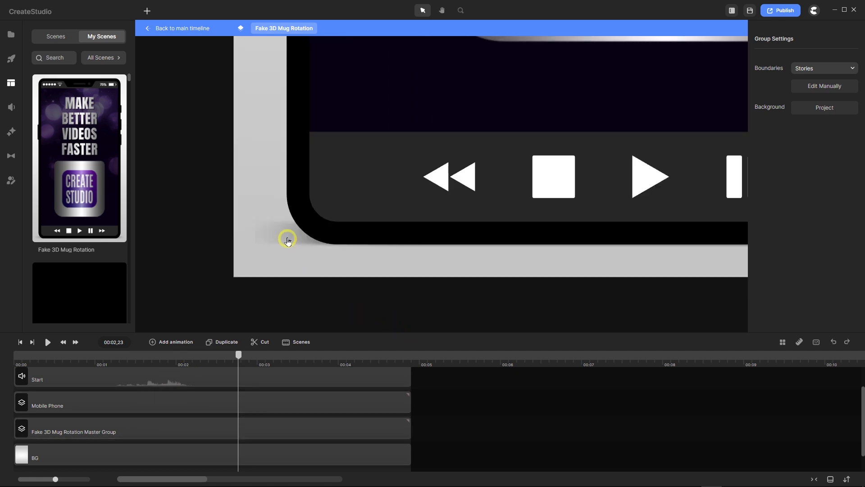
{"action": "scroll", "coordinate": [326, 312], "scroll_direction": "down", "scroll_amount": 2}
{"action": "scroll", "coordinate": [327, 313], "scroll_direction": "down", "scroll_amount": 6}
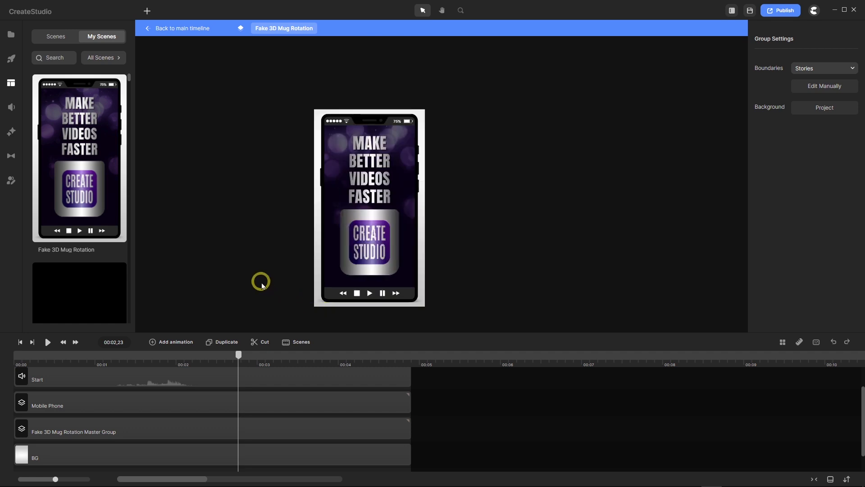
Select the Video layer inside the Fake 3D Mug Rotation Master Group and open the Visual Effects library
{"action": "double_click", "coordinate": [116, 423]}
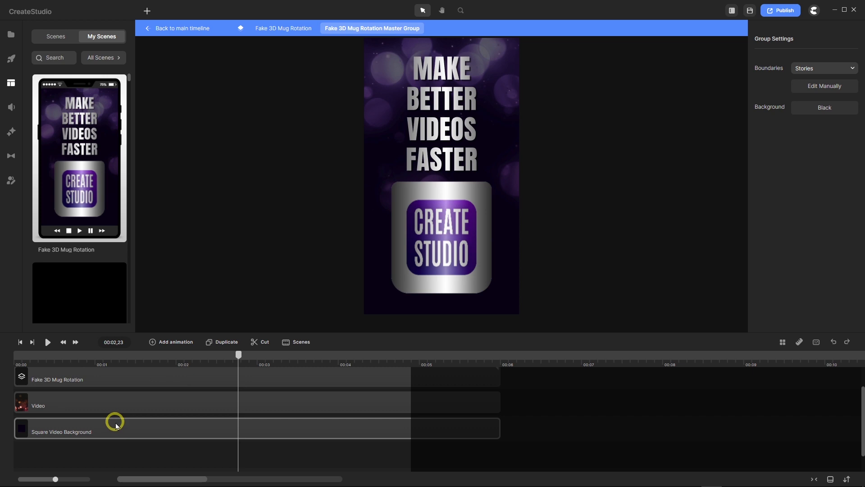
{"action": "left_click", "coordinate": [96, 401]}
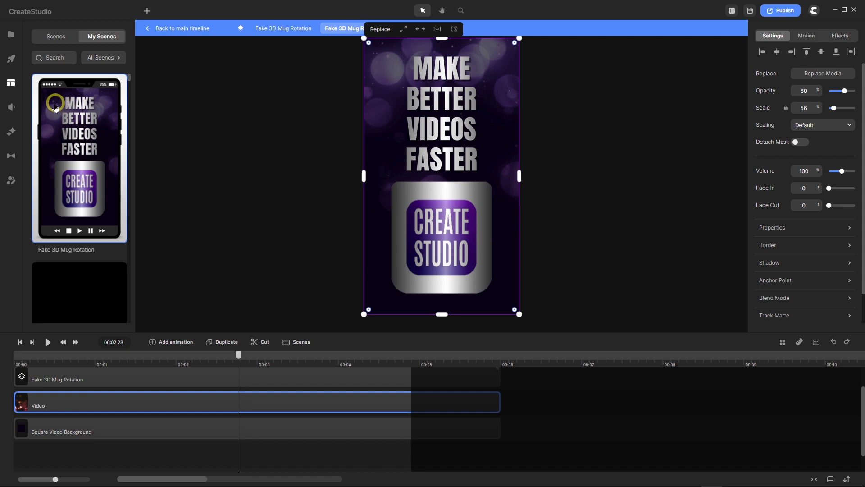
{"action": "left_click", "coordinate": [11, 60]}
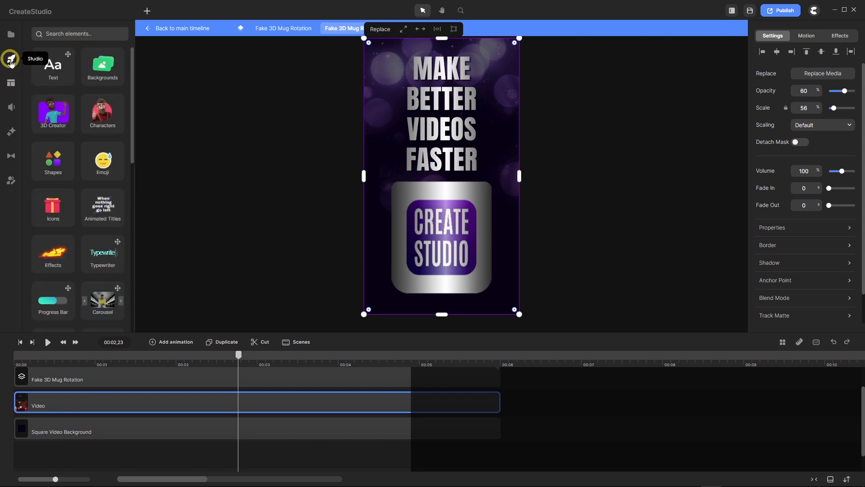
{"action": "scroll", "coordinate": [100, 152], "scroll_direction": "down", "scroll_amount": 1}
{"action": "scroll", "coordinate": [101, 152], "scroll_direction": "down", "scroll_amount": 7}
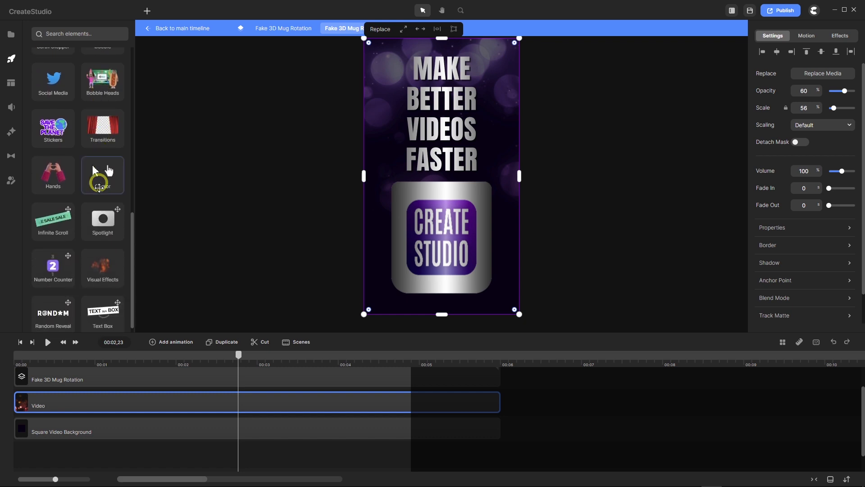
{"action": "left_click", "coordinate": [97, 264]}
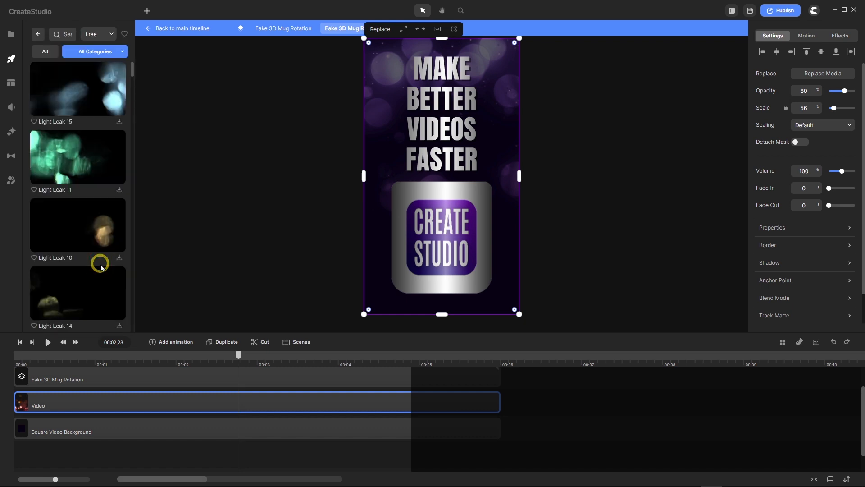
Filter the Visual Effects library to downloaded items in all categories and browse the particle clips
{"action": "left_click", "coordinate": [122, 52]}
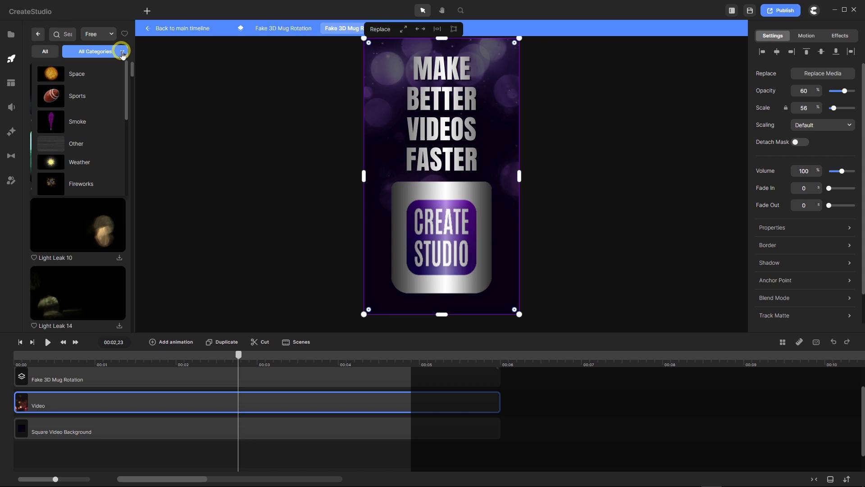
{"action": "left_click", "coordinate": [110, 33]}
{"action": "left_click", "coordinate": [107, 97]}
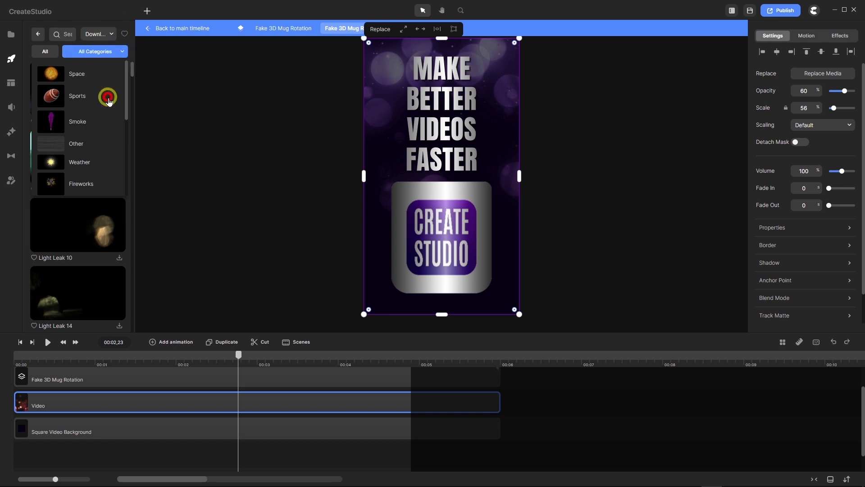
{"action": "left_click", "coordinate": [147, 217]}
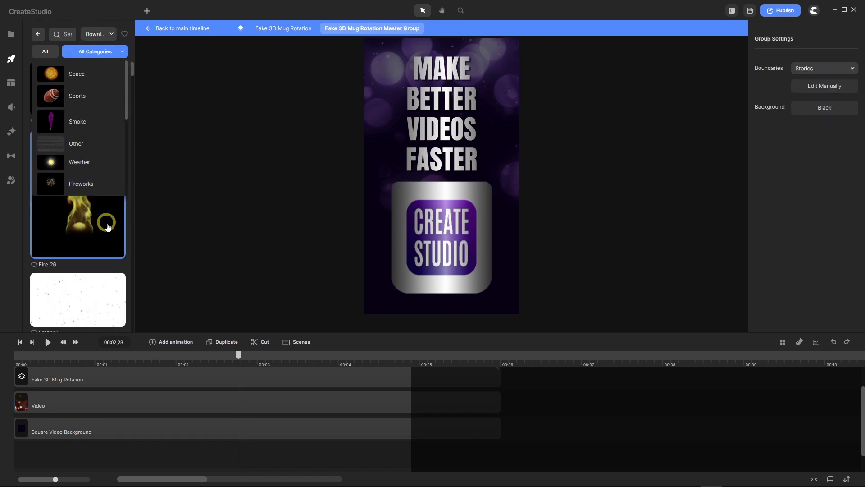
{"action": "scroll", "coordinate": [96, 212], "scroll_direction": "down", "scroll_amount": 1}
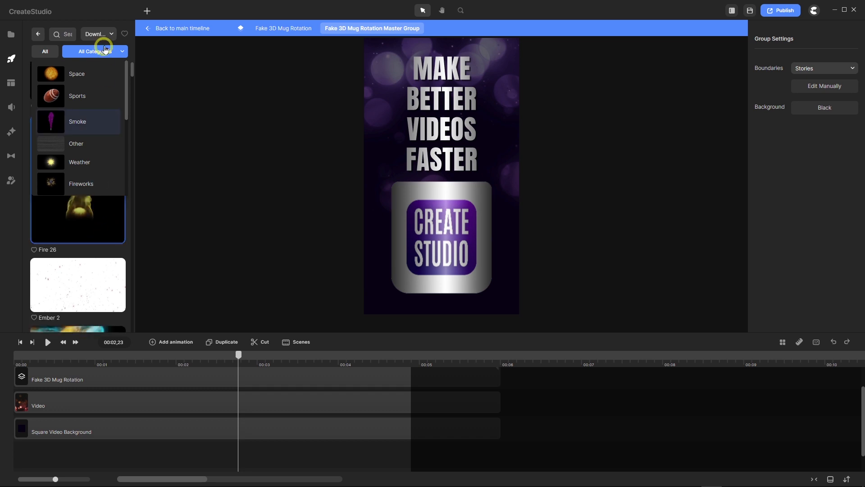
{"action": "left_click", "coordinate": [122, 49]}
{"action": "scroll", "coordinate": [90, 149], "scroll_direction": "down", "scroll_amount": 5}
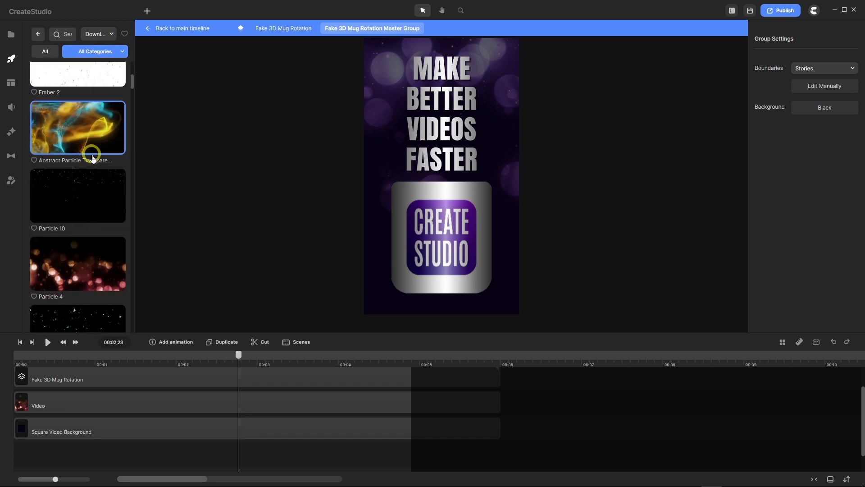
{"action": "scroll", "coordinate": [90, 153], "scroll_direction": "down", "scroll_amount": 3}
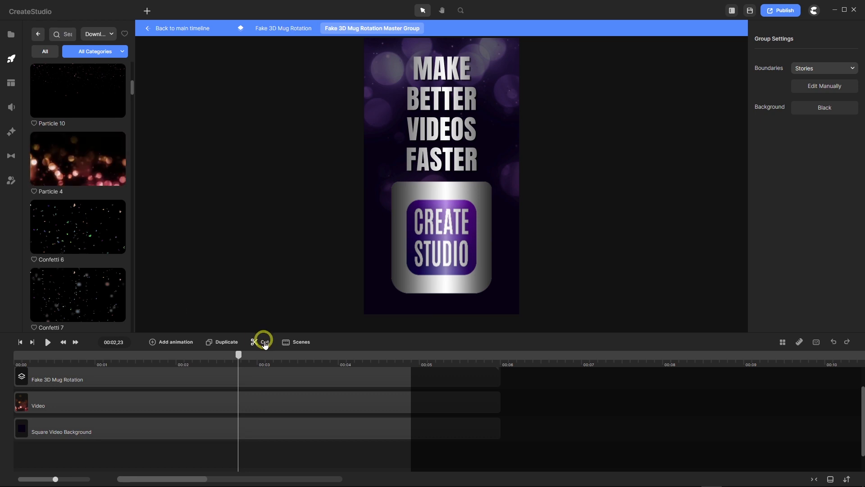
Inspect the Video layer's Clip Speed and Hue Rotation effects and the fill color of the Square Video Background layer
{"action": "left_click_drag", "start_coordinate": [238, 356], "coordinate": [315, 336]}
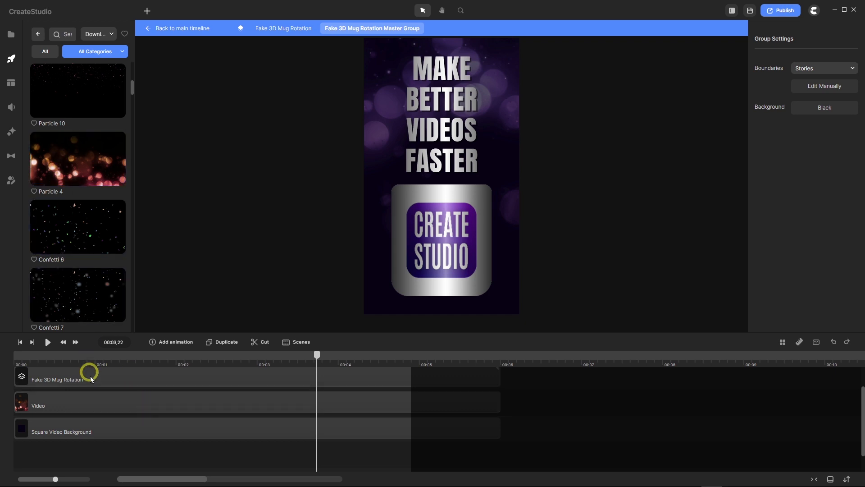
{"action": "left_click", "coordinate": [176, 378]}
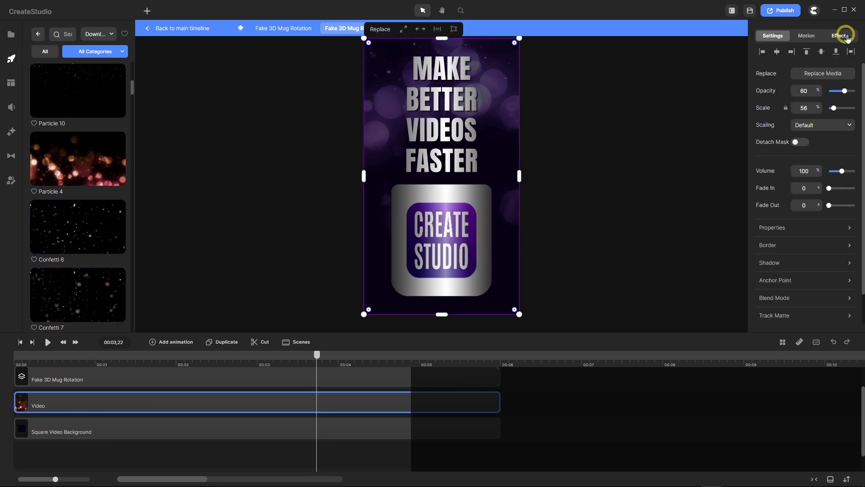
{"action": "left_click", "coordinate": [840, 35]}
{"action": "left_click", "coordinate": [778, 55]}
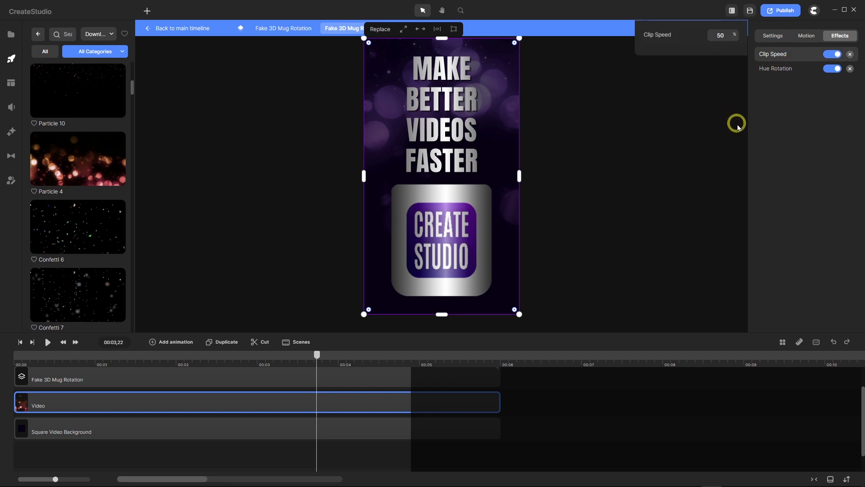
{"action": "left_click", "coordinate": [782, 72]}
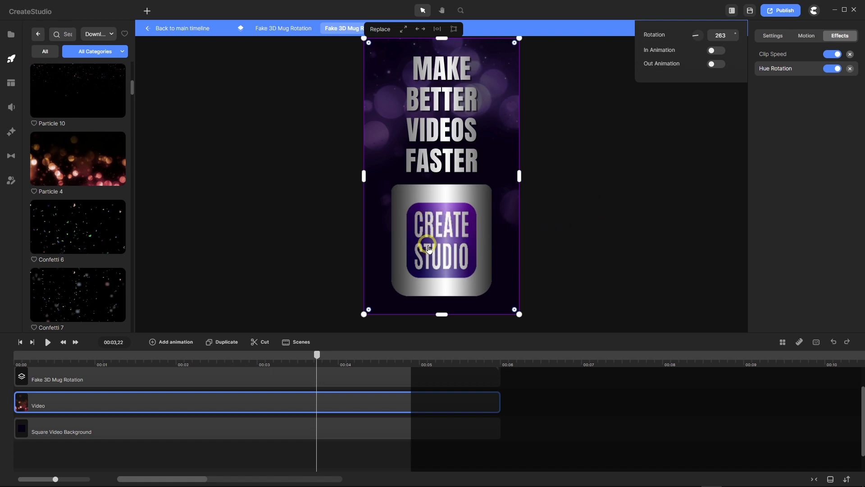
{"action": "left_click", "coordinate": [128, 433]}
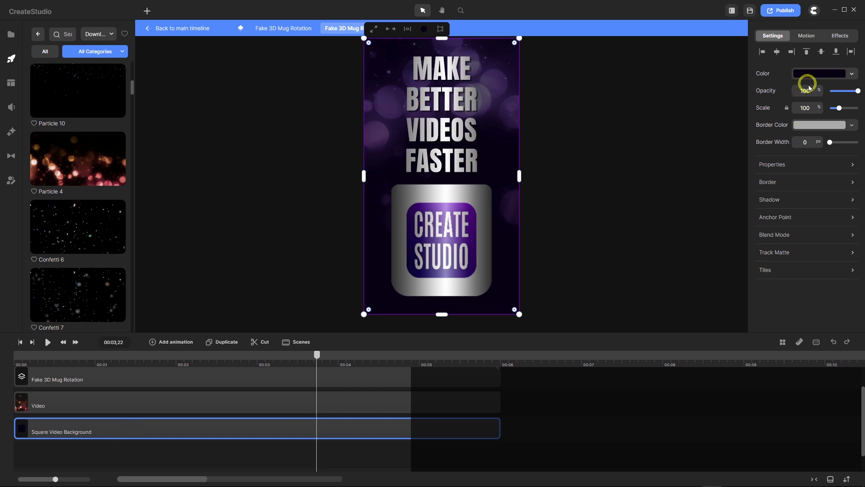
{"action": "left_click", "coordinate": [812, 79]}
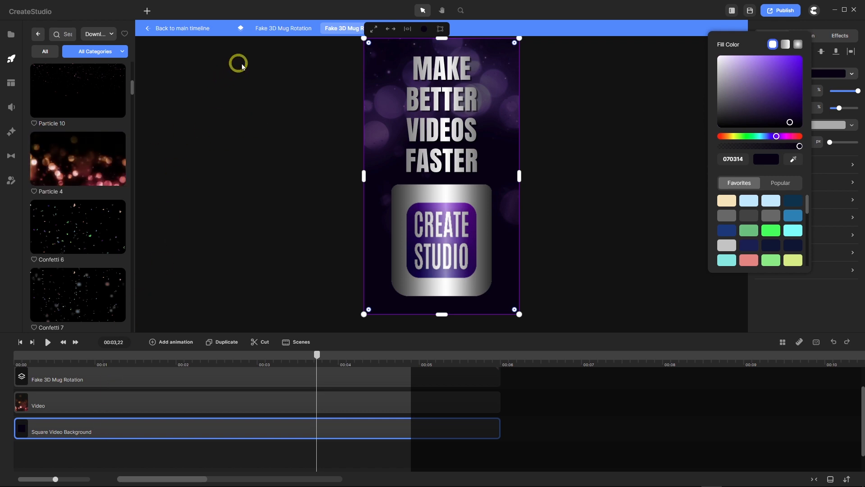
Open the nested Fake 3D Mug Rotation group and inspect the Text layer's animated properties and Out Bounce easing
{"action": "double_click", "coordinate": [95, 380]}
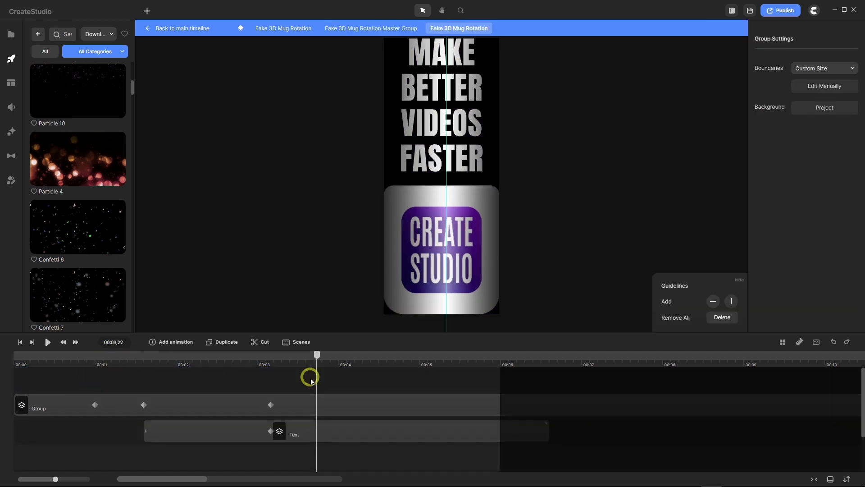
{"action": "left_click_drag", "start_coordinate": [320, 358], "coordinate": [236, 380]}
{"action": "left_click", "coordinate": [231, 438]}
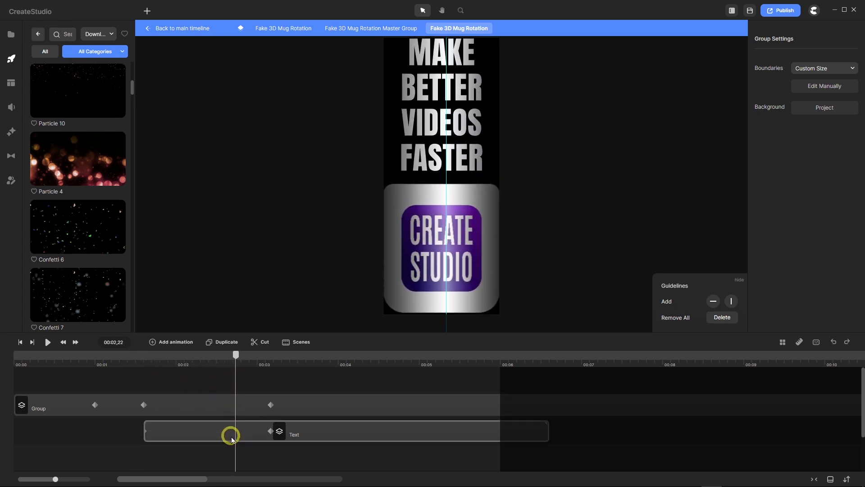
{"action": "left_click", "coordinate": [238, 361]}
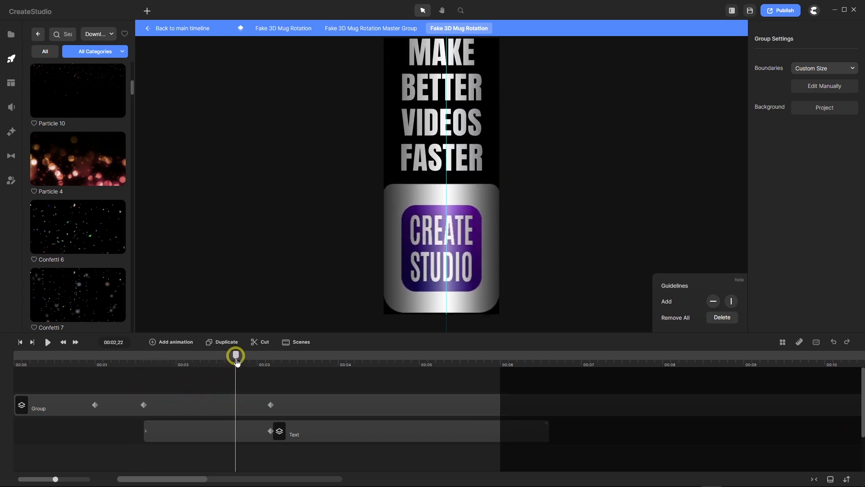
{"action": "left_click", "coordinate": [221, 434]}
{"action": "right_click", "coordinate": [221, 433]}
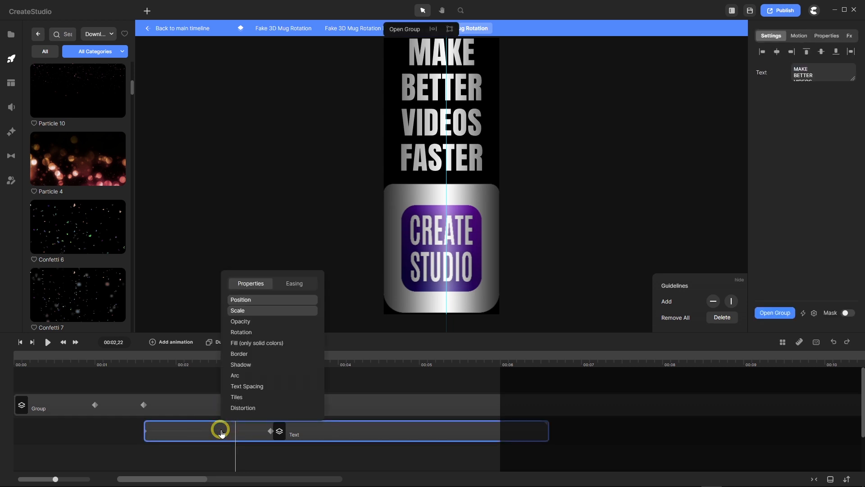
{"action": "left_click", "coordinate": [267, 309]}
{"action": "left_click", "coordinate": [294, 284]}
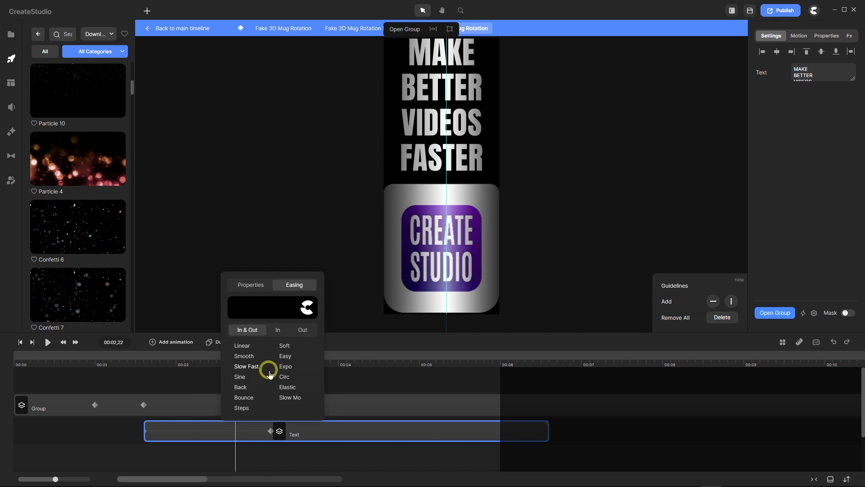
{"action": "left_click", "coordinate": [309, 331]}
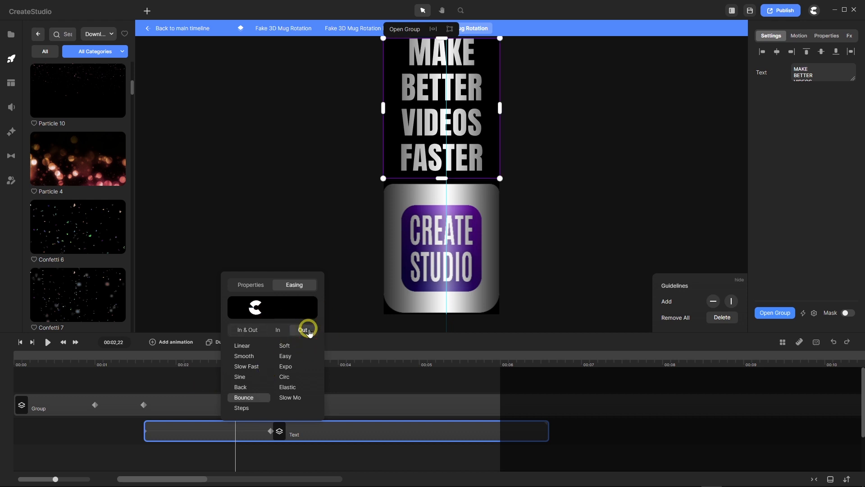
{"action": "left_click", "coordinate": [257, 395]}
{"action": "left_click", "coordinate": [109, 449]}
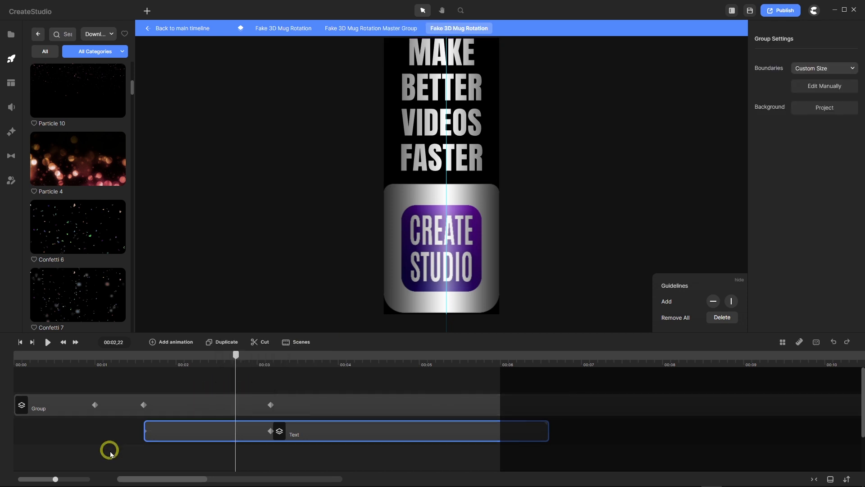
Save the project and examine the Text layer's position and scale at the start of its animation, at 00:01,18
{"action": "left_click_drag", "start_coordinate": [242, 358], "coordinate": [146, 375]}
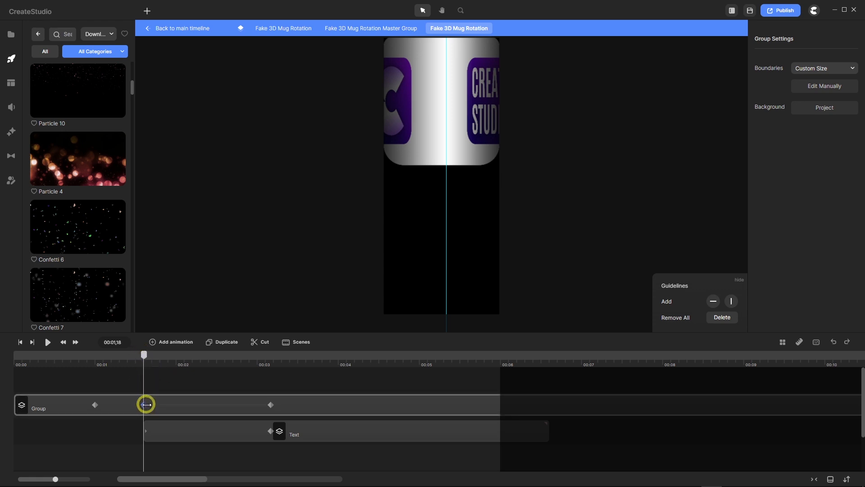
{"action": "key", "text": "ctrl+s"}
{"action": "mouse_move", "coordinate": [148, 359]}
{"action": "left_mouse_down"}
{"action": "mouse_move", "coordinate": [196, 365]}
{"action": "mouse_move", "coordinate": [274, 352]}
{"action": "mouse_move", "coordinate": [147, 366]}
{"action": "left_mouse_up"}
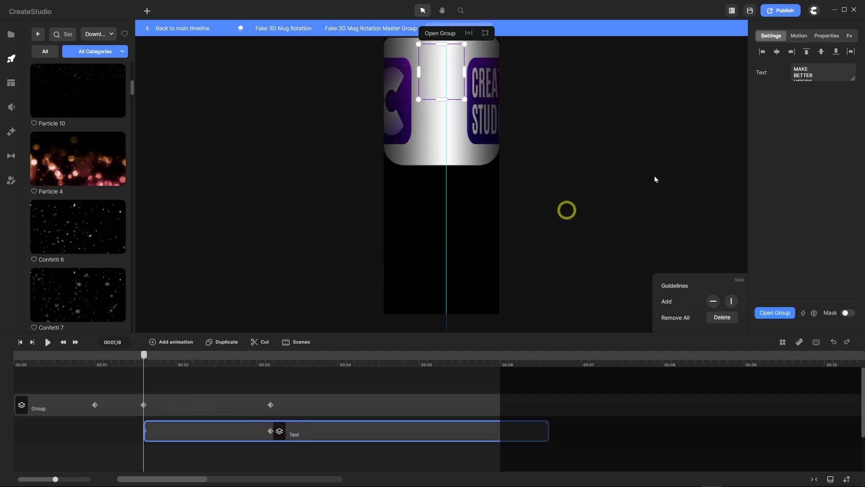
{"action": "left_click", "coordinate": [827, 35]}
{"action": "left_click", "coordinate": [817, 71]}
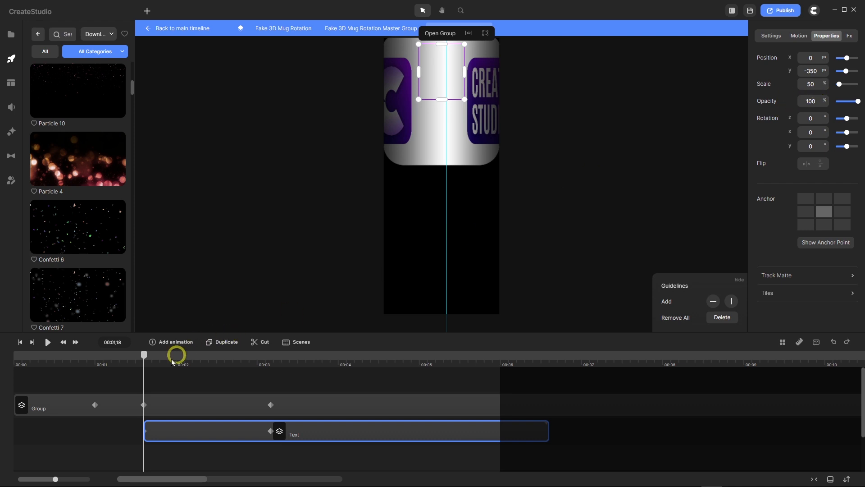
Examine the Text layer's position and scale at its end keyframe, at 00:03,05
{"action": "left_click_drag", "start_coordinate": [145, 357], "coordinate": [271, 358]}
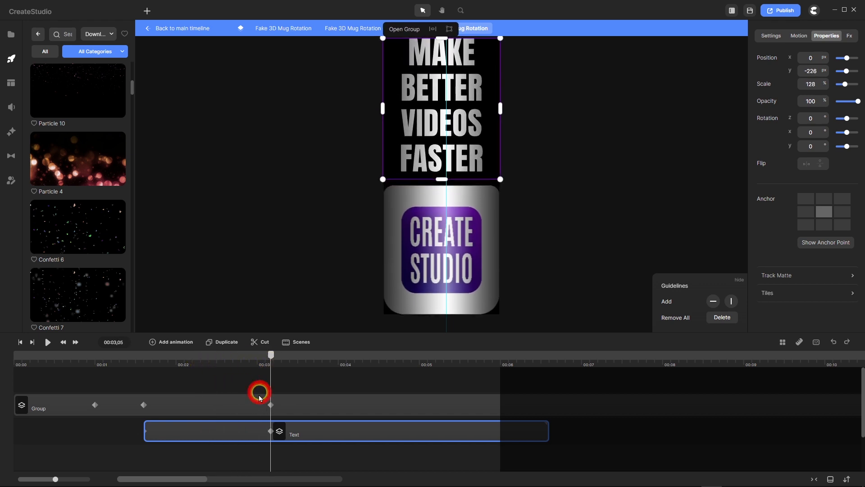
{"action": "left_click", "coordinate": [270, 431]}
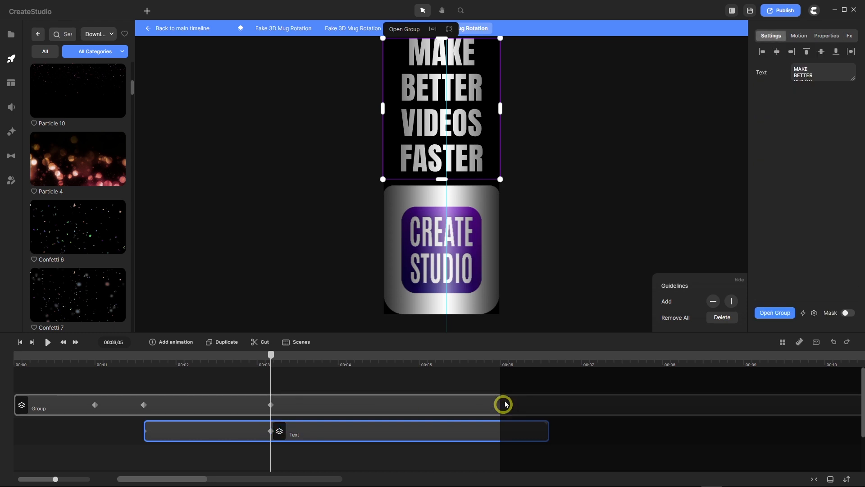
{"action": "left_click", "coordinate": [827, 36]}
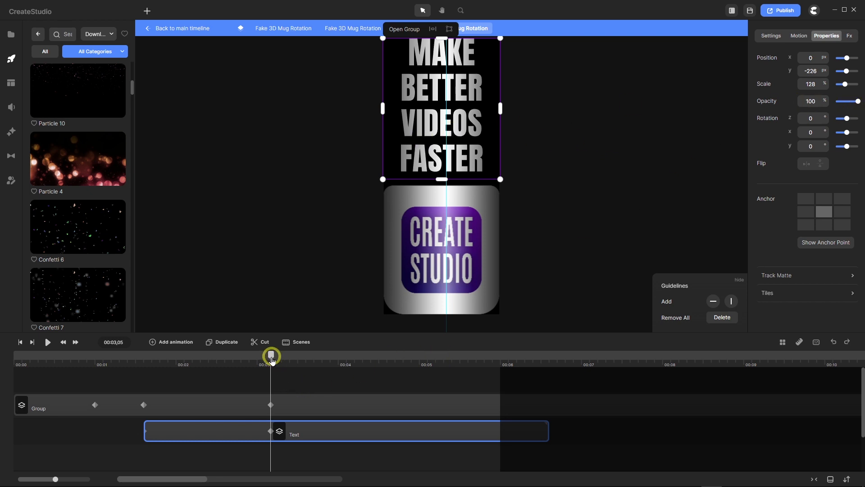
{"action": "left_click_drag", "start_coordinate": [272, 359], "coordinate": [273, 383]}
Open the gradient fill of the MAKE BETTER VIDEOS FASTER text and compare its highlight with the mug's along the vertical guideline
{"action": "left_click", "coordinate": [772, 35]}
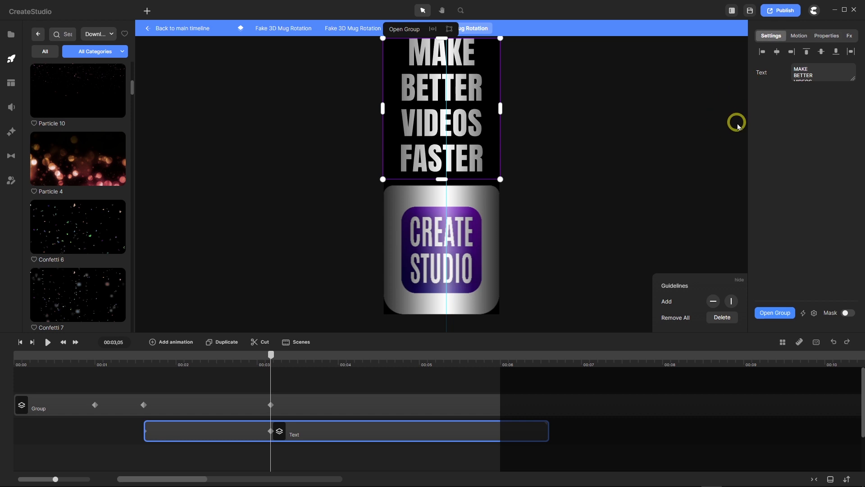
{"action": "left_click", "coordinate": [760, 76]}
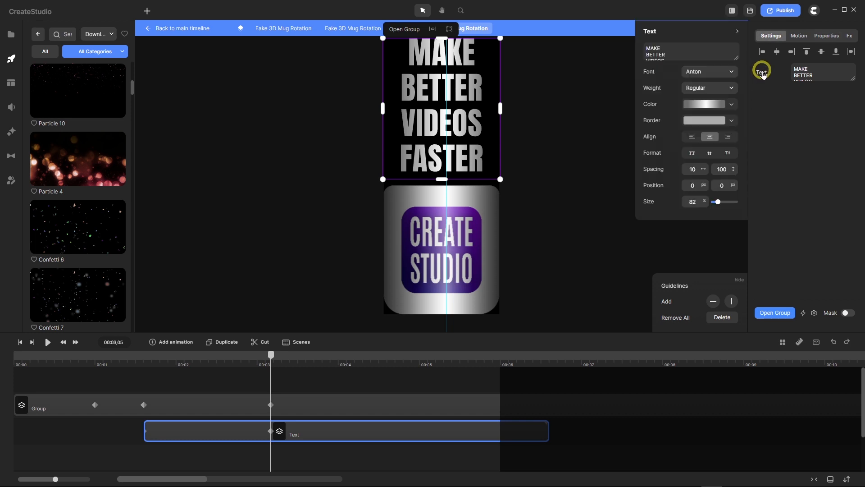
{"action": "left_click", "coordinate": [704, 104]}
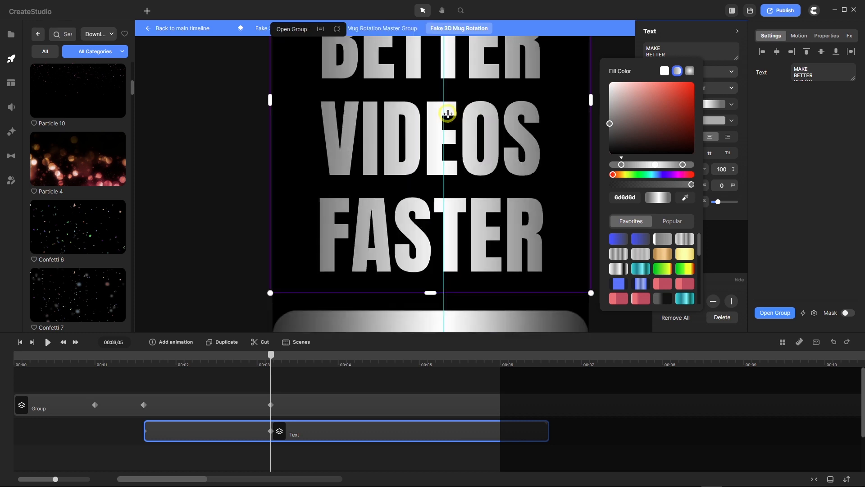
{"action": "scroll", "coordinate": [446, 116], "scroll_direction": "up", "scroll_amount": 5}
{"action": "scroll", "coordinate": [445, 139], "scroll_direction": "down", "scroll_amount": 5}
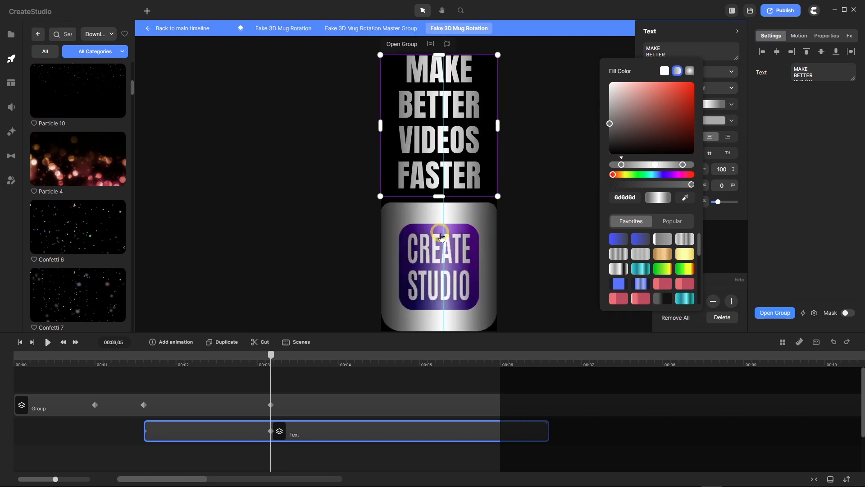
{"action": "scroll", "coordinate": [441, 236], "scroll_direction": "up", "scroll_amount": 5}
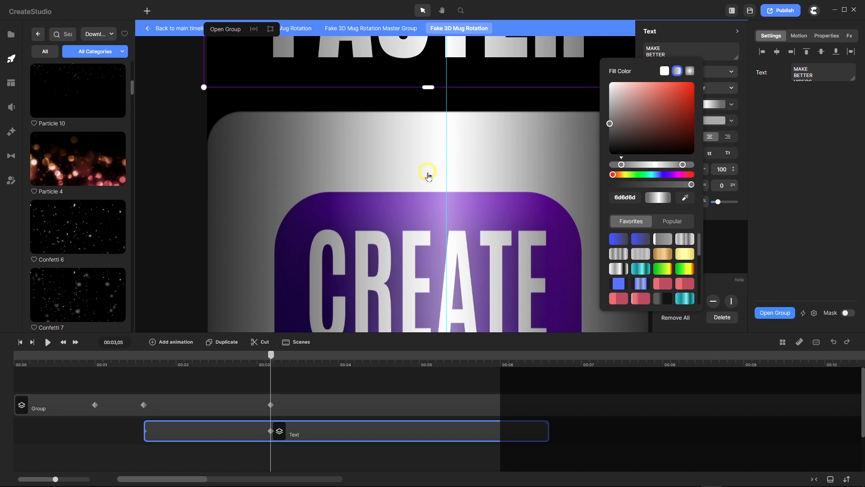
{"action": "scroll", "coordinate": [428, 175], "scroll_direction": "down", "scroll_amount": 5}
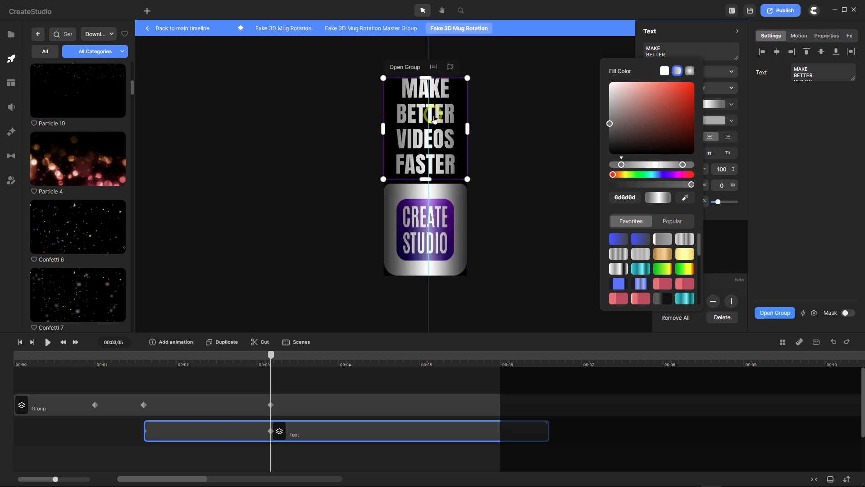
{"action": "scroll", "coordinate": [434, 119], "scroll_direction": "up", "scroll_amount": 5}
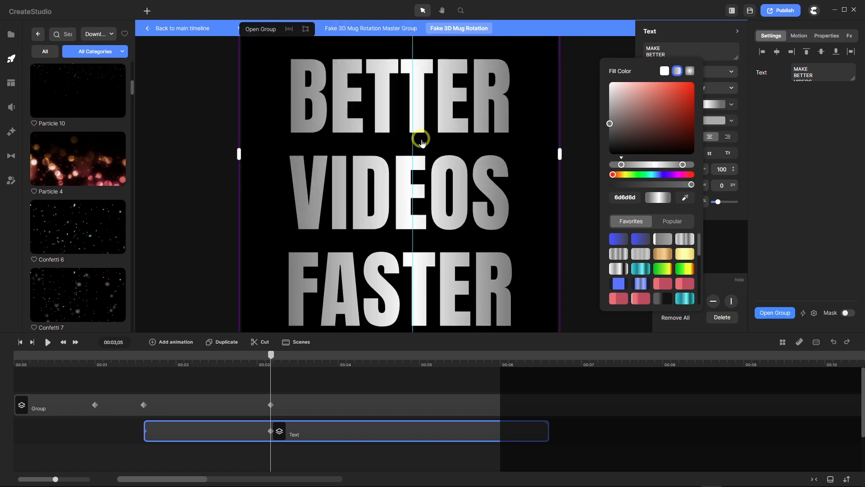
{"action": "scroll", "coordinate": [422, 142], "scroll_direction": "down", "scroll_amount": 2}
{"action": "scroll", "coordinate": [421, 146], "scroll_direction": "up", "scroll_amount": 4}
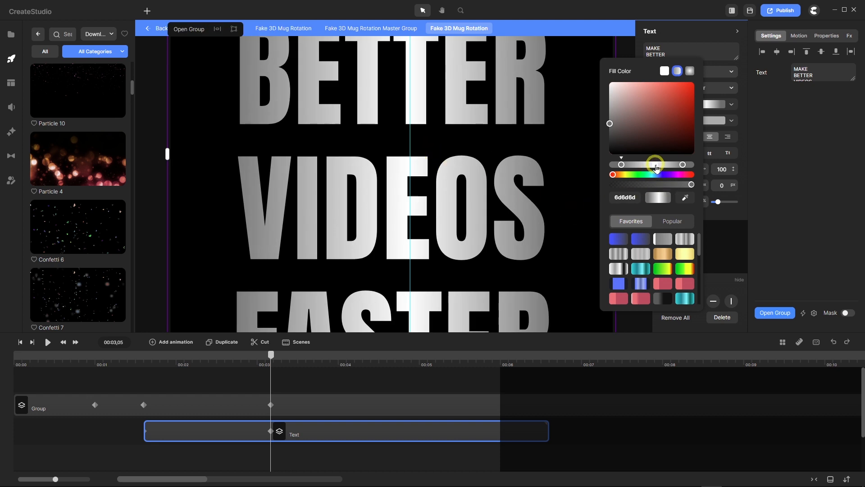
Nudge the white middle stop of the text's gradient fill slightly and check its highlight up close against the vertical guideline
{"action": "mouse_move", "coordinate": [655, 165]}
{"action": "left_mouse_down"}
{"action": "mouse_move", "coordinate": [648, 165]}
{"action": "mouse_move", "coordinate": [664, 166]}
{"action": "mouse_move", "coordinate": [656, 167]}
{"action": "left_mouse_up"}
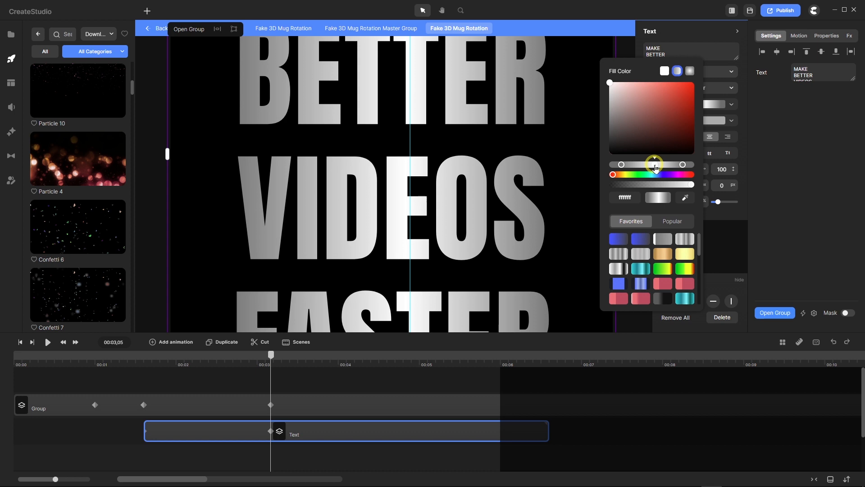
{"action": "left_click_drag", "start_coordinate": [658, 168], "coordinate": [656, 167]}
{"action": "scroll", "coordinate": [415, 96], "scroll_direction": "up", "scroll_amount": 4}
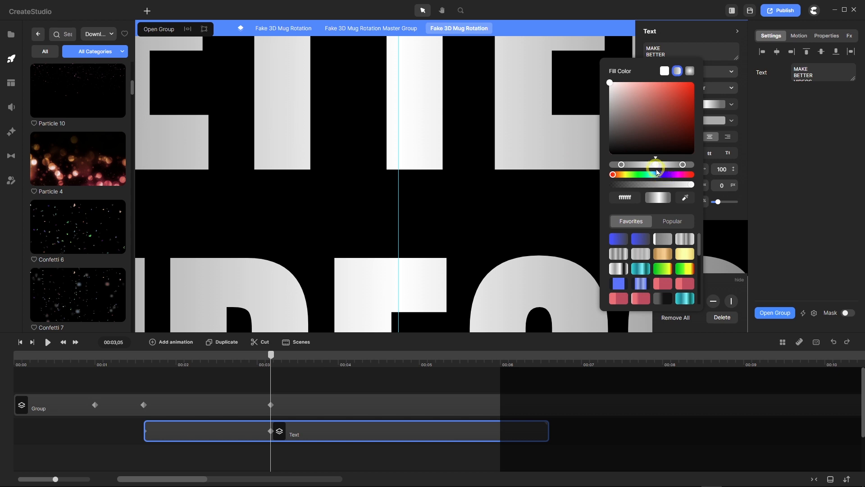
Fine-tune the white middle stop of the text's gradient fill so its highlight lines up with the mug's along the vertical guideline
{"action": "left_click_drag", "start_coordinate": [656, 167], "coordinate": [657, 168]}
{"action": "scroll", "coordinate": [381, 180], "scroll_direction": "down", "scroll_amount": 6}
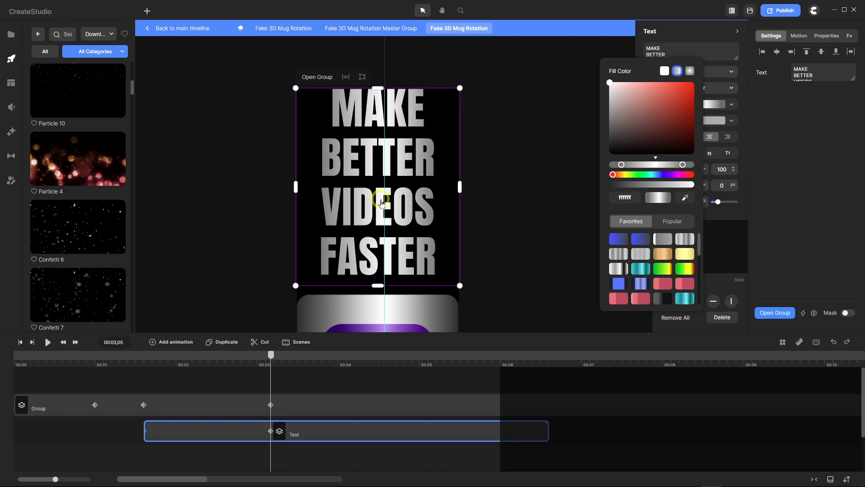
{"action": "scroll", "coordinate": [381, 201], "scroll_direction": "up", "scroll_amount": 2}
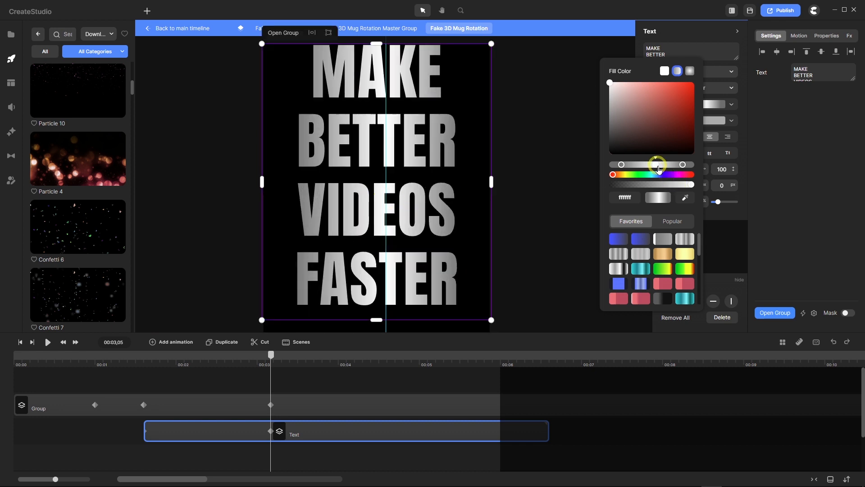
{"action": "mouse_move", "coordinate": [656, 167]}
{"action": "left_mouse_down"}
{"action": "mouse_move", "coordinate": [640, 167]}
{"action": "mouse_move", "coordinate": [671, 168]}
{"action": "mouse_move", "coordinate": [640, 168]}
{"action": "mouse_move", "coordinate": [659, 167]}
{"action": "left_mouse_up"}
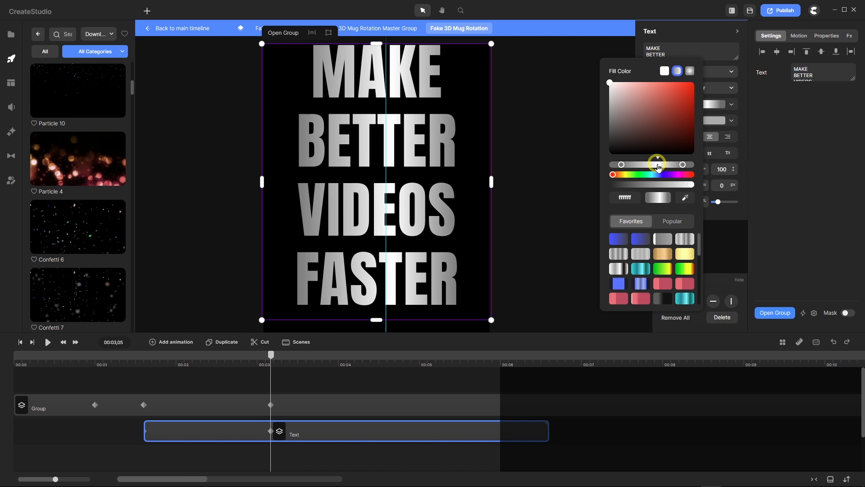
{"action": "scroll", "coordinate": [376, 164], "scroll_direction": "up", "scroll_amount": 2}
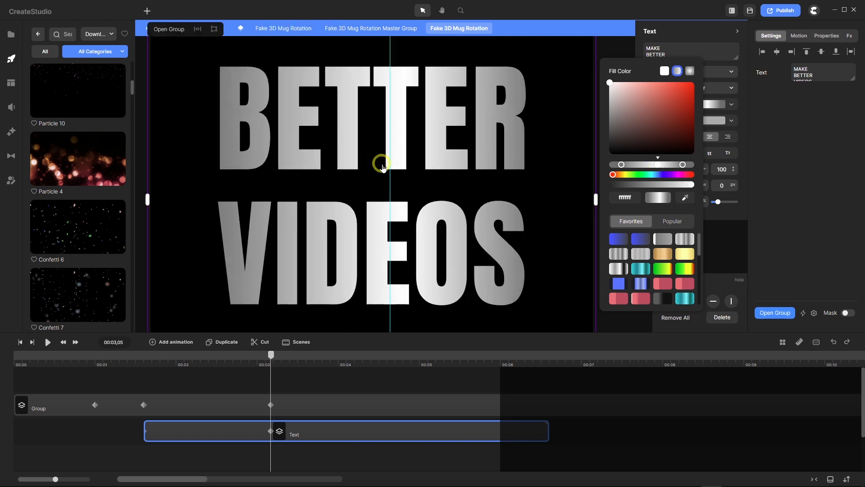
{"action": "left_click_drag", "start_coordinate": [658, 166], "coordinate": [658, 167]}
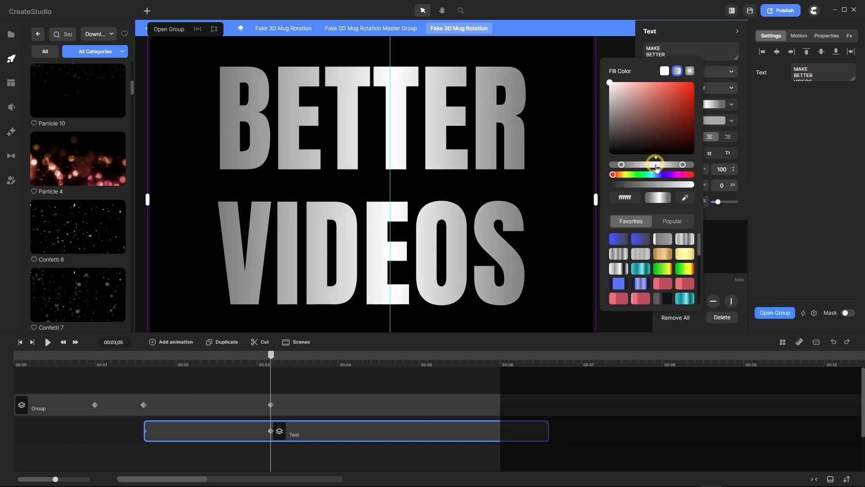
{"action": "scroll", "coordinate": [368, 196], "scroll_direction": "down", "scroll_amount": 3}
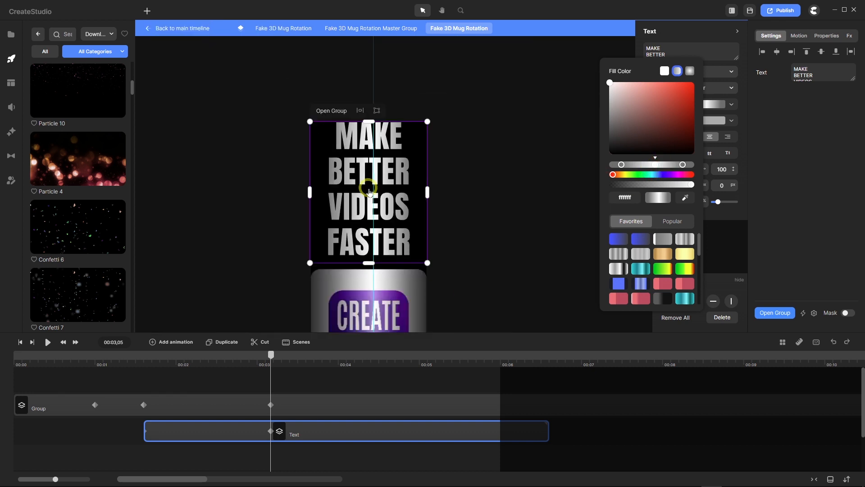
{"action": "scroll", "coordinate": [383, 299], "scroll_direction": "up", "scroll_amount": 2}
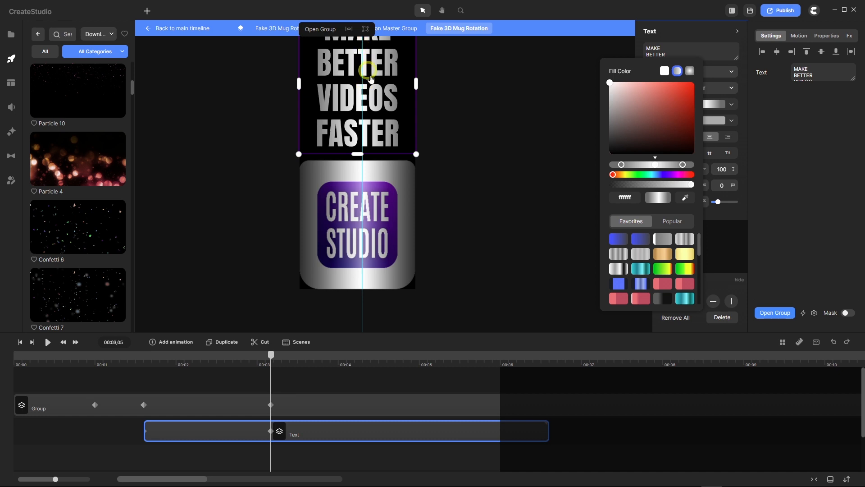
{"action": "scroll", "coordinate": [479, 226], "scroll_direction": "down", "scroll_amount": 2}
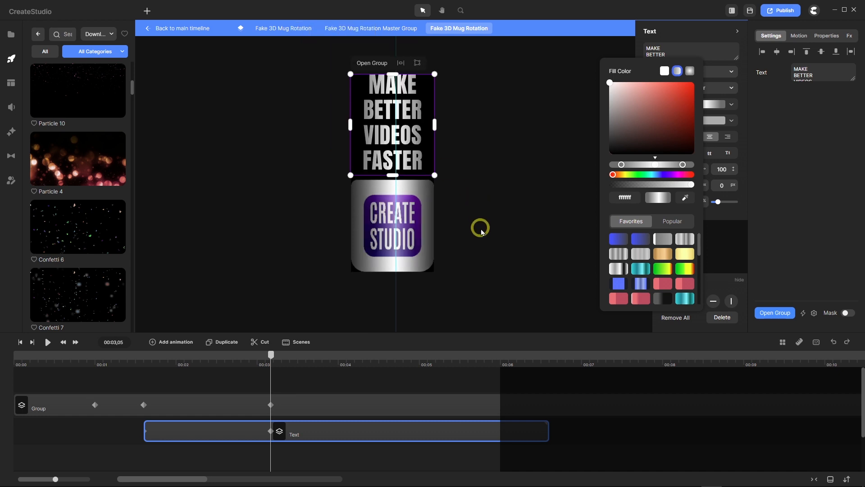
{"action": "left_click", "coordinate": [252, 224]}
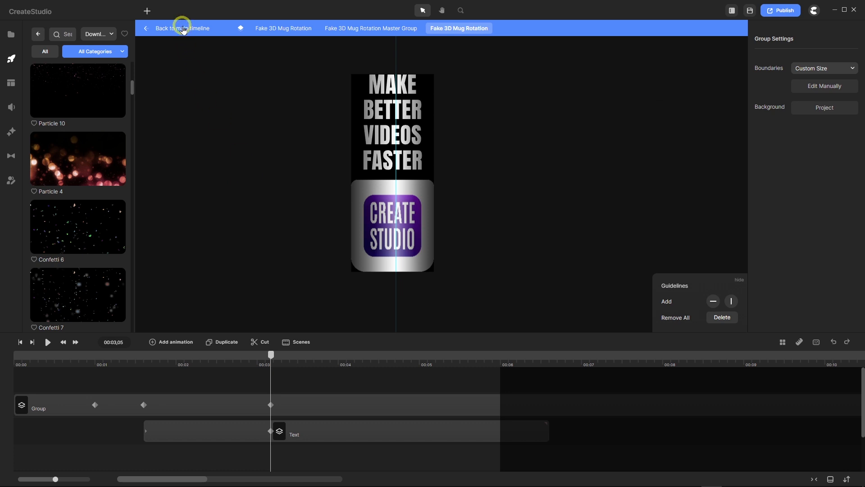
Return to the main timeline and shrink the timeline area so the vertical scene fits larger in the preview
{"action": "left_click", "coordinate": [182, 29]}
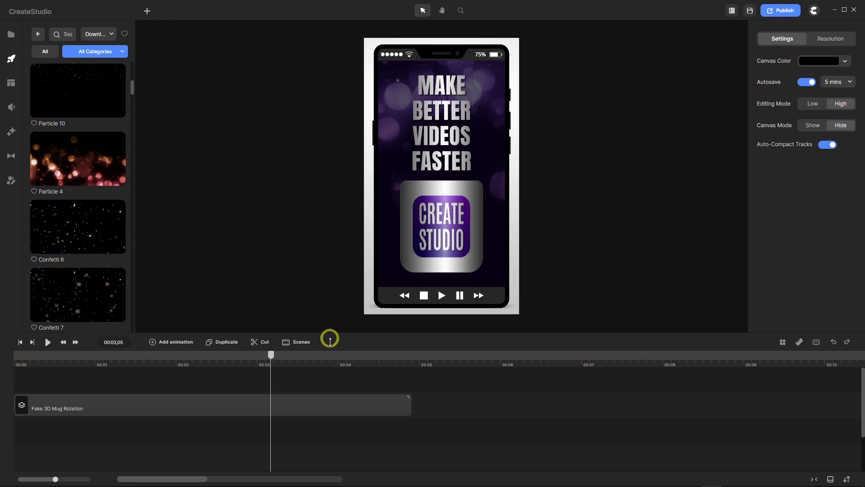
{"action": "left_click_drag", "start_coordinate": [330, 339], "coordinate": [328, 397]}
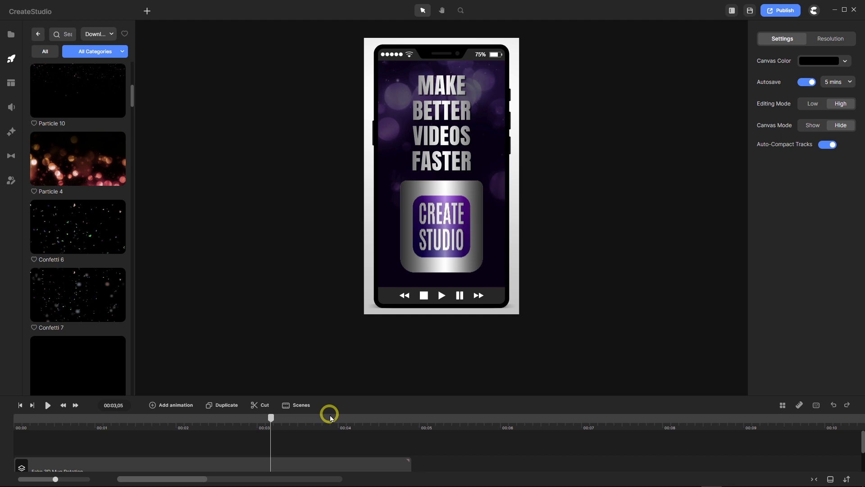
{"action": "key", "text": "f"}
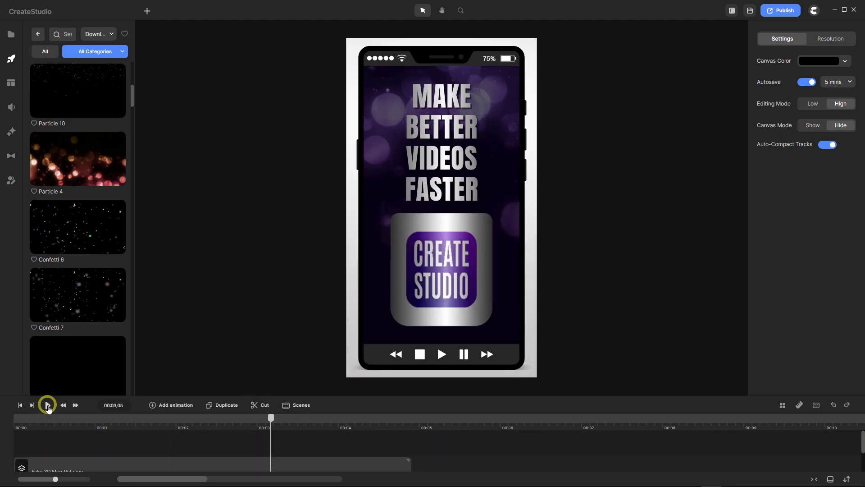
Play the vertical mug animation from the start to review it, pausing near its end
{"action": "left_click", "coordinate": [20, 405]}
{"action": "left_click", "coordinate": [47, 405]}
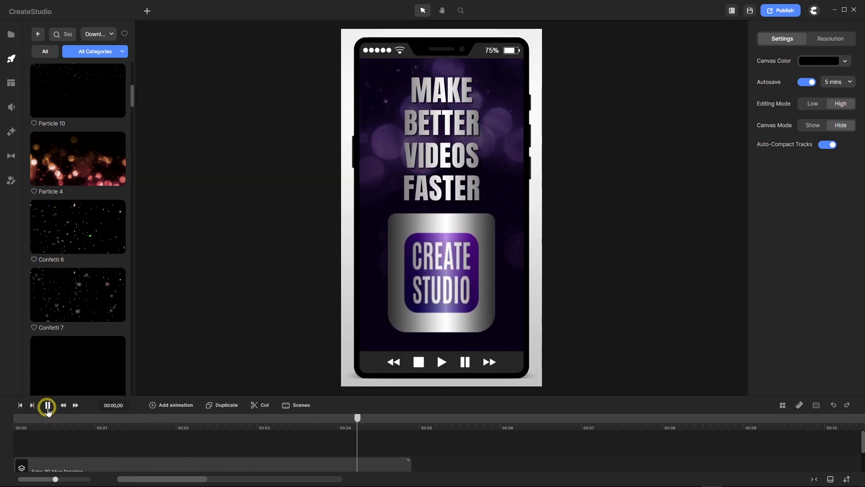
{"action": "left_click", "coordinate": [47, 406]}
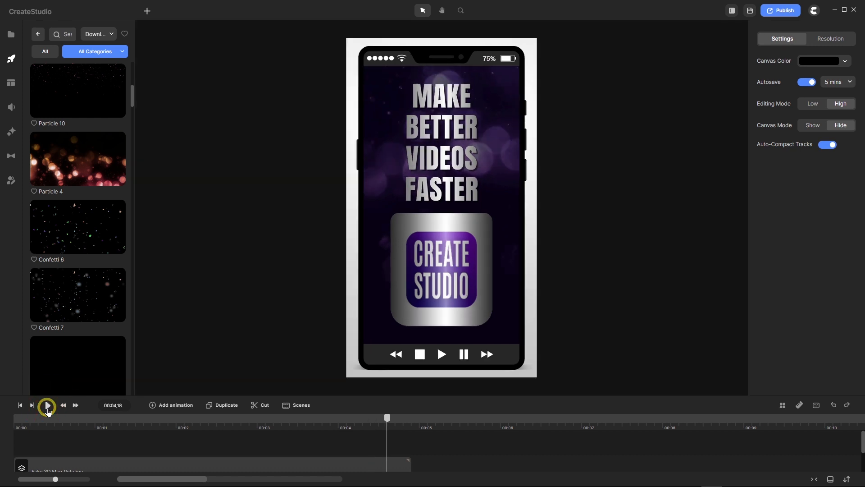